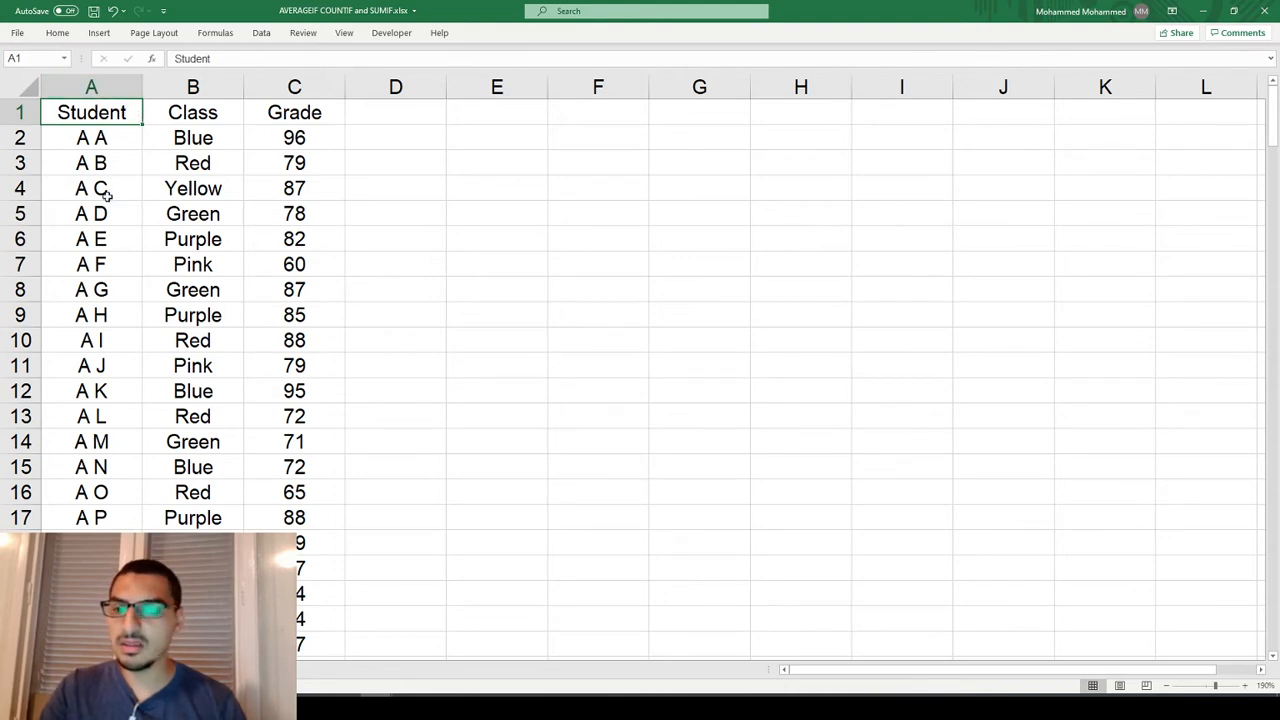
Look through the student records and examine the Student, Class and Grade columns.
click(101, 140)
scroll(101, 140, down, 9)
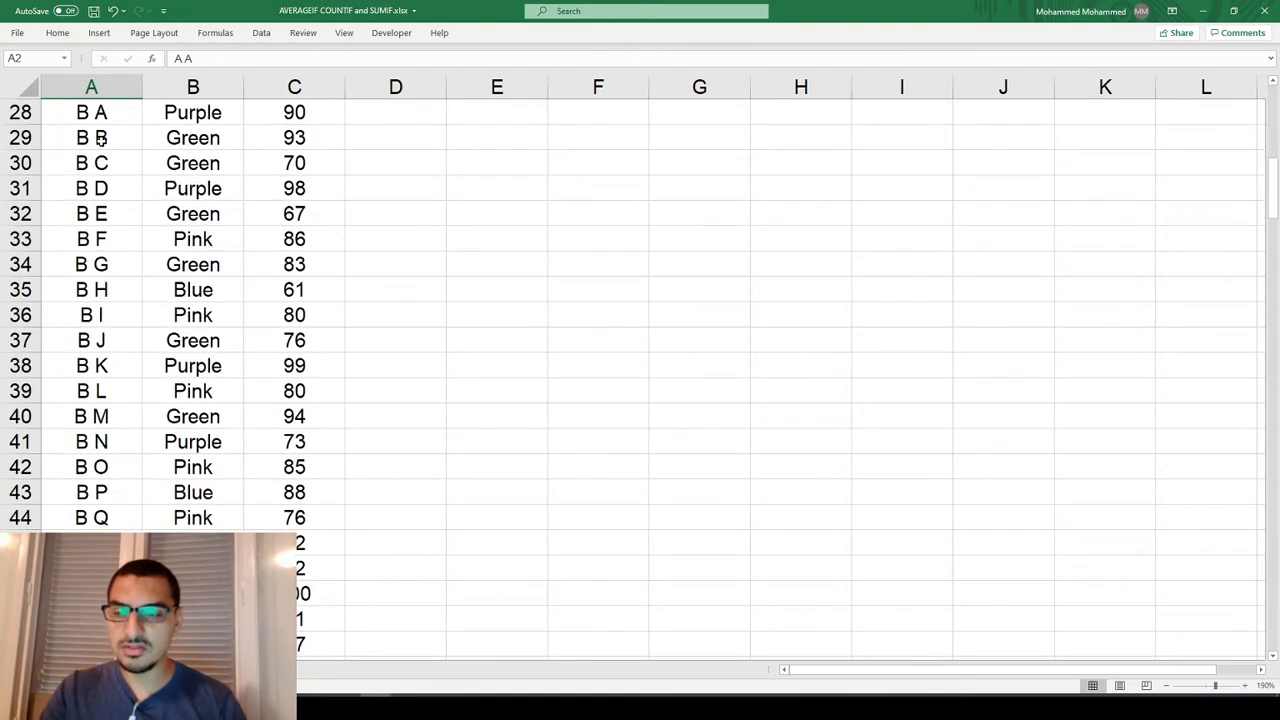
scroll(101, 140, down, 4)
scroll(101, 140, down, 7)
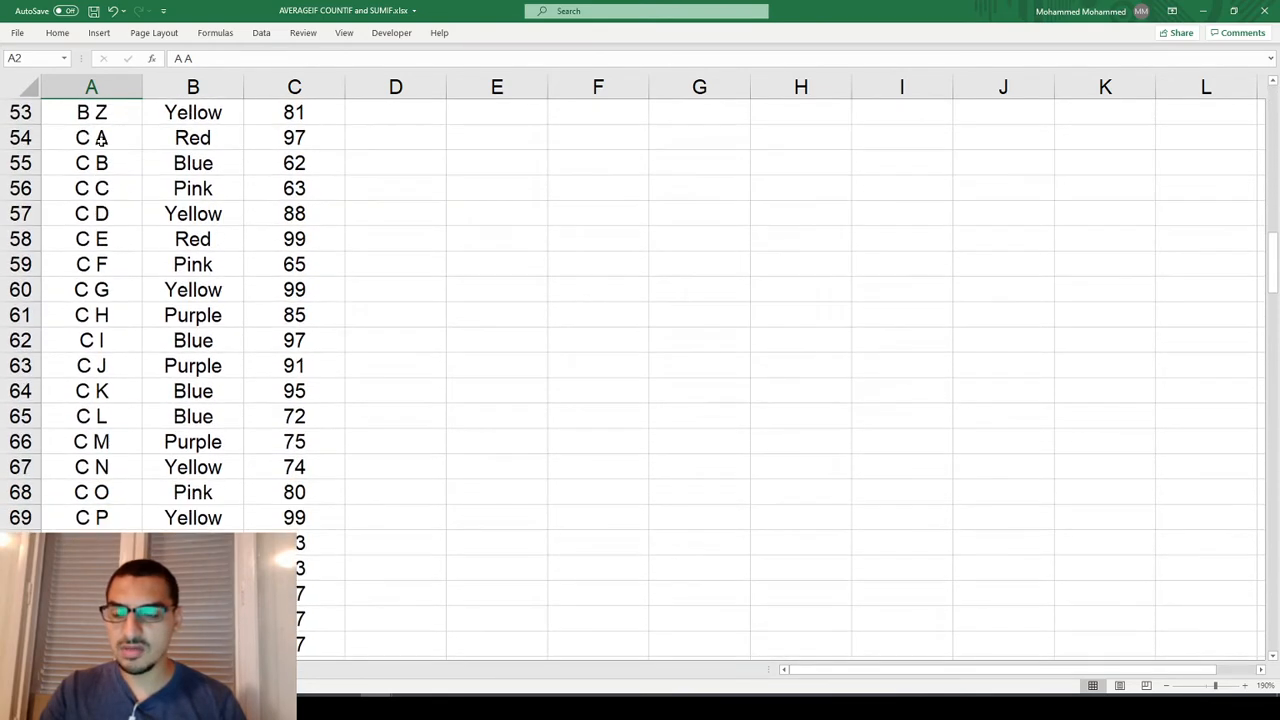
scroll(115, 436, up, 20)
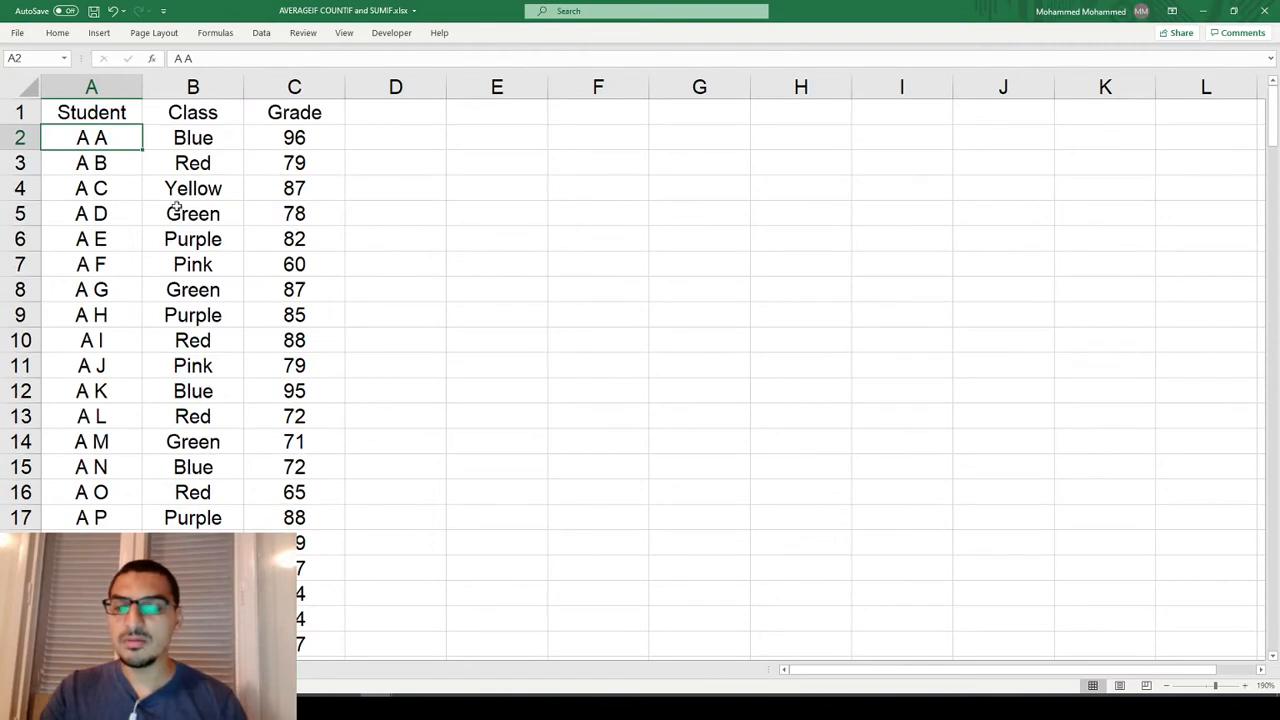
click(195, 108)
click(187, 142)
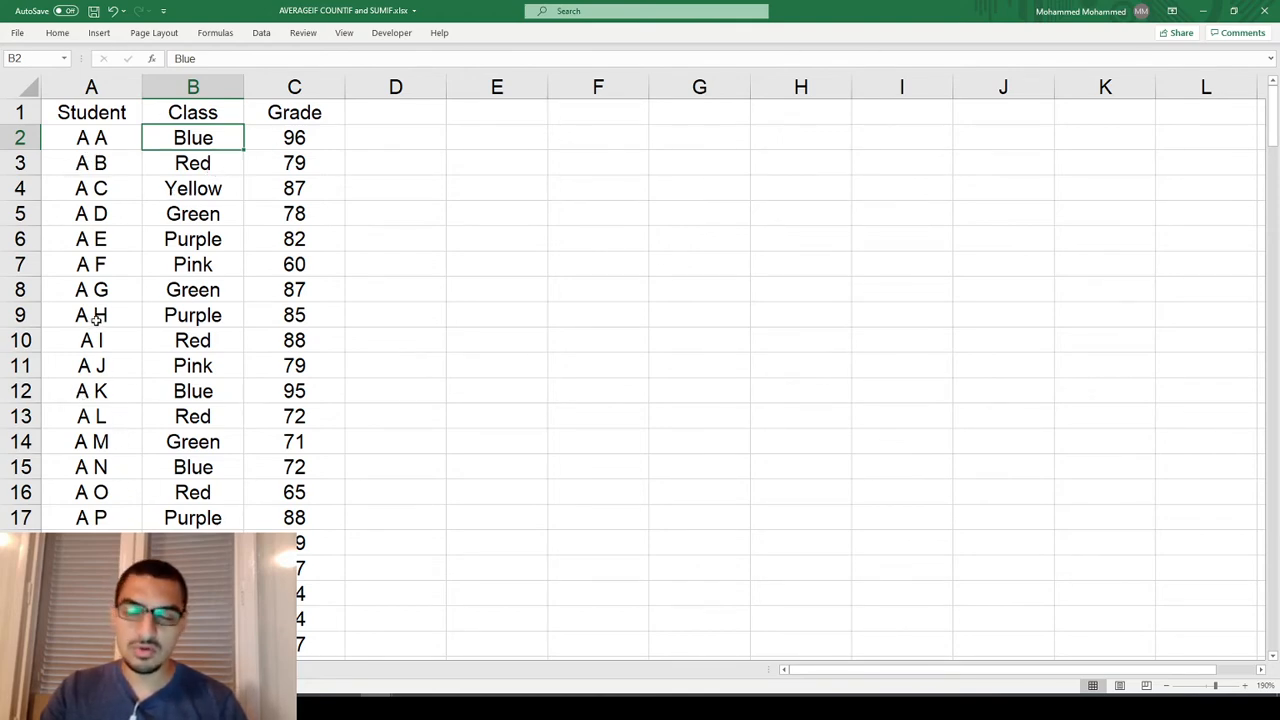
click(300, 131)
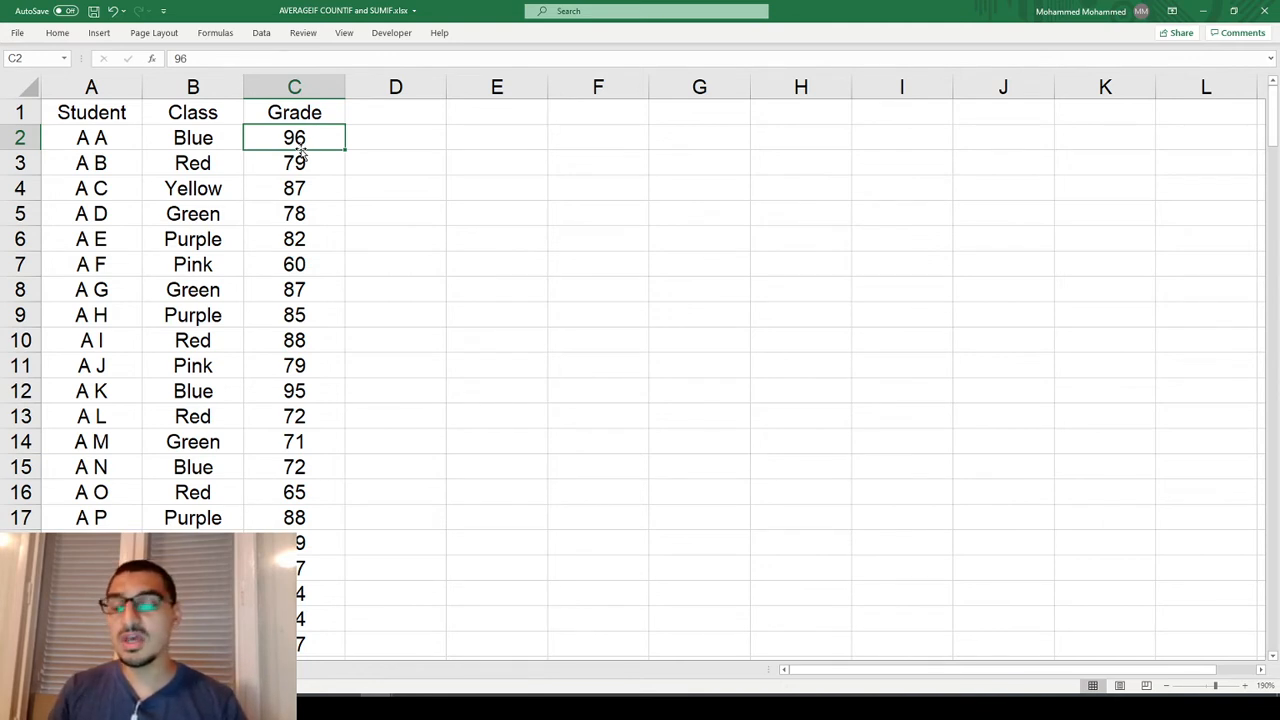
Turn on filtering for the Student, Class and Grade headers.
click(262, 35)
double_click(264, 37)
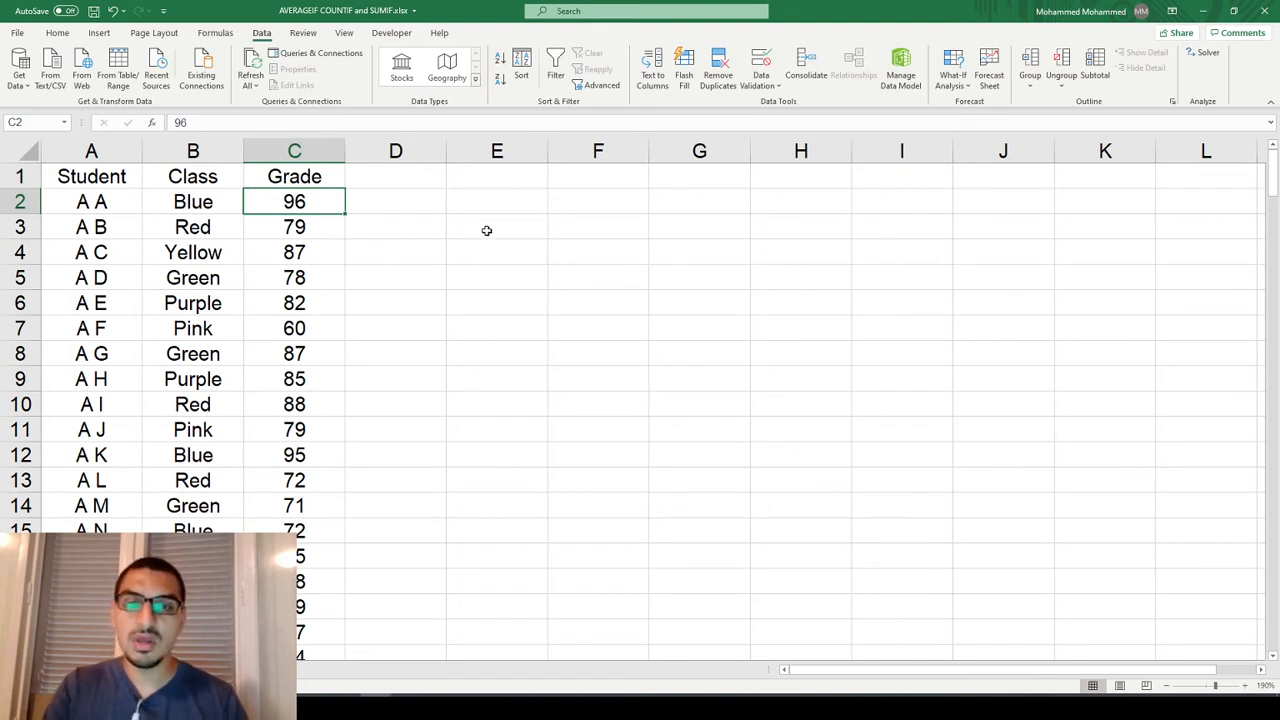
click(556, 80)
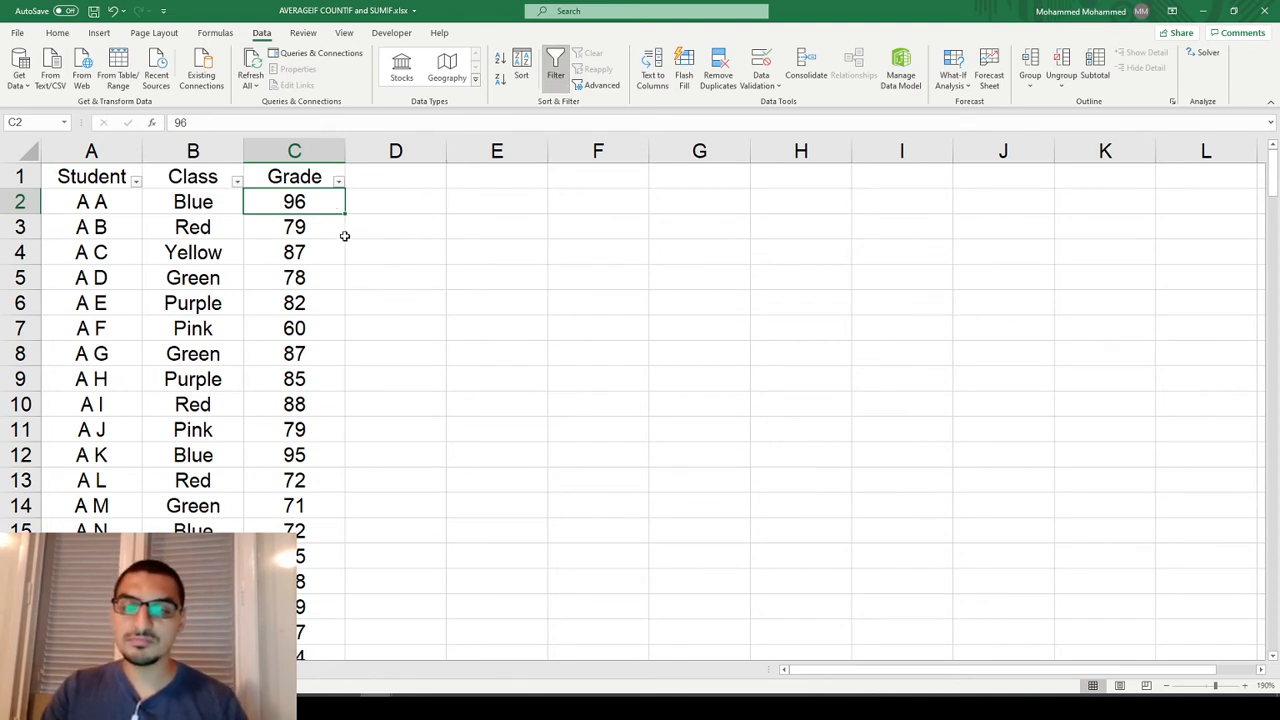
Filter the Class column to show only the Blue class.
click(237, 182)
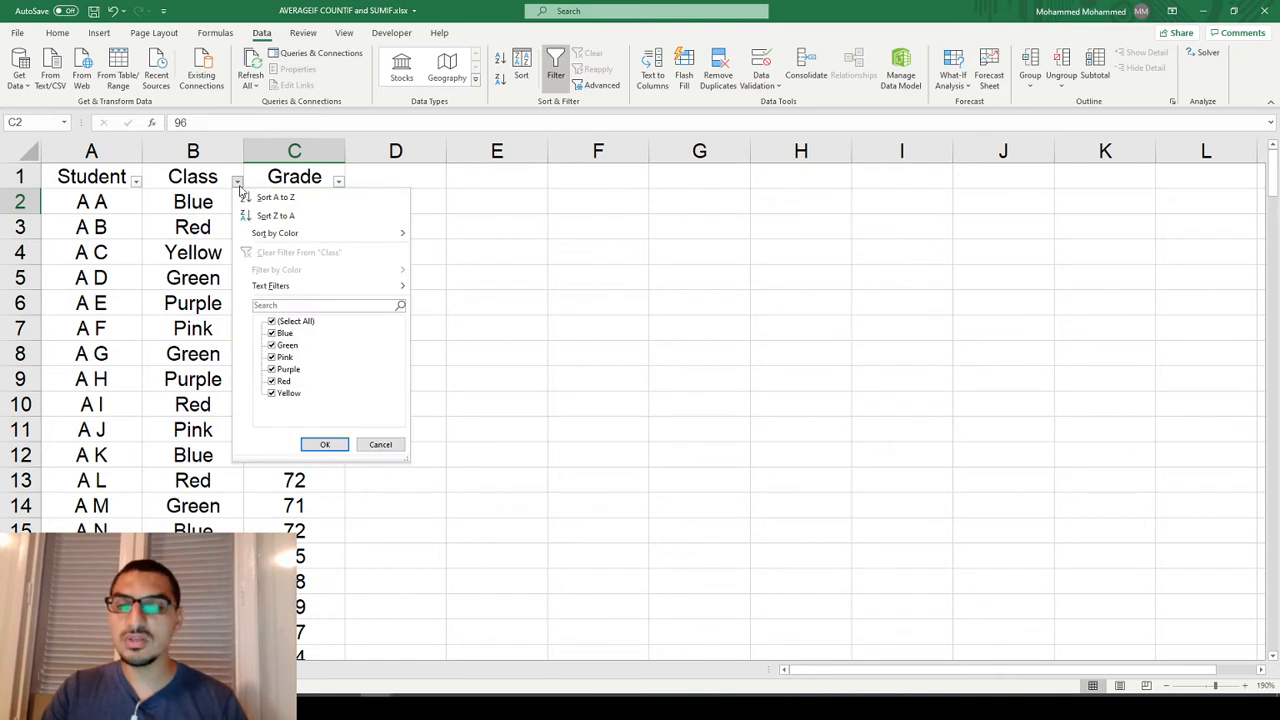
click(271, 321)
click(271, 333)
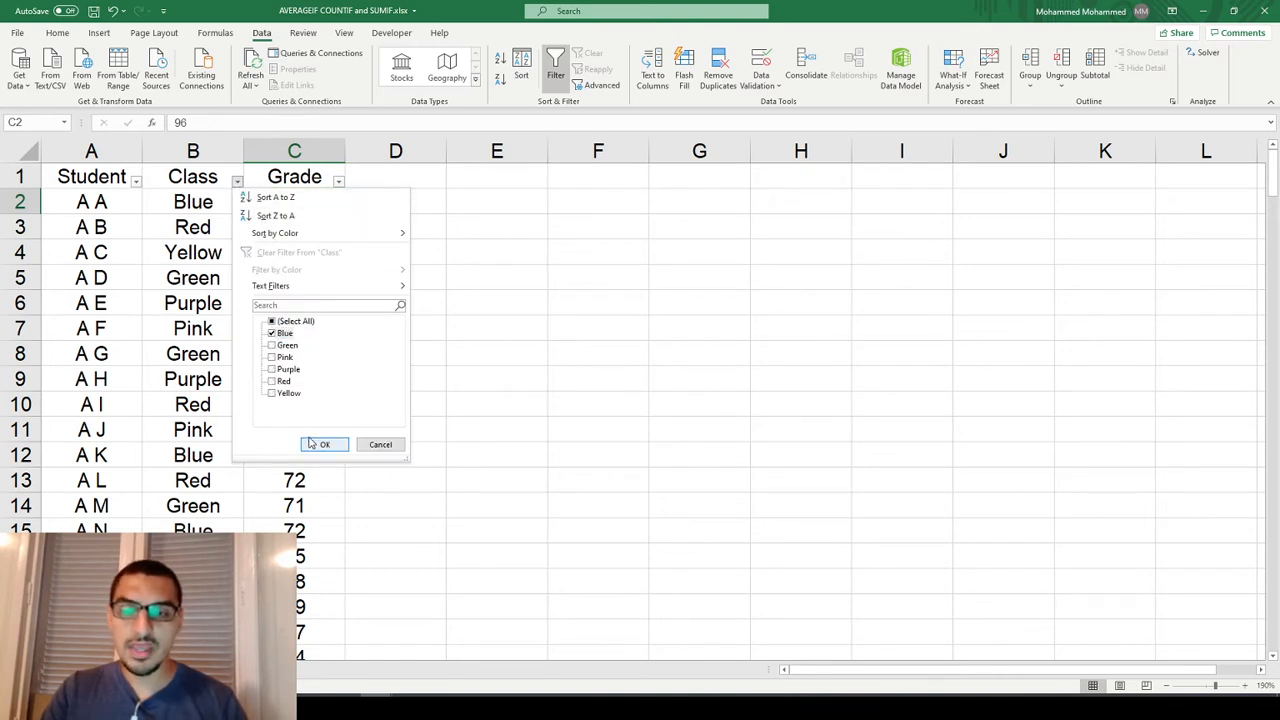
click(318, 444)
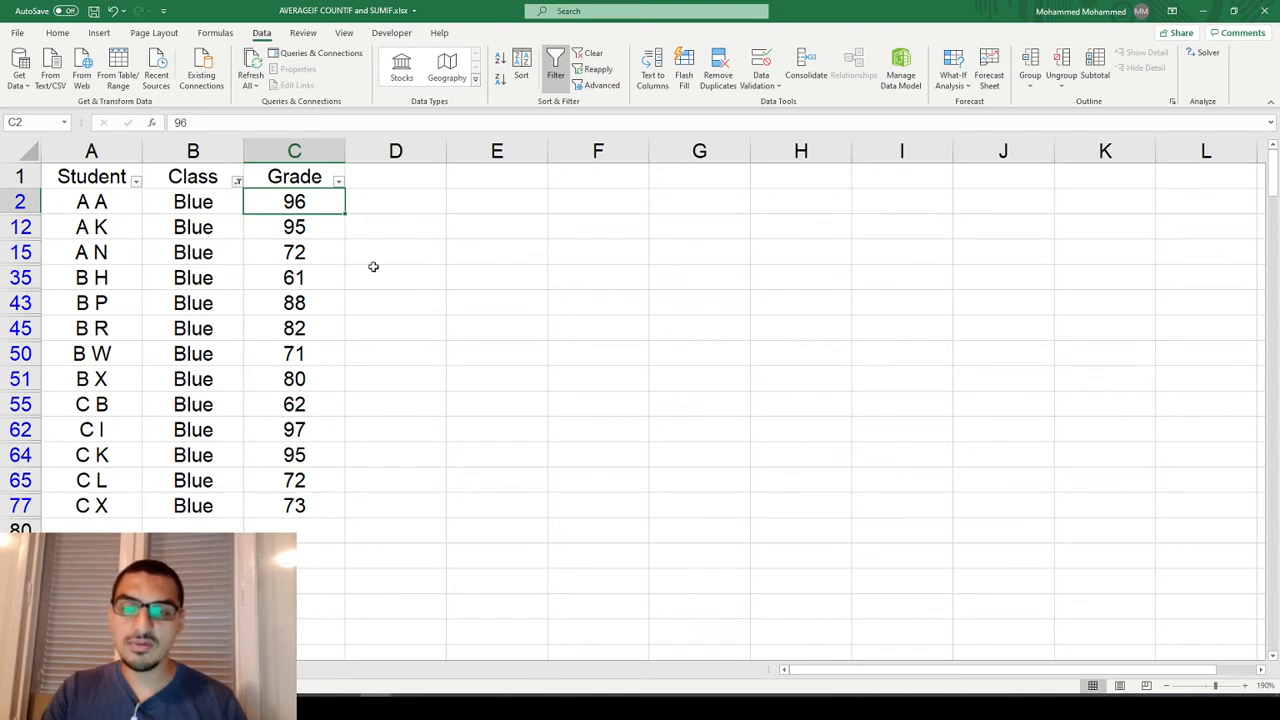
Enter =AVERAGE(C2:C77) in cell C81 below the filtered grades.
click(301, 557)
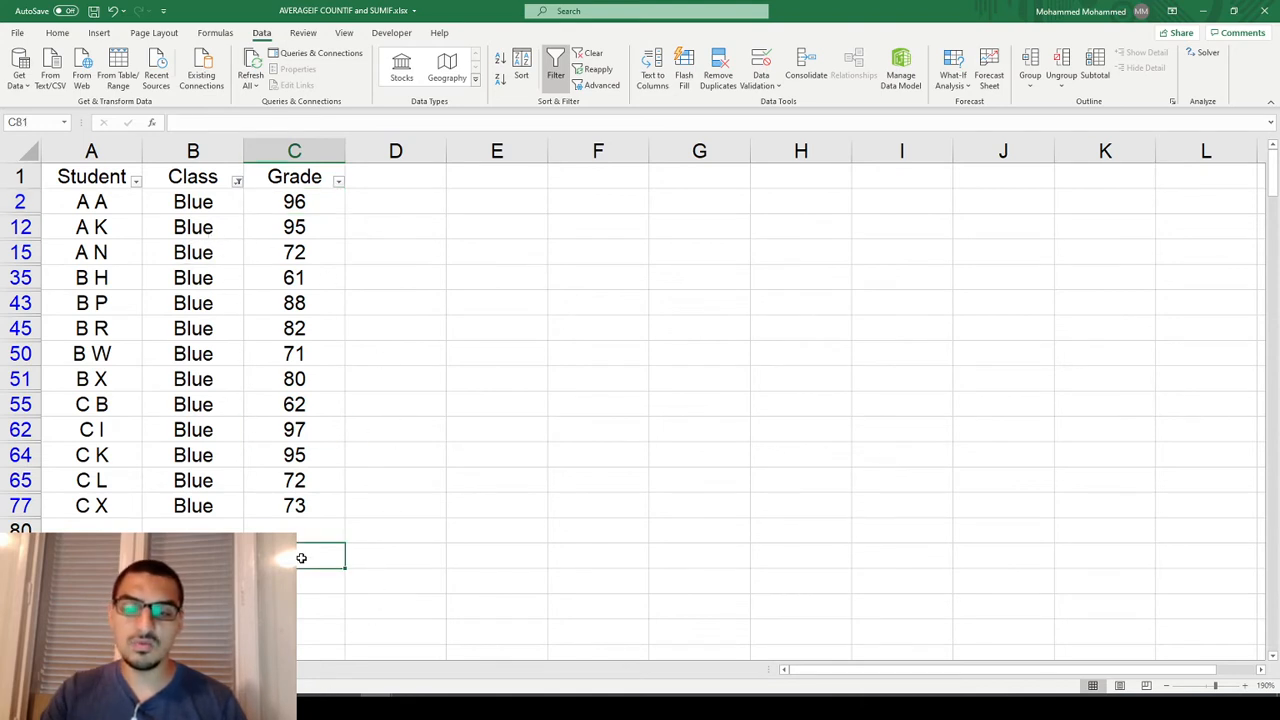
text(=ave)
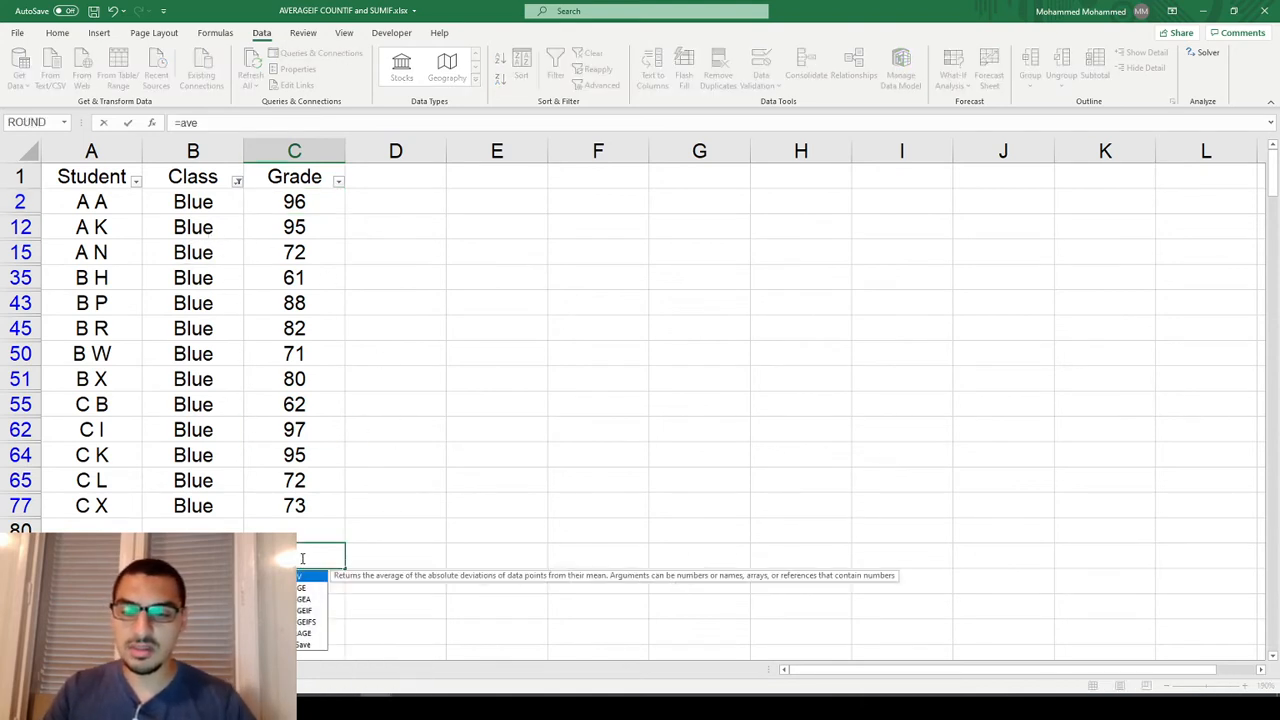
key(Down)
key(Tab)
key(Up)
key(Up)
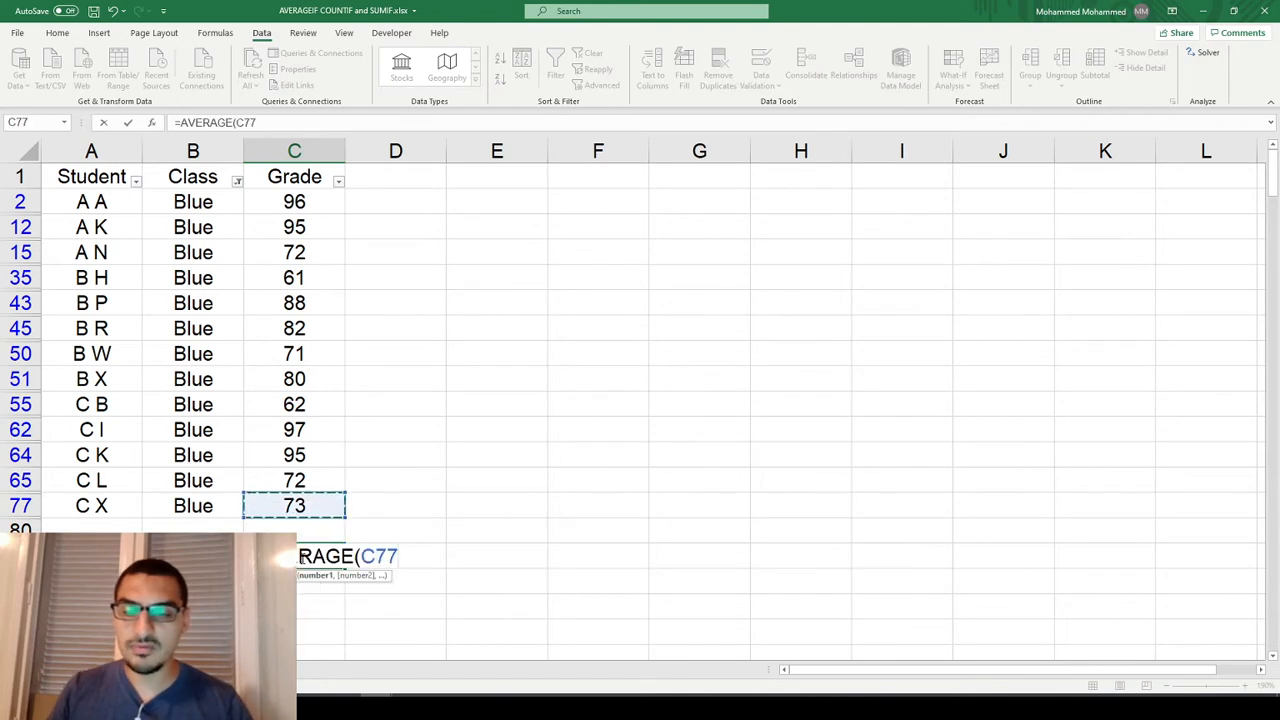
key(ctrl+shift+Up)
key(shift+Down)
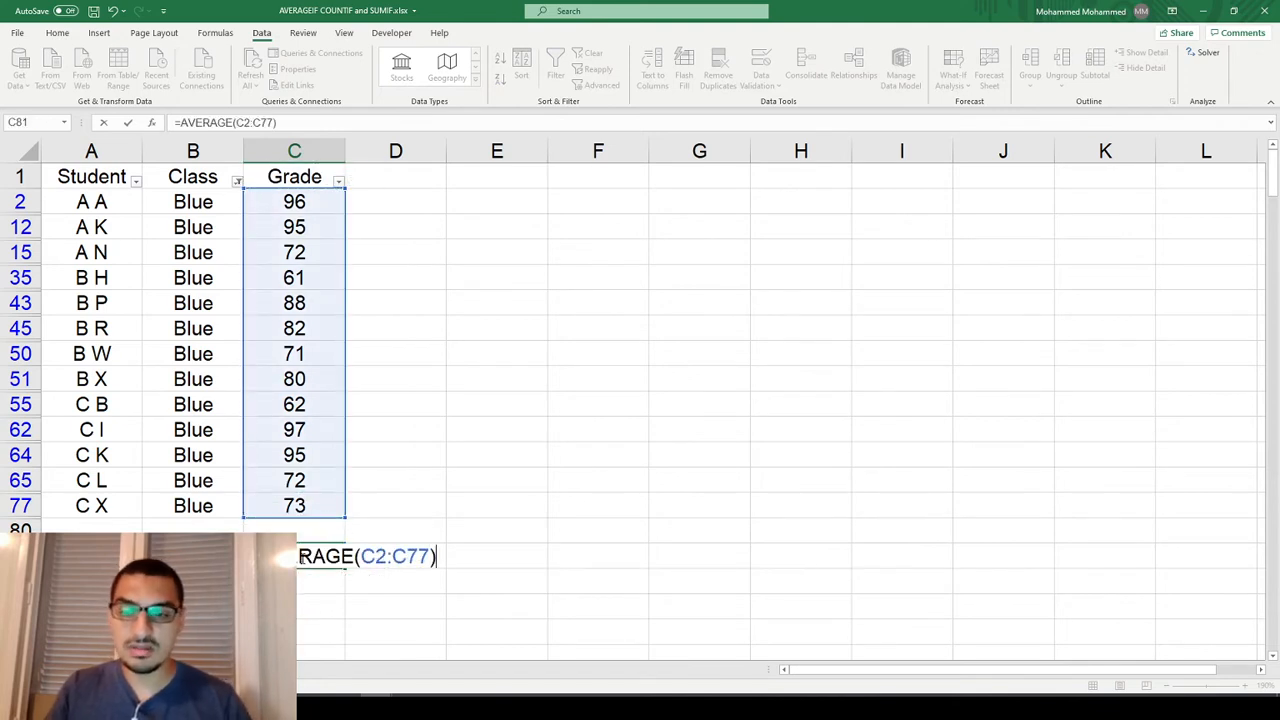
key(Return)
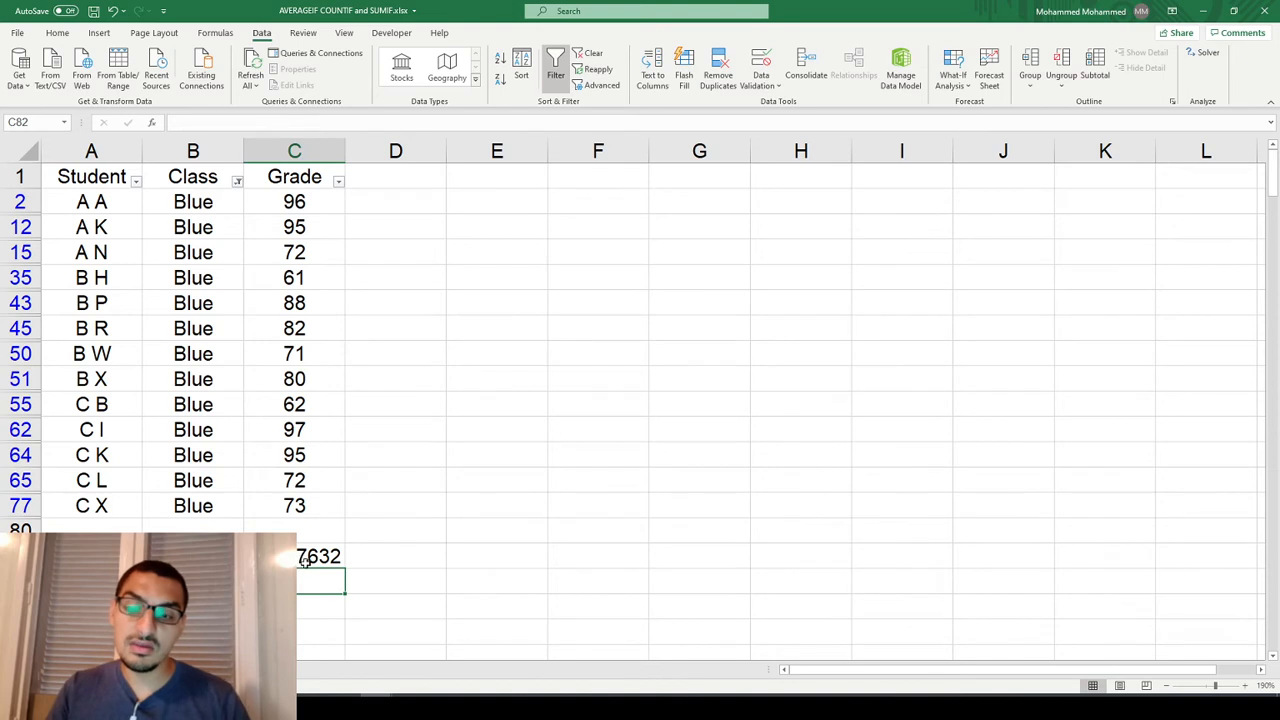
click(301, 557)
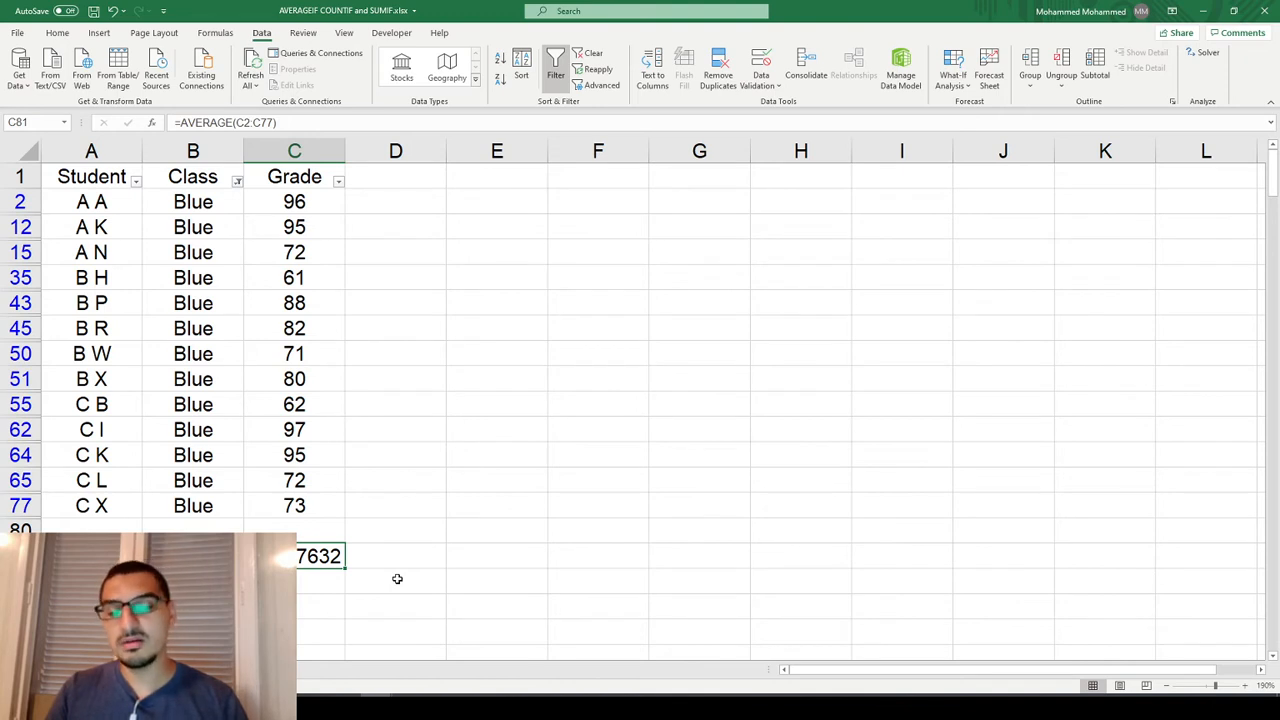
Enter =SUM(C2:C77) in cell C82, directly below the average formula.
click(321, 586)
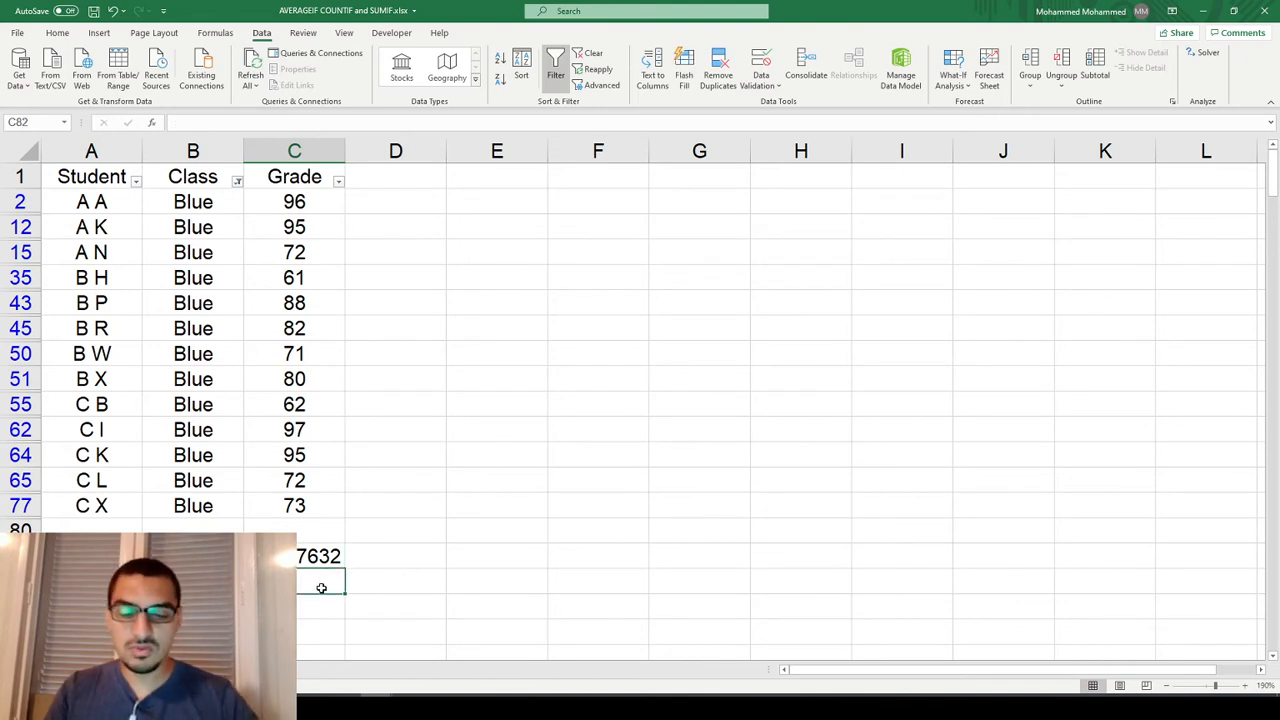
text(=)
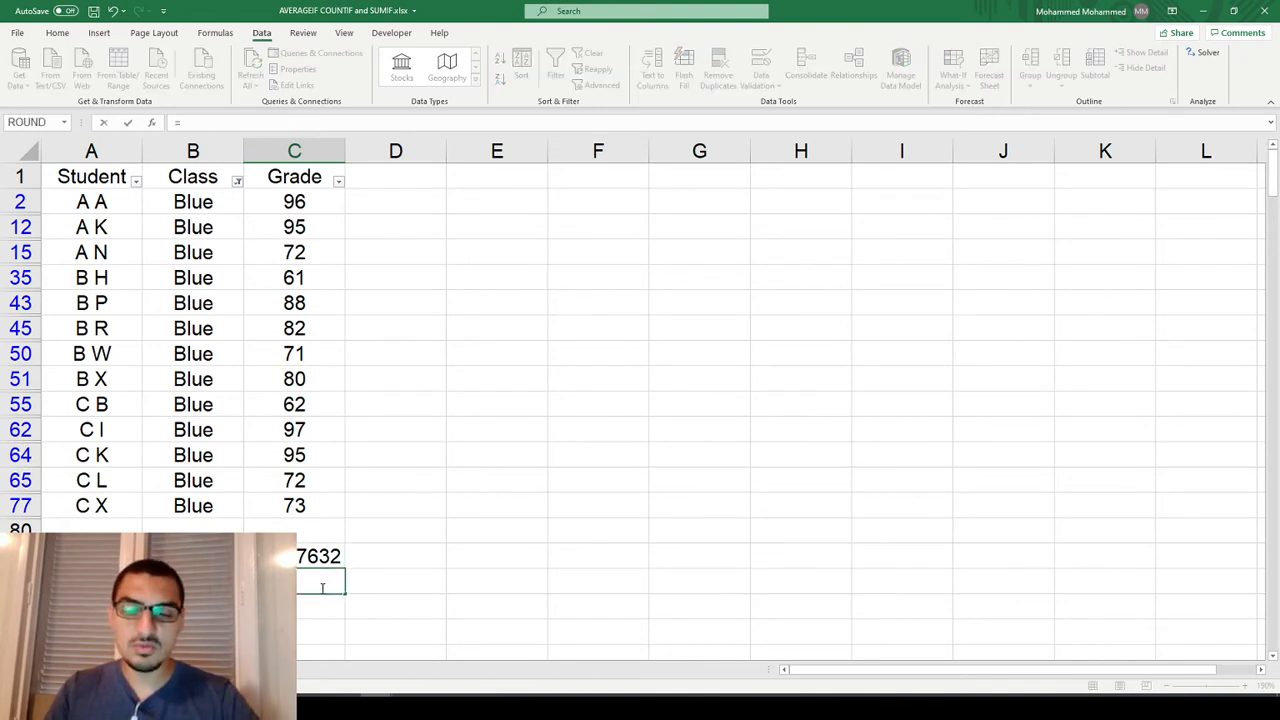
key(Escape)
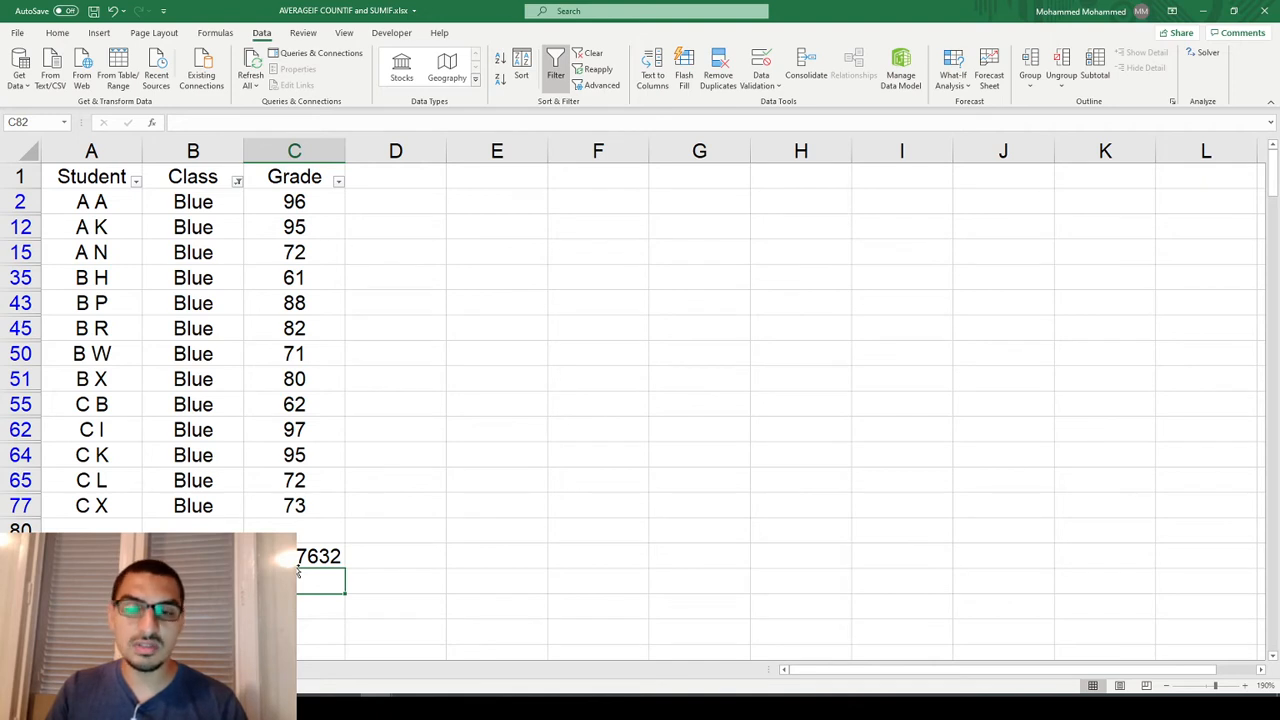
text(=sum)
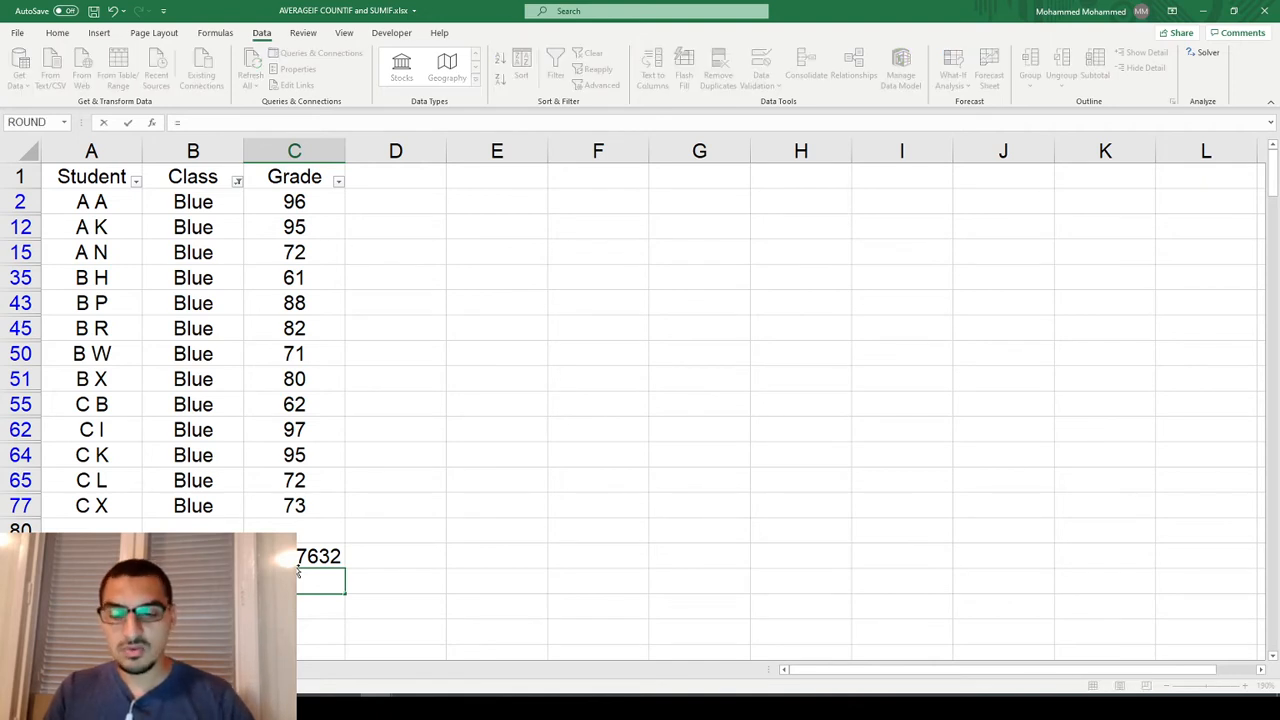
key(Tab)
key(Up)
key(Up)
key(Up)
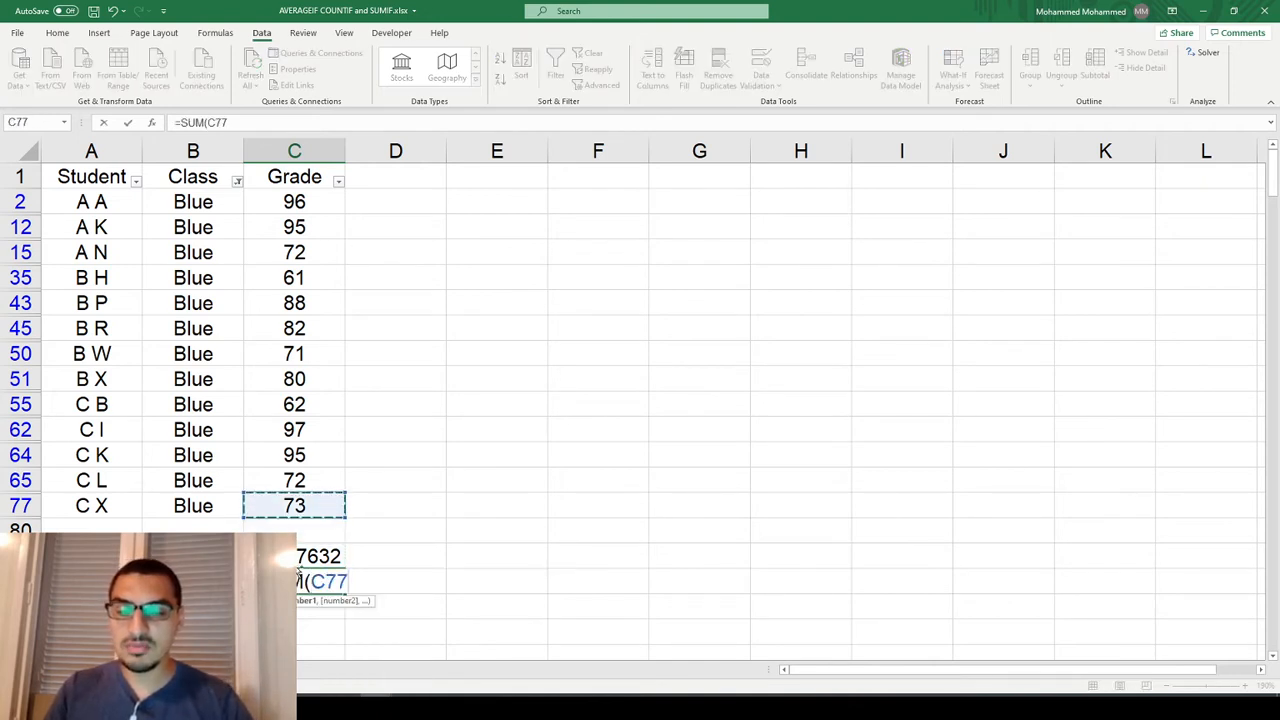
key(ctrl+shift+Up)
key(Return)
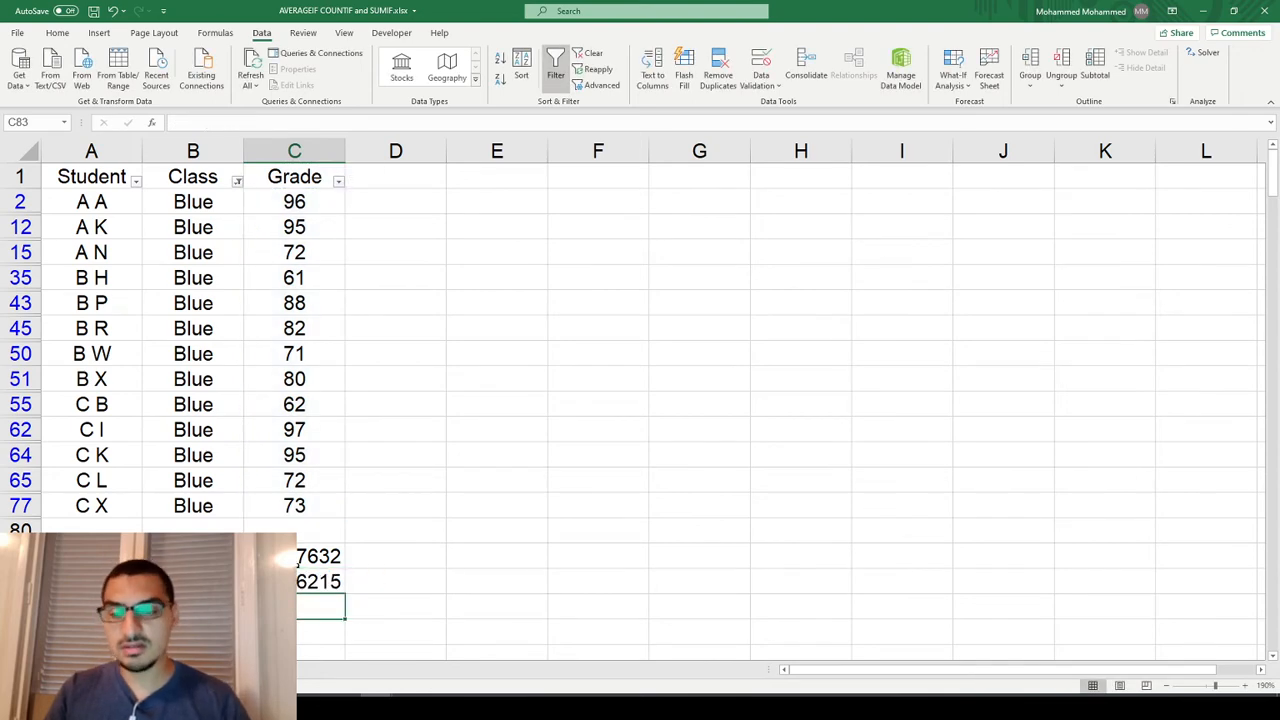
key(Up)
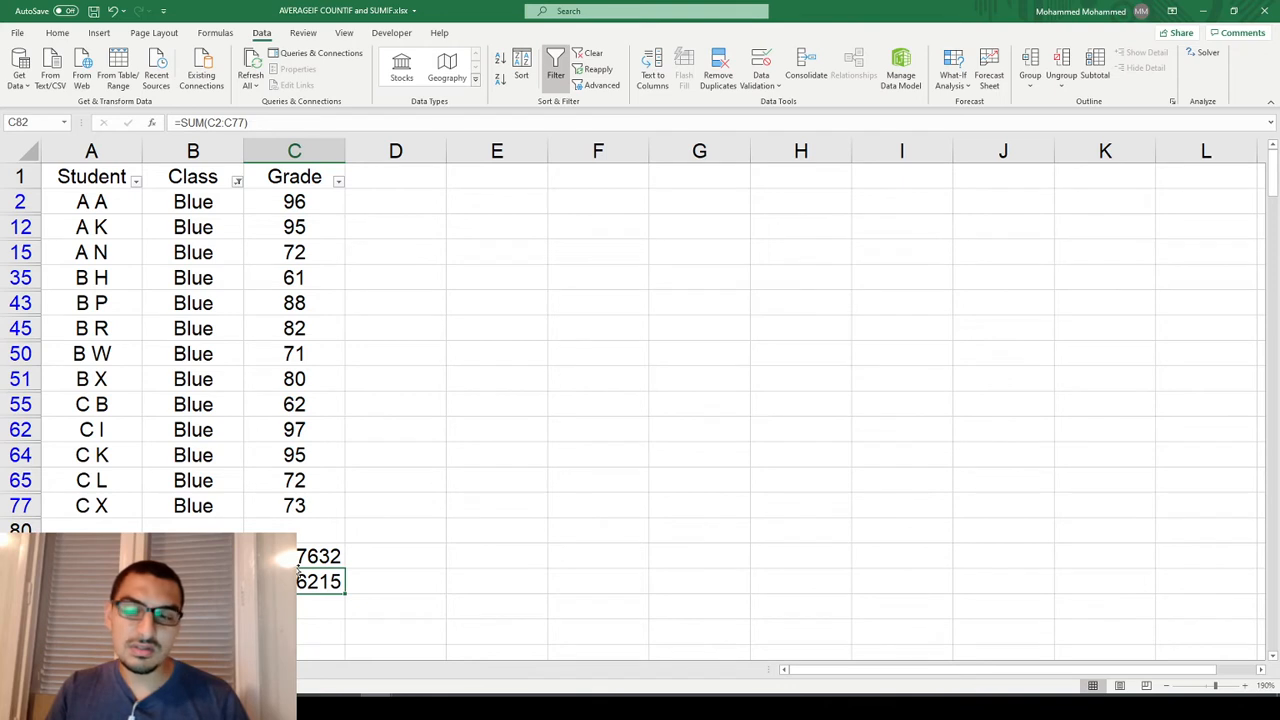
Compare the summary of the visible Blue grades with the SUM formula and inspect the range it references.
drag(322, 208, 310, 500)
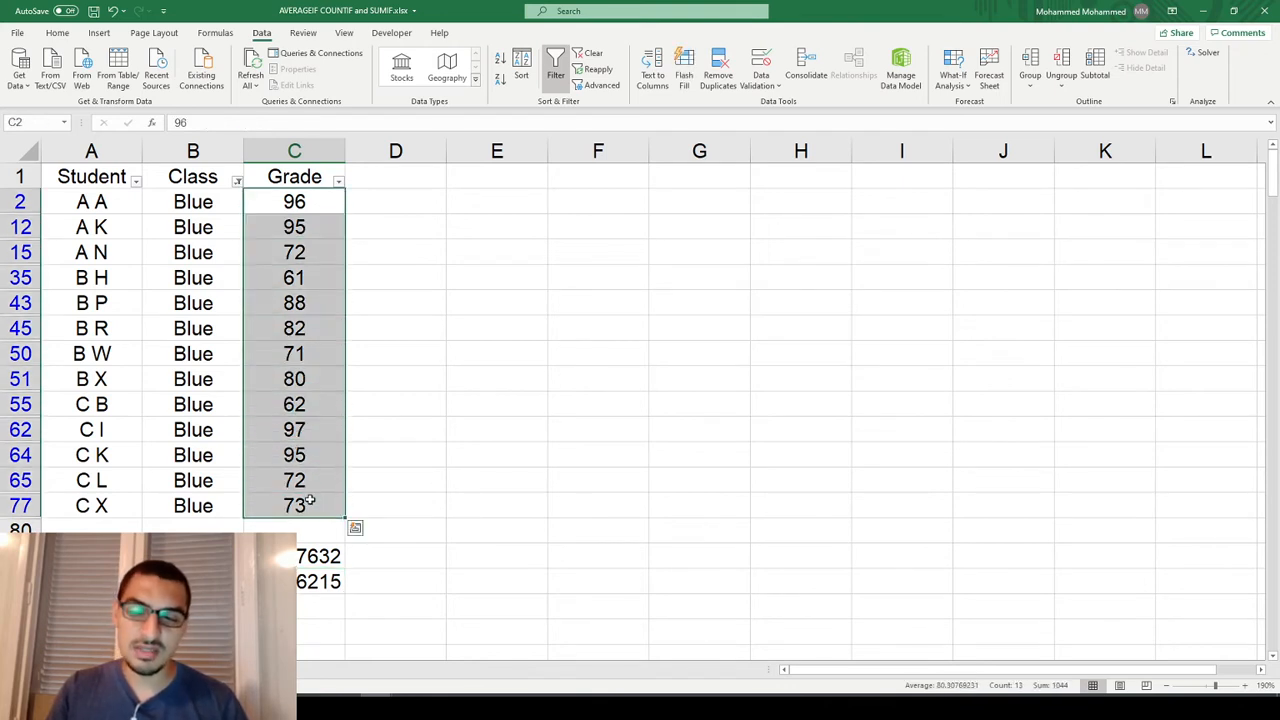
click(314, 582)
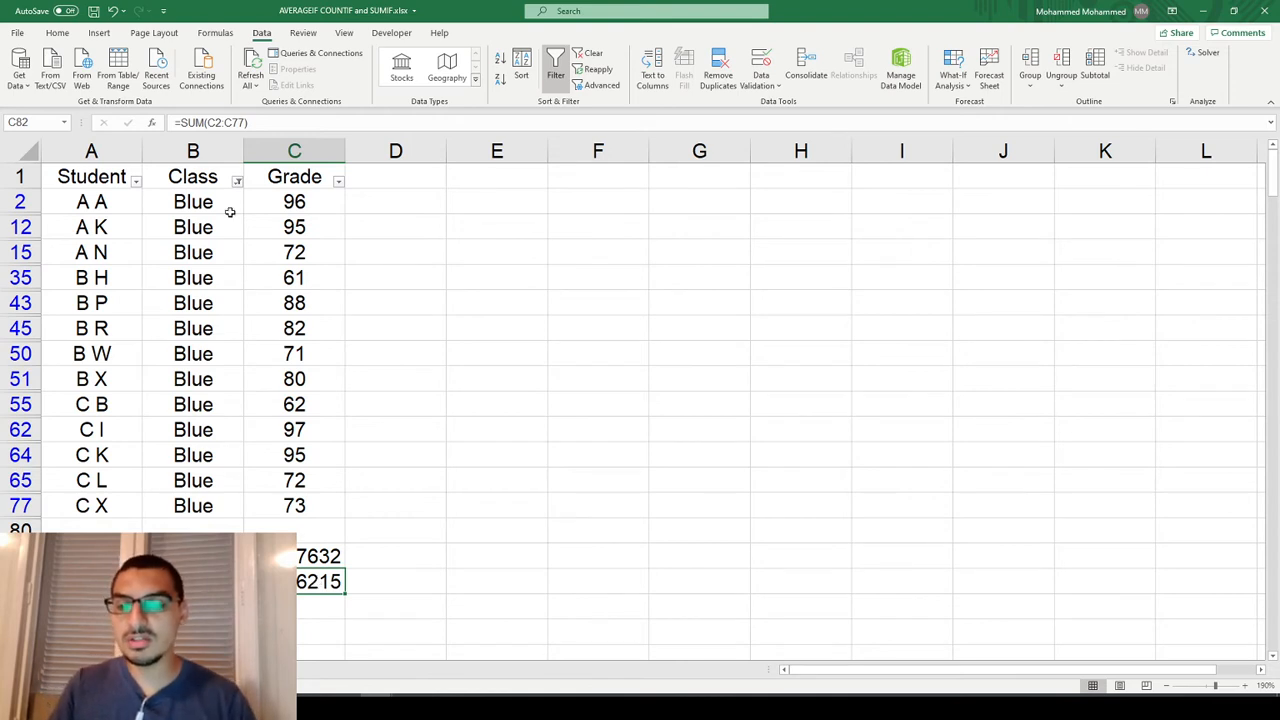
click(285, 222)
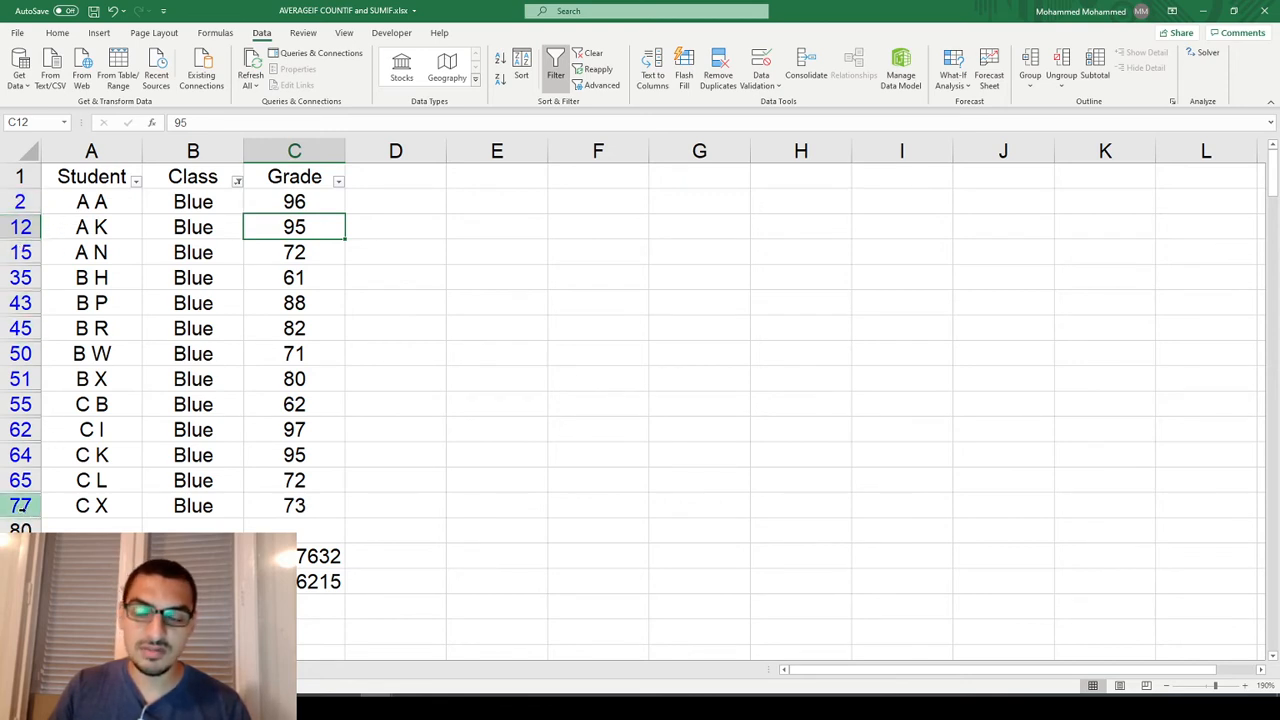
click(300, 581)
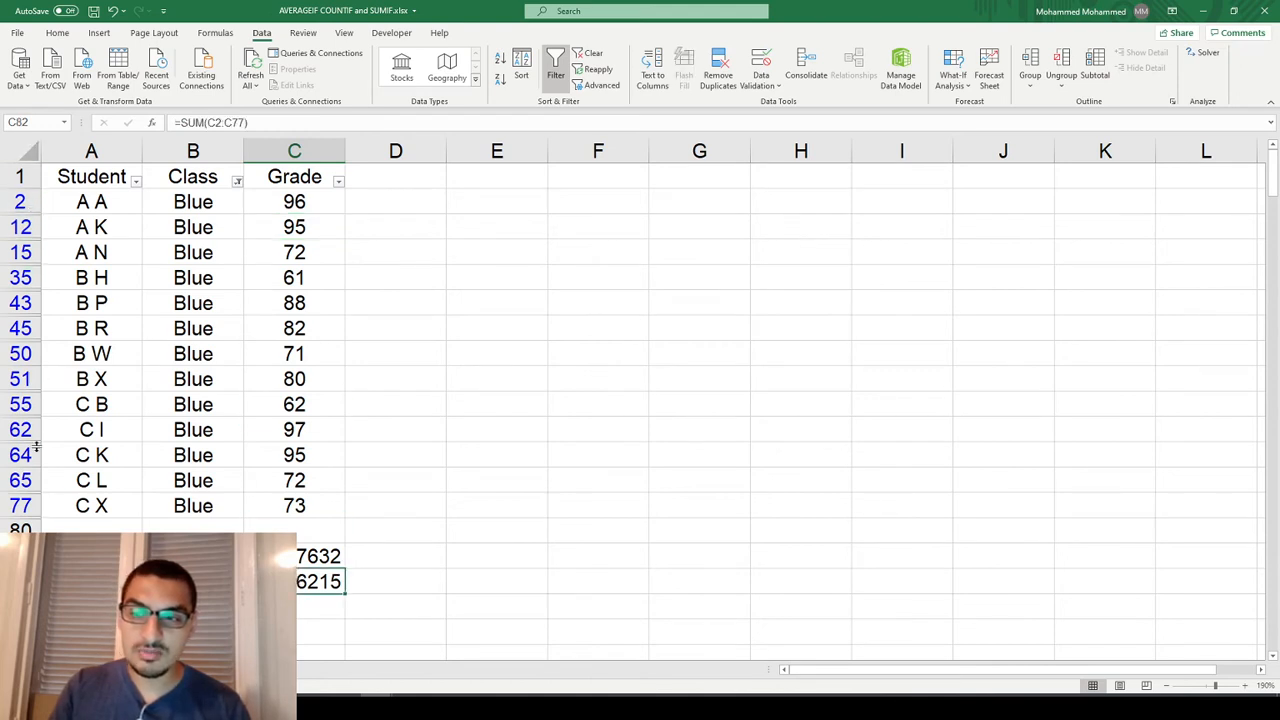
key(F2)
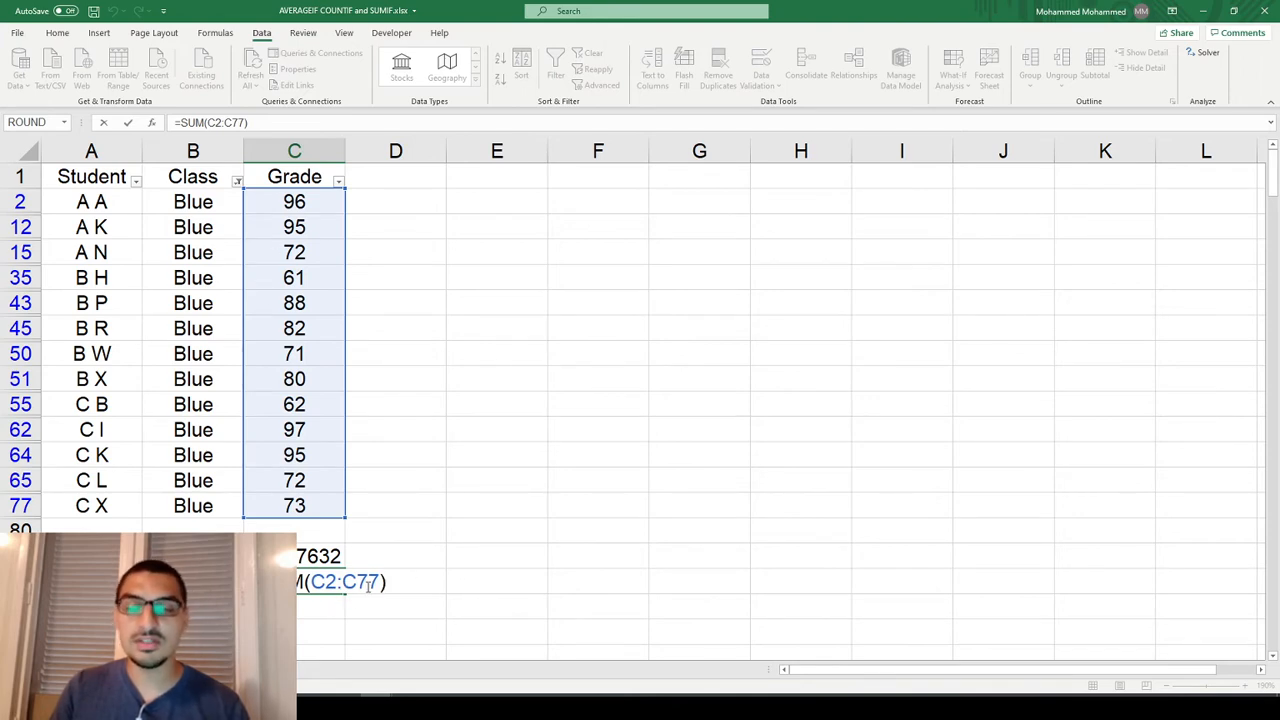
key(Escape)
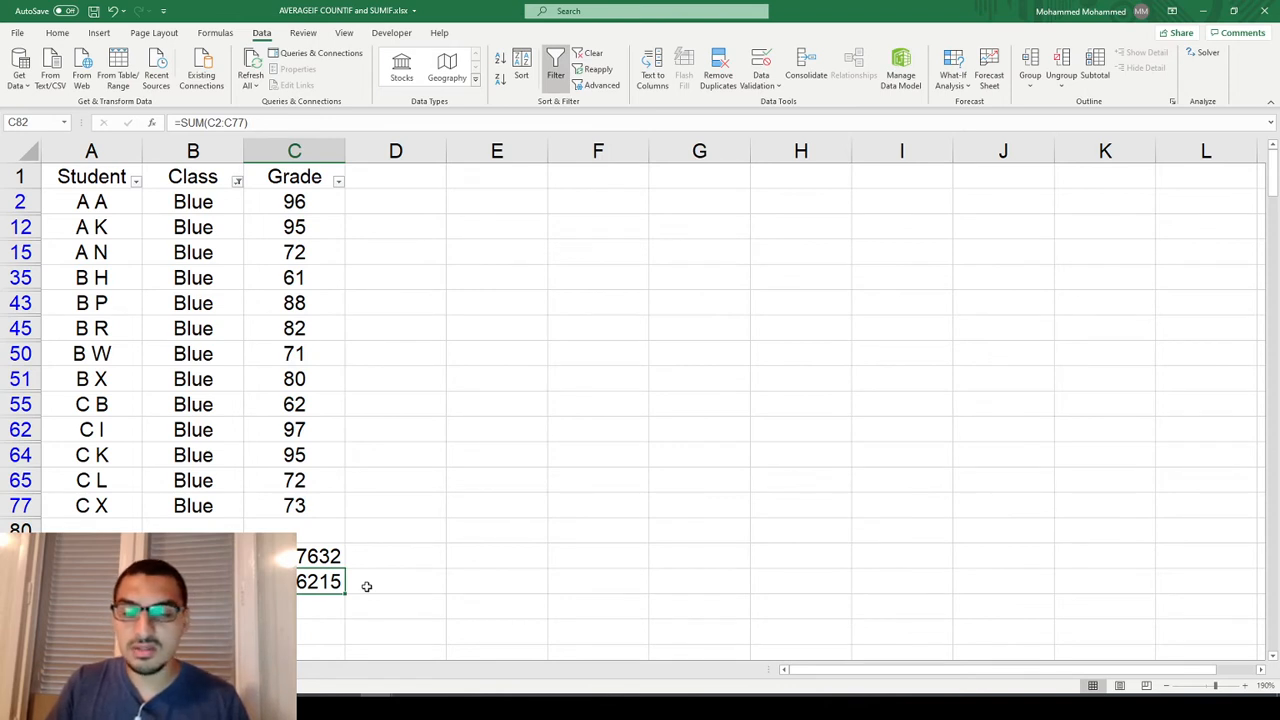
Delete the average and sum formulas from C81:C82 and reset the Class filter to show all classes.
key(shift+Up)
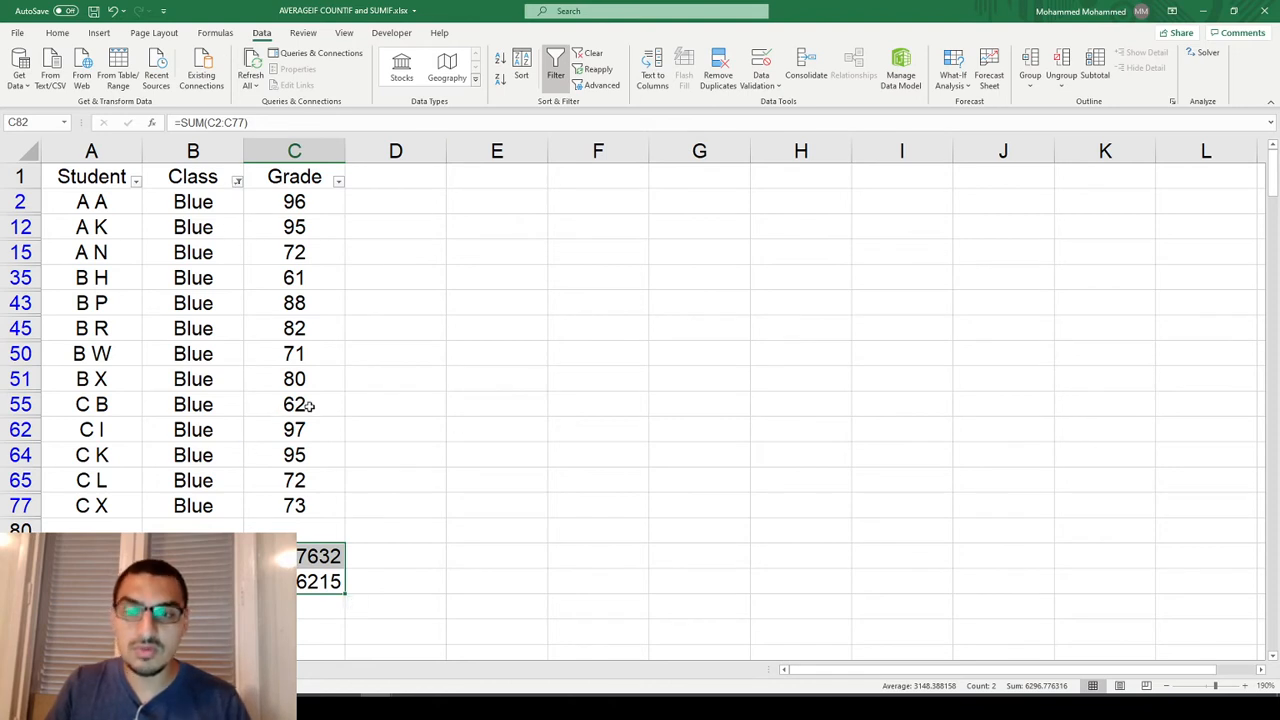
key(Delete)
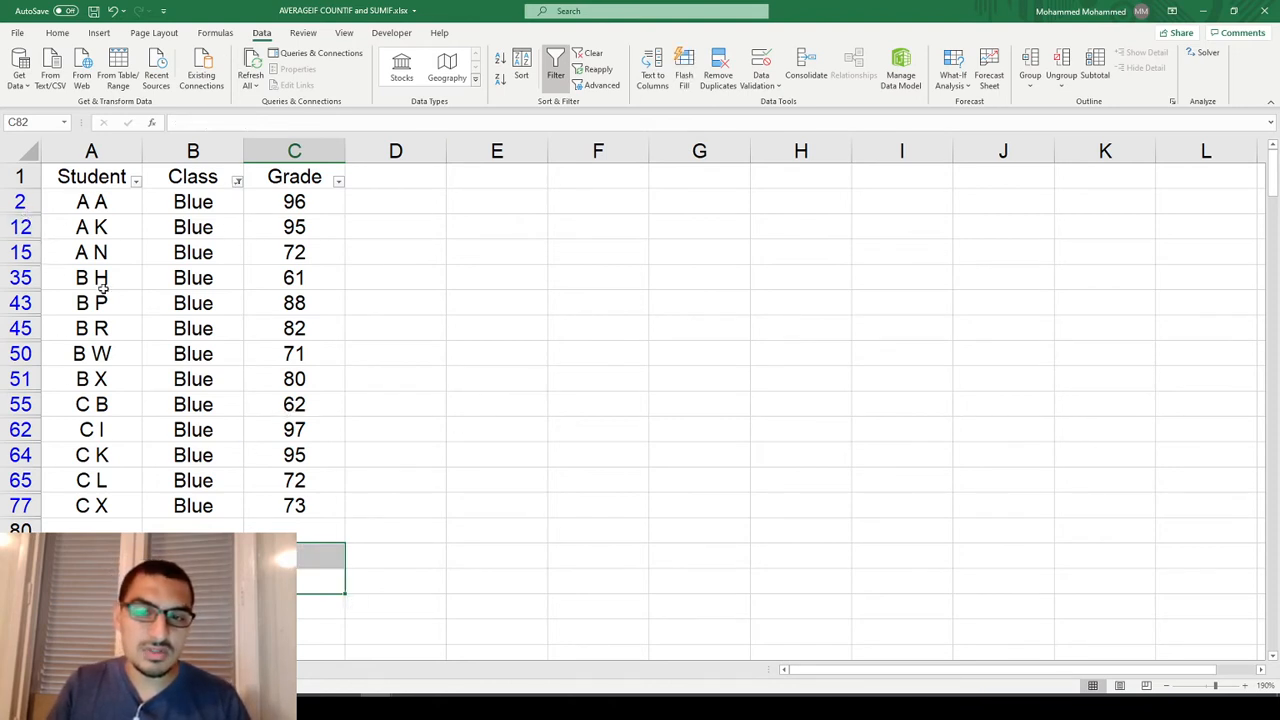
click(237, 181)
click(272, 321)
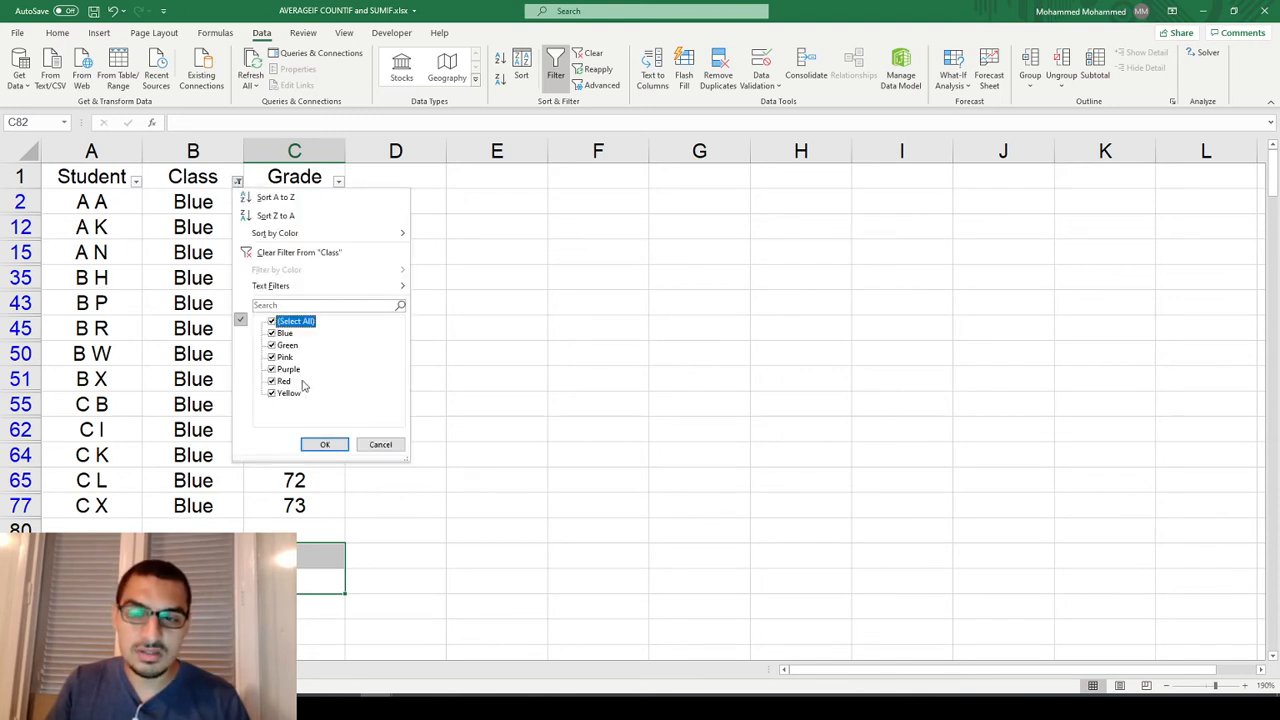
click(321, 445)
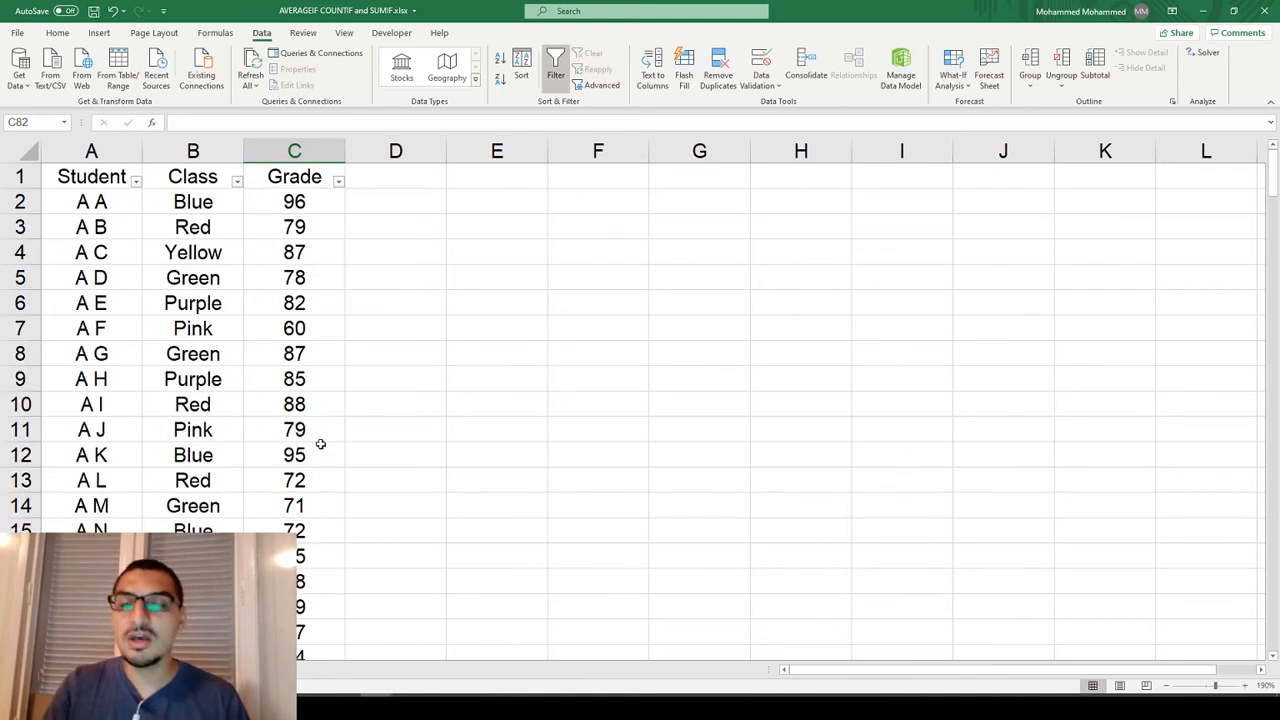
Sort the table by Class from A to Z and select the Blue grades in C2:C14 to check their summary.
key(Right)
key(Up)
key(ctrl+Up)
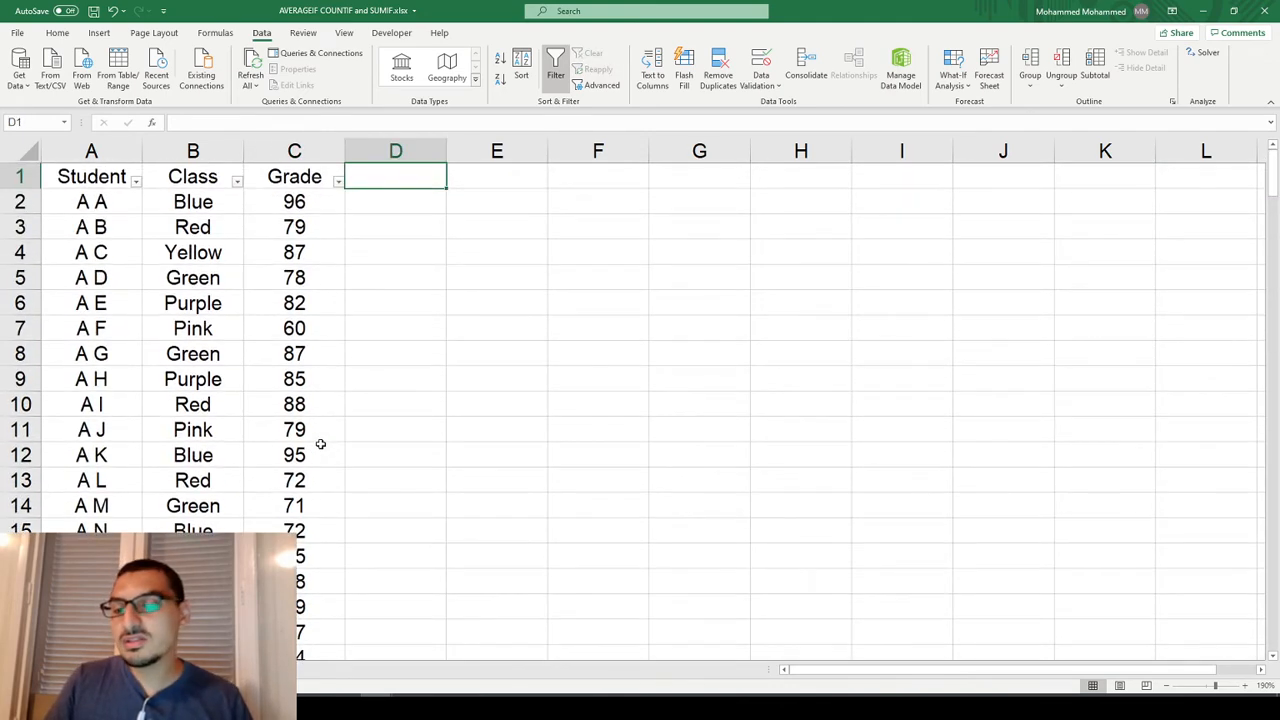
click(237, 181)
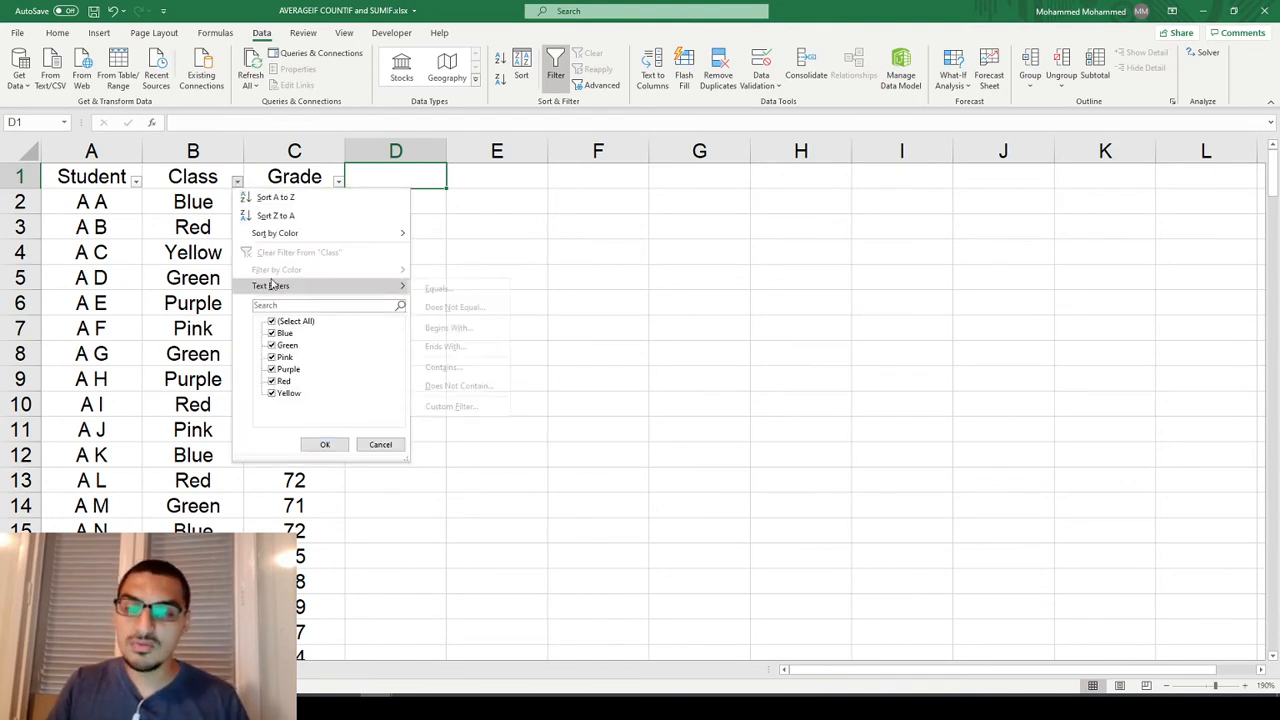
click(273, 201)
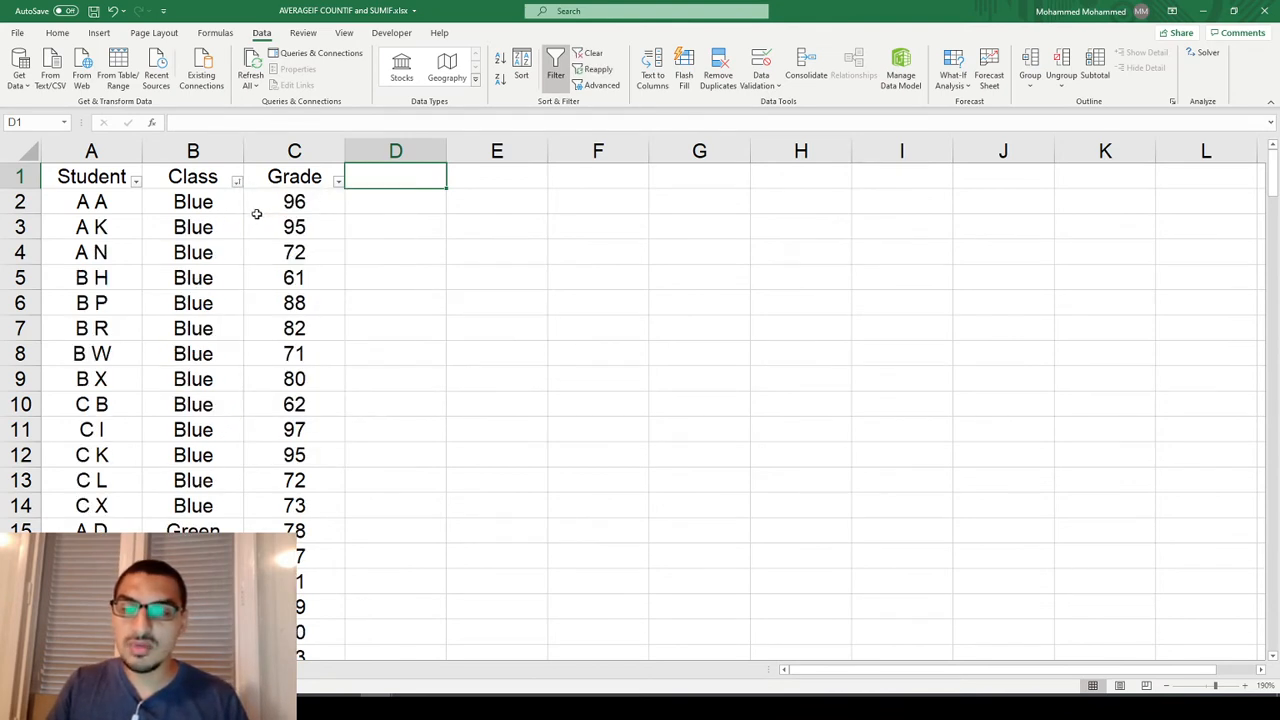
click(487, 405)
drag(309, 510, 319, 197)
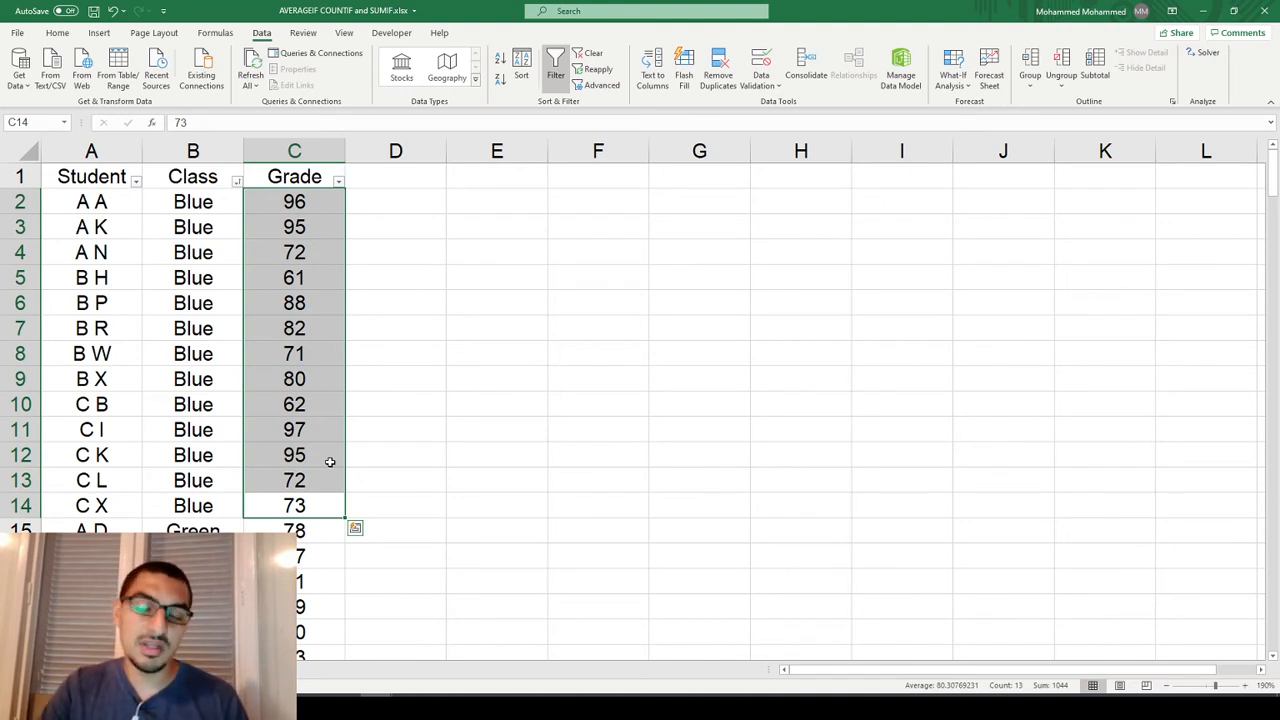
Sort the table by Student from A to Z and clear the grade range selection.
click(136, 182)
click(162, 198)
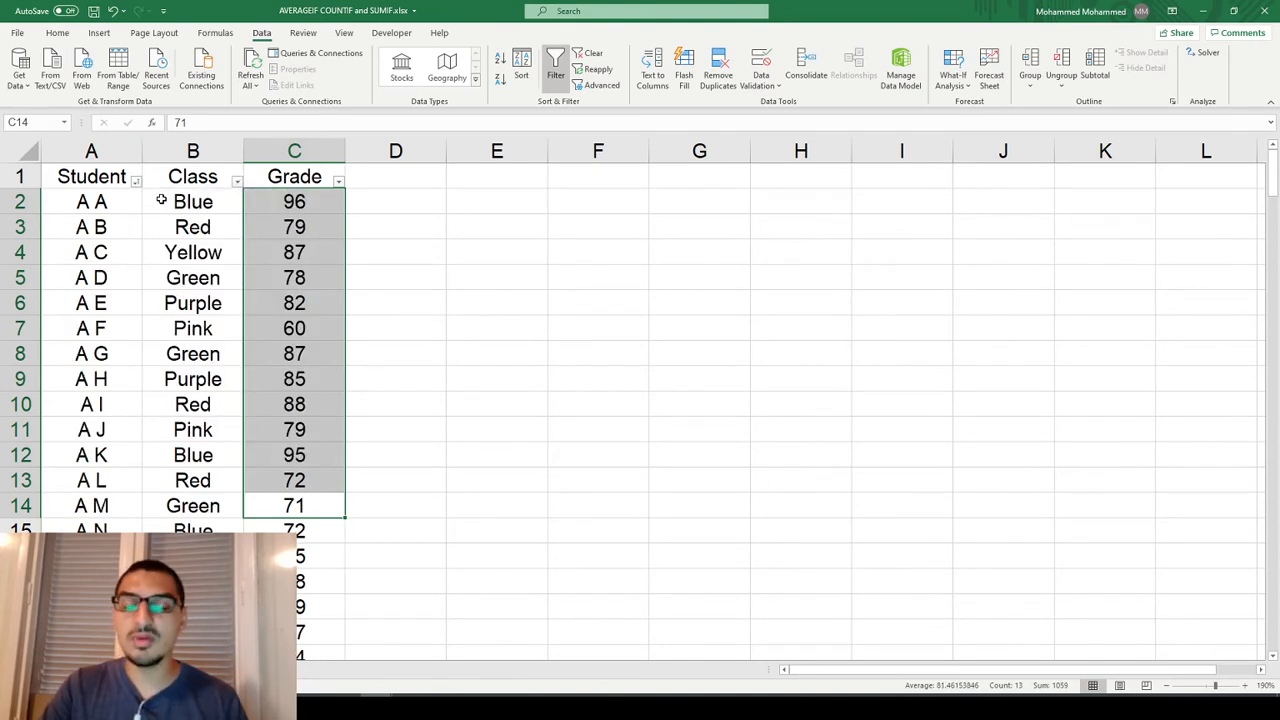
click(310, 262)
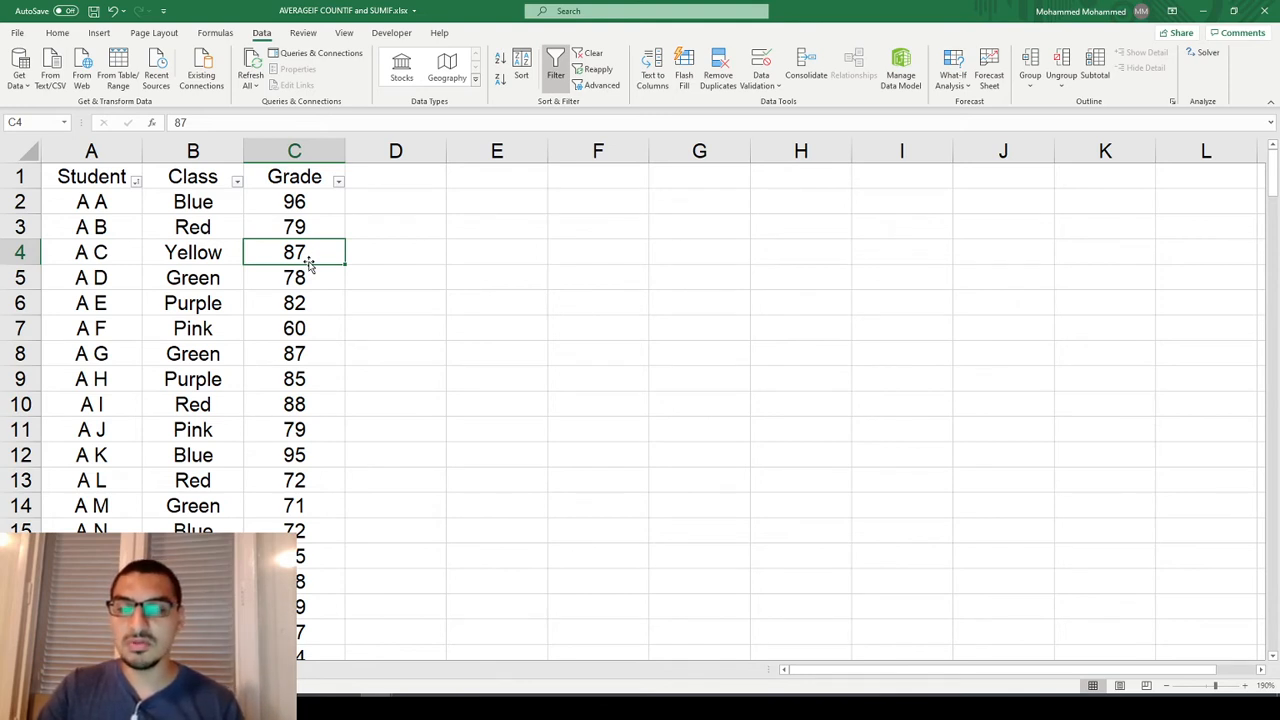
Enter the label COUNT in cell E4.
key(Right)
key(Right)
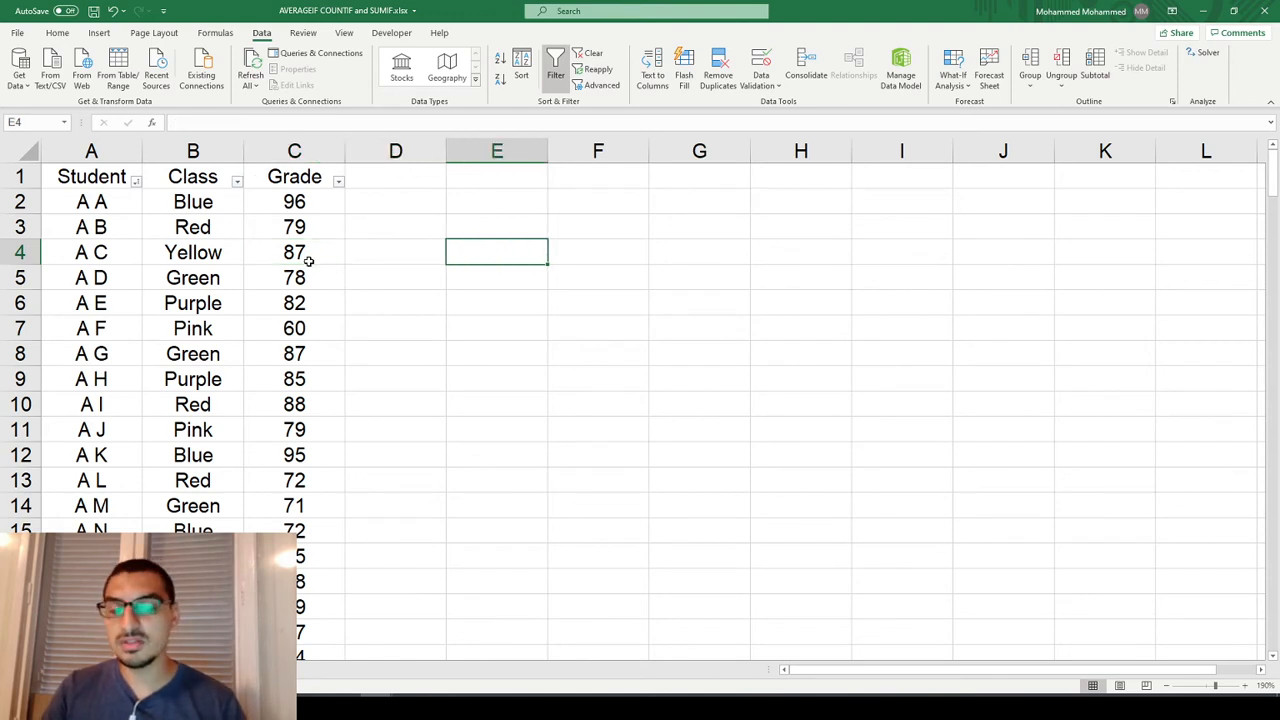
text(COUNT)
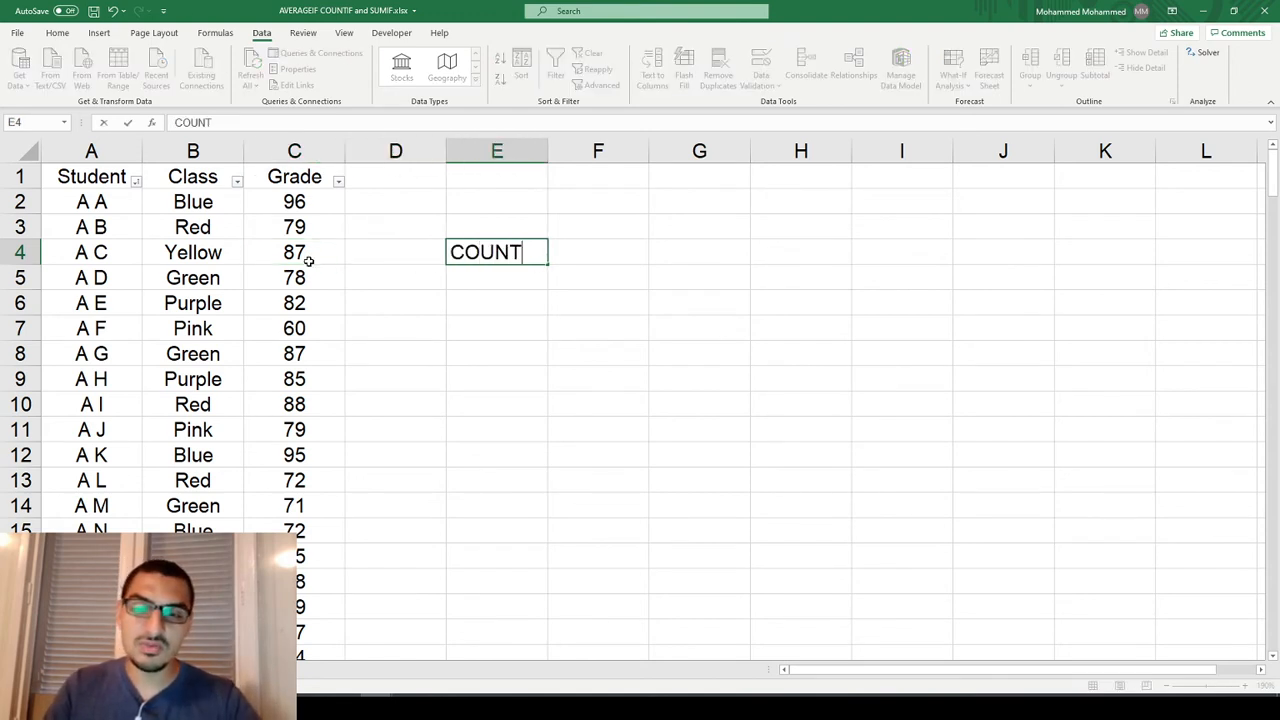
key(Right)
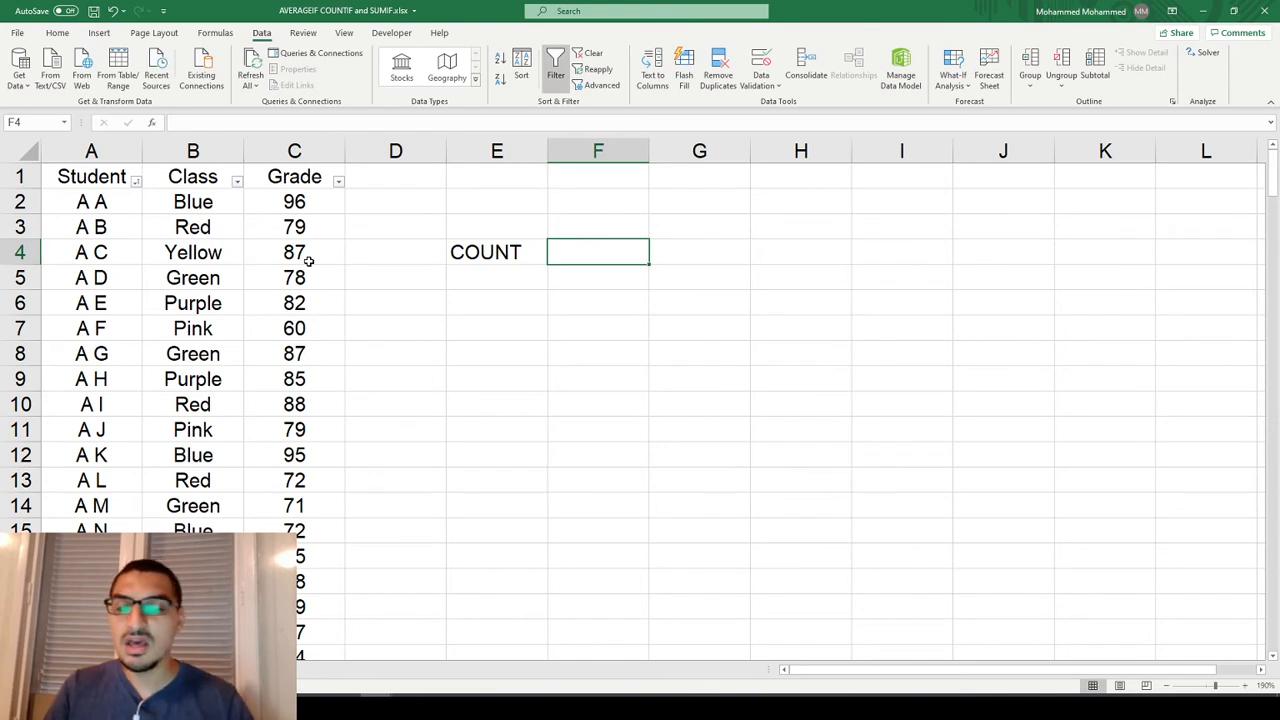
Begin a count formula in E6, review the descriptions of COUNT, COUNTA and COUNTBLANK, and choose the COUNTIF function.
key(Down)
key(Down)
key(Left)
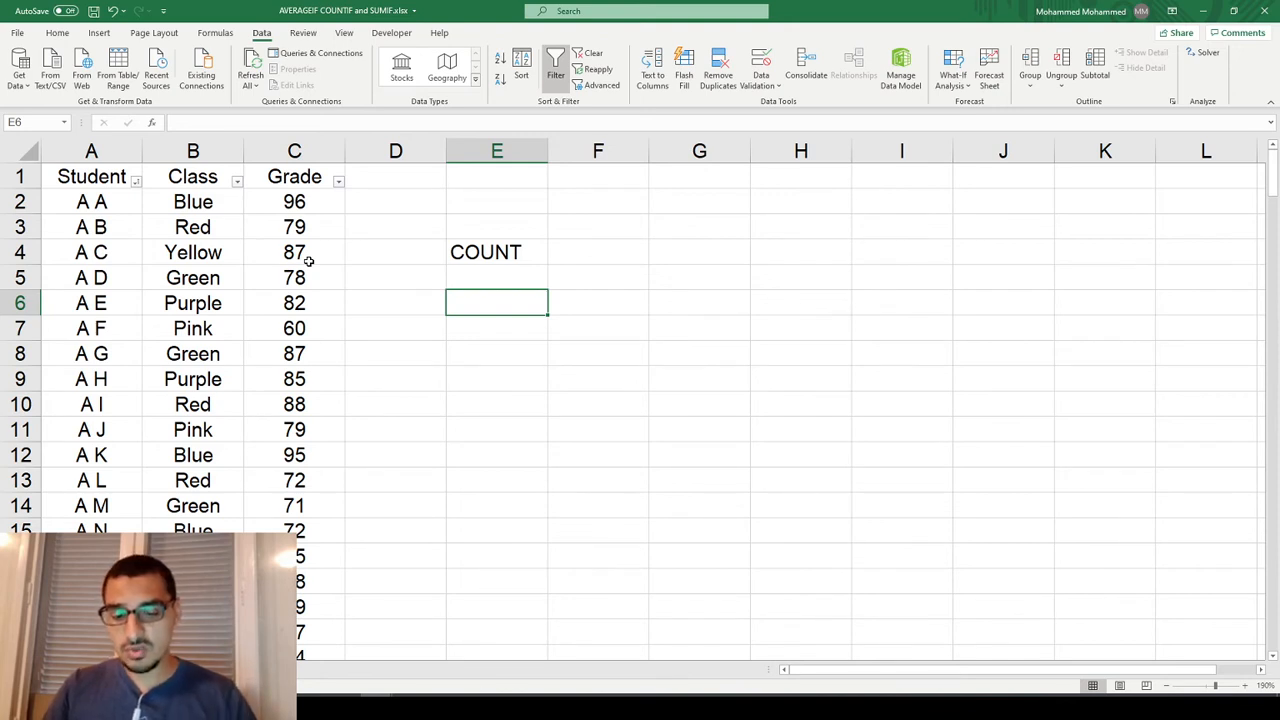
text(=count)
key(Tab)
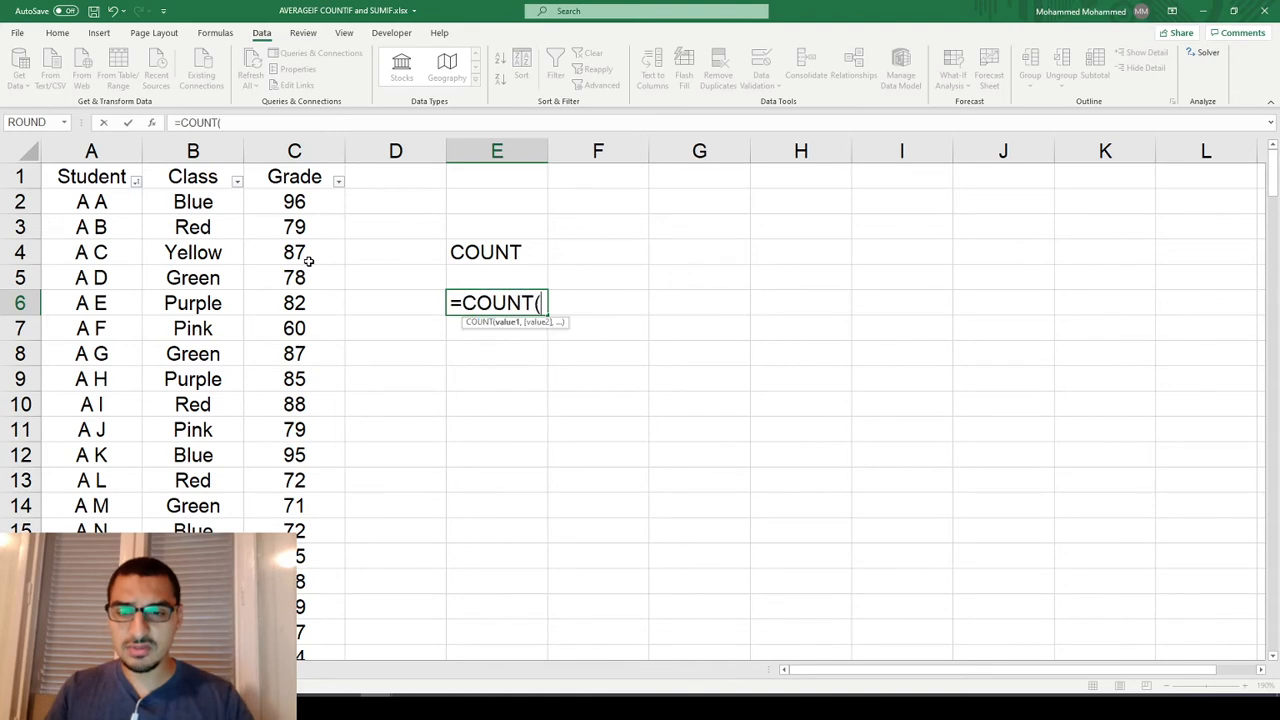
key(BackSpace)
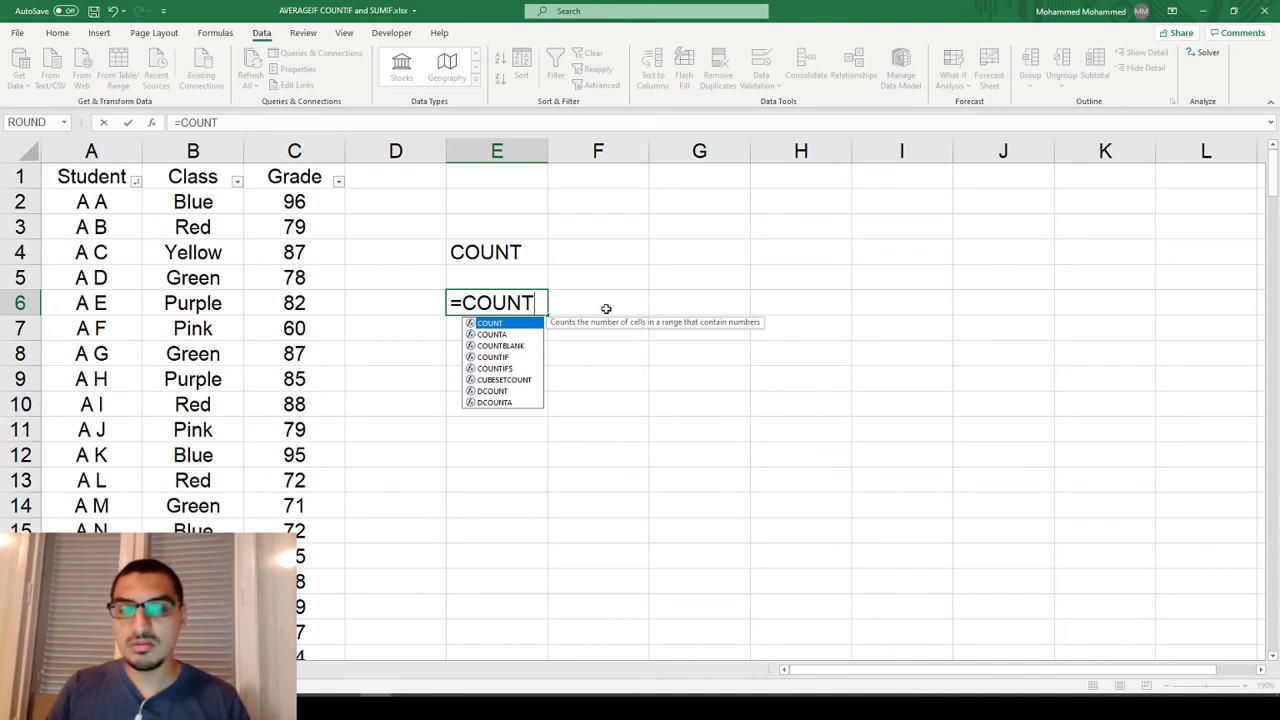
key(Down)
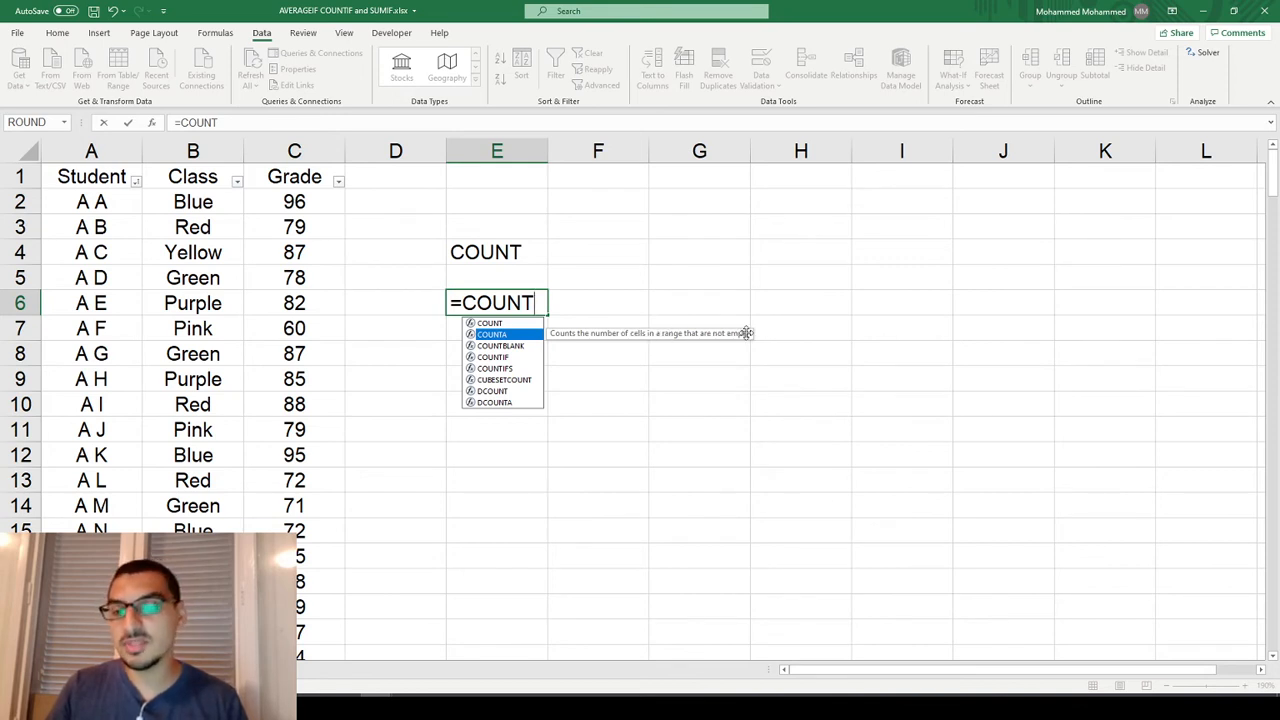
key(Down)
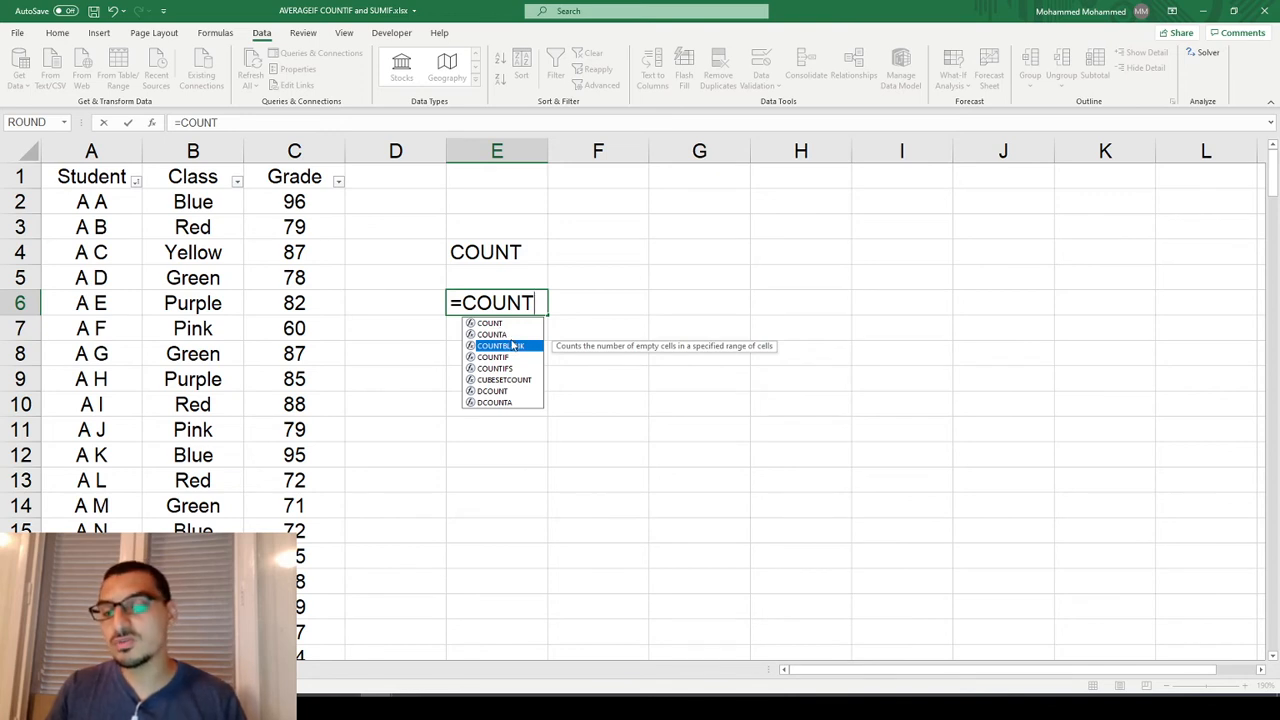
key(Down)
key(Tab)
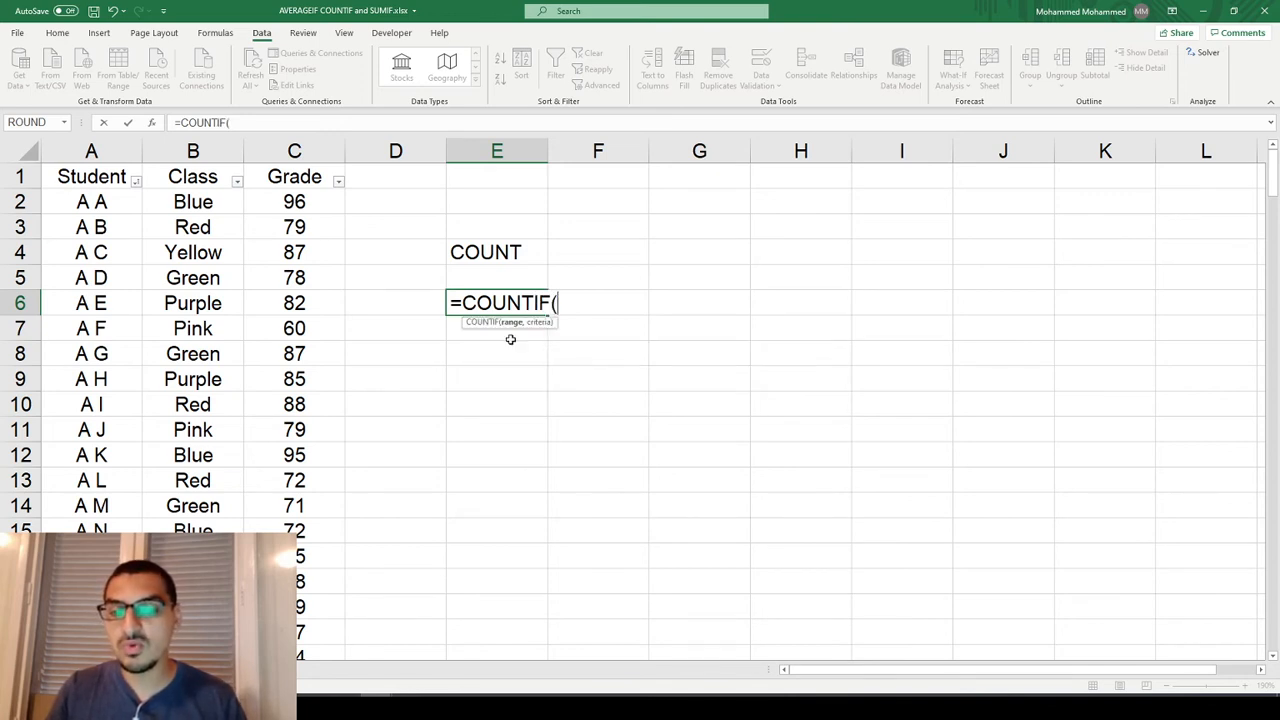
key(BackSpace)
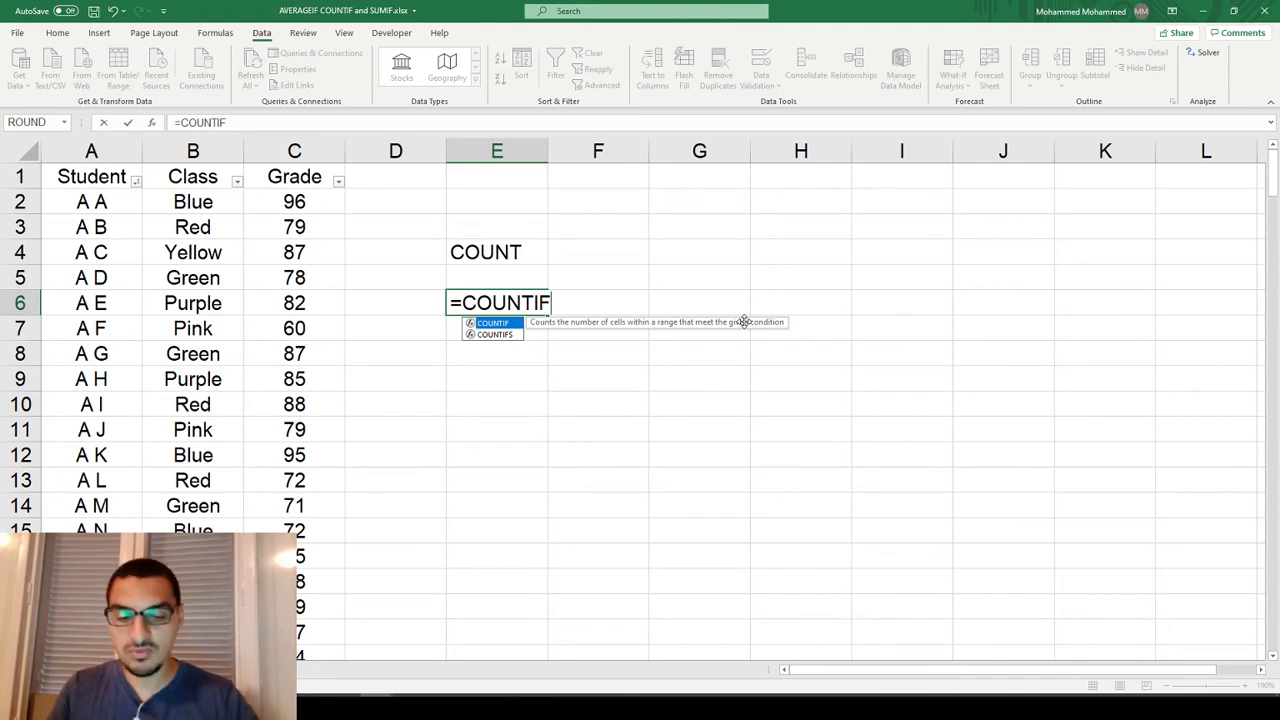
Complete the formula in E6 as =COUNTIF(B2:B79,"Blue") to count the students in the Blue class.
text(()
key(Left)
key(Left)
key(Left)
key(Up)
key(Up)
key(Up)
key(Up)
key(Up)
key(Down)
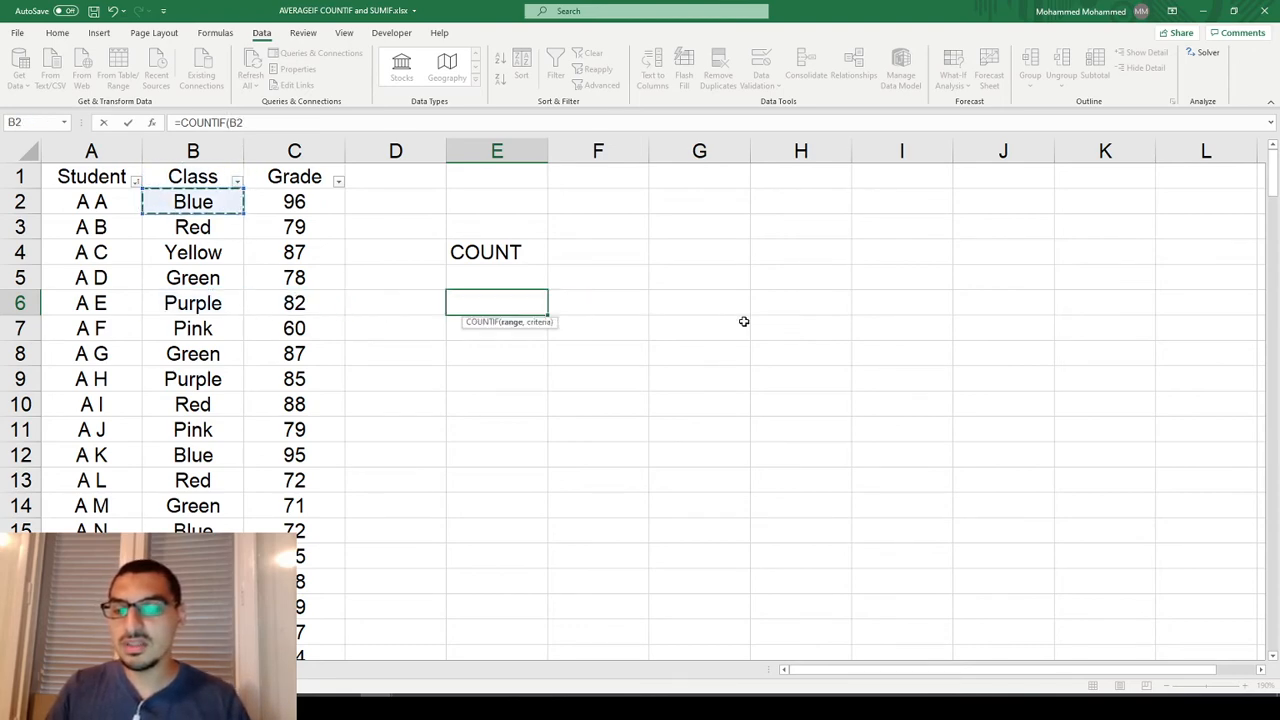
key(ctrl+shift+Down)
key(ctrl+BackSpace)
text(,"B)
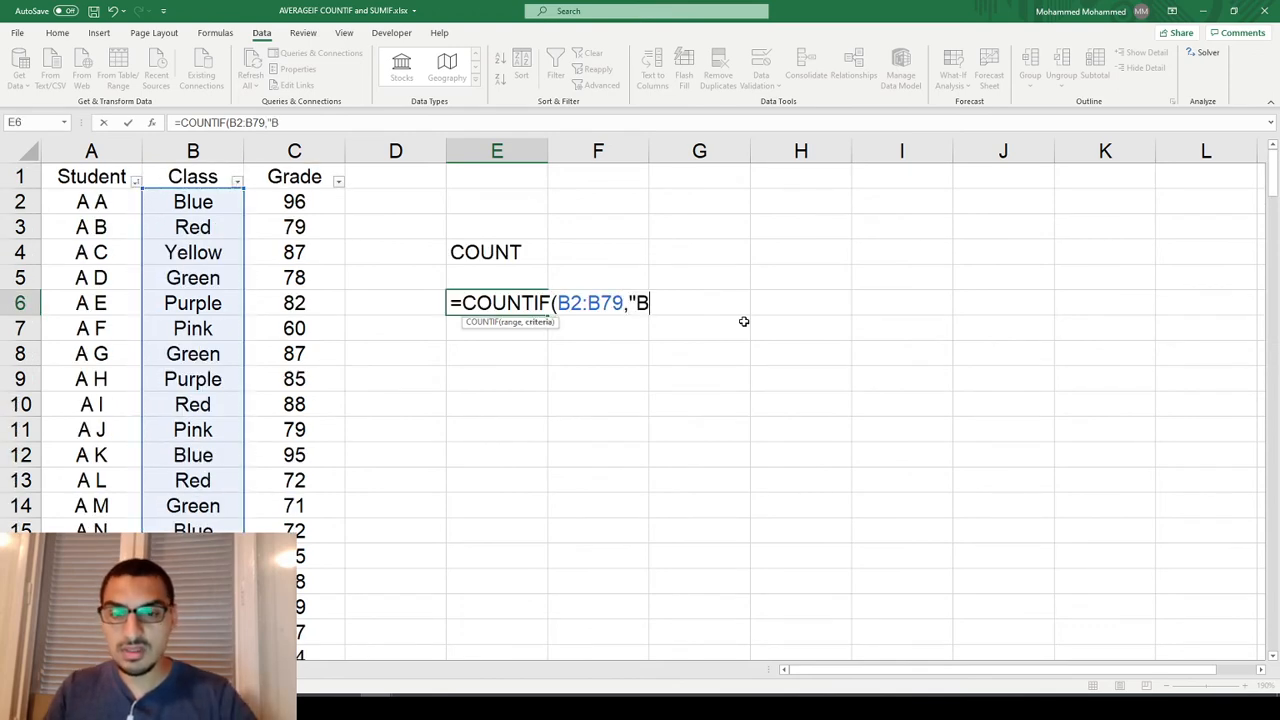
text(lue"))
key(Return)
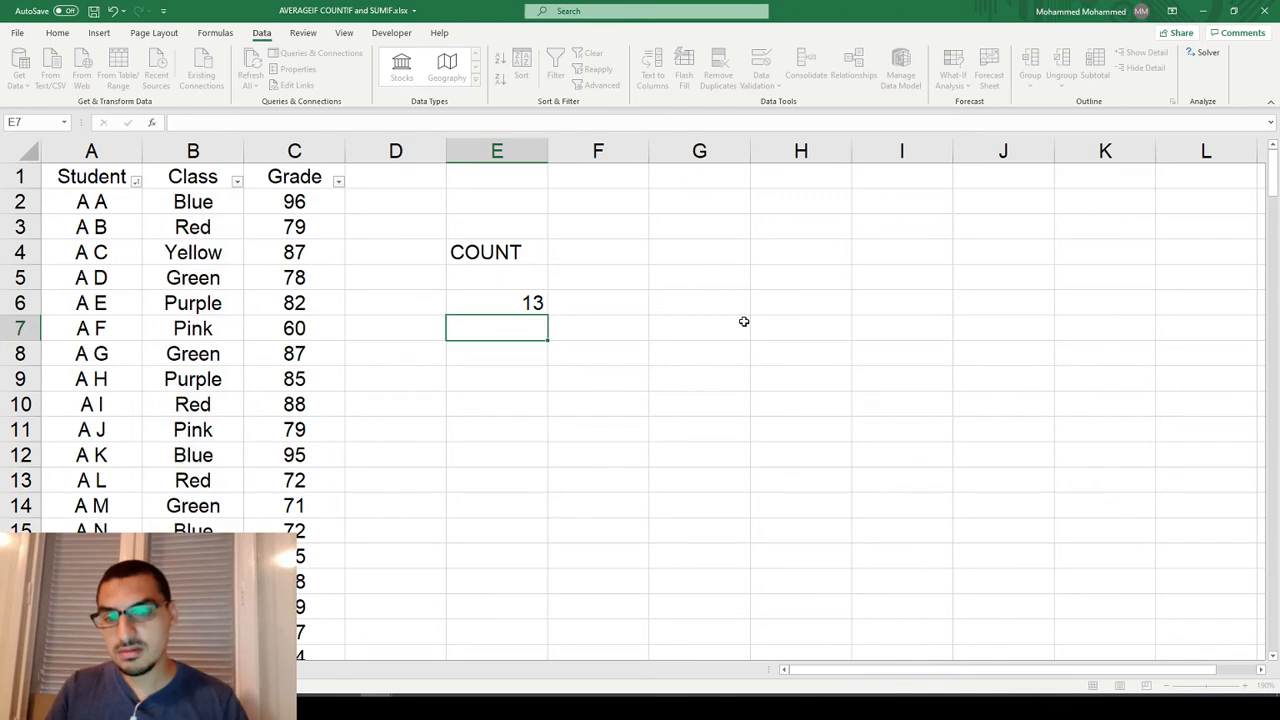
key(Up)
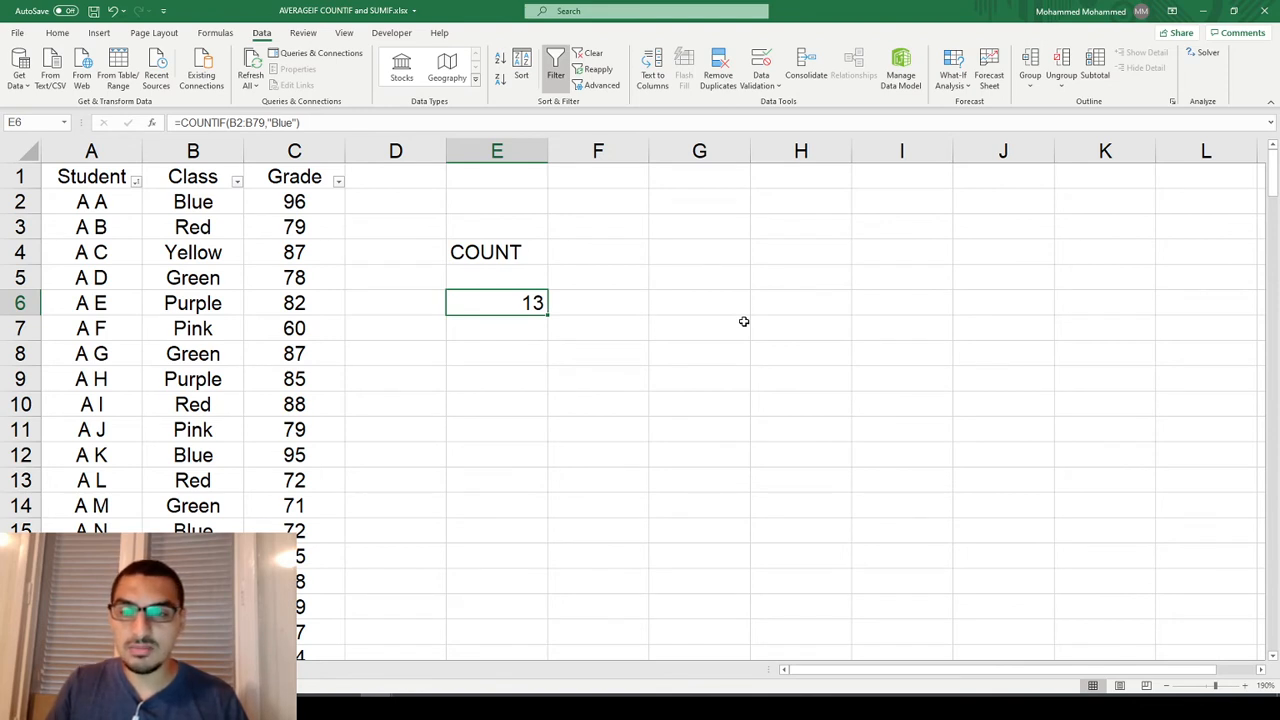
Change the first student's class in B2 to Red to test the count formula.
key(Left)
key(Left)
key(Up)
key(Up)
key(Up)
key(Left)
key(Up)
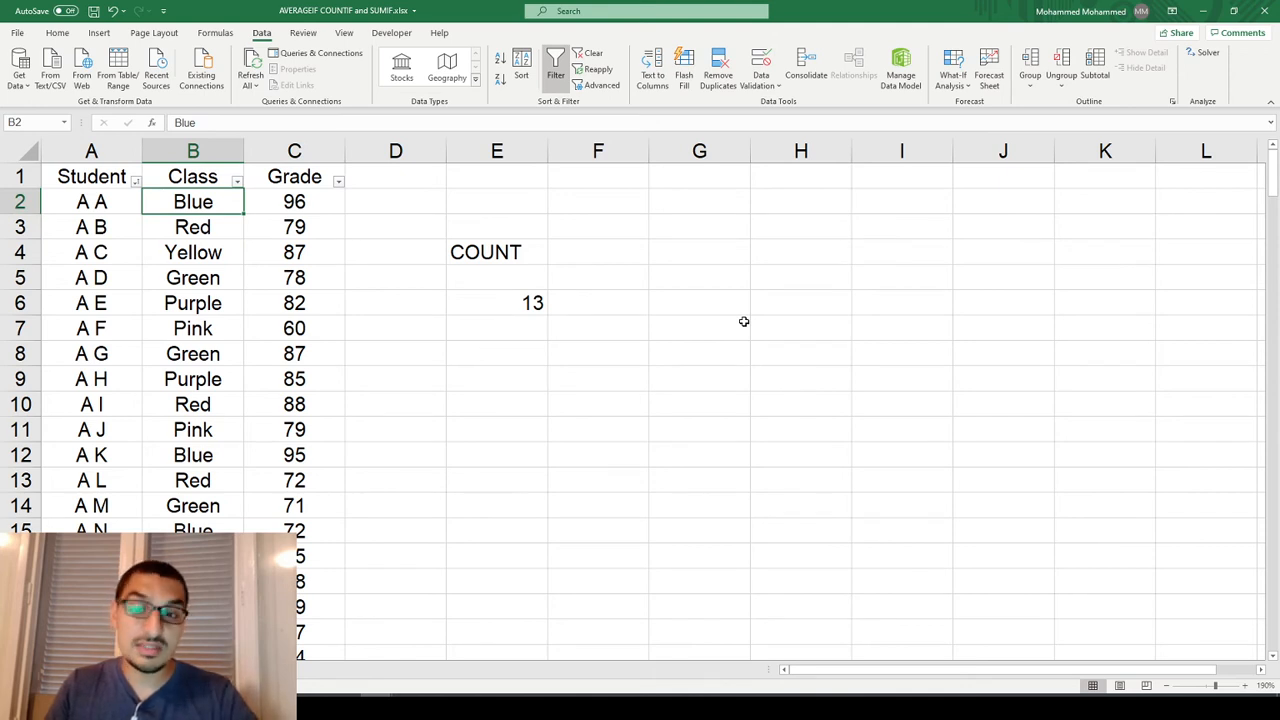
text(Red)
key(Return)
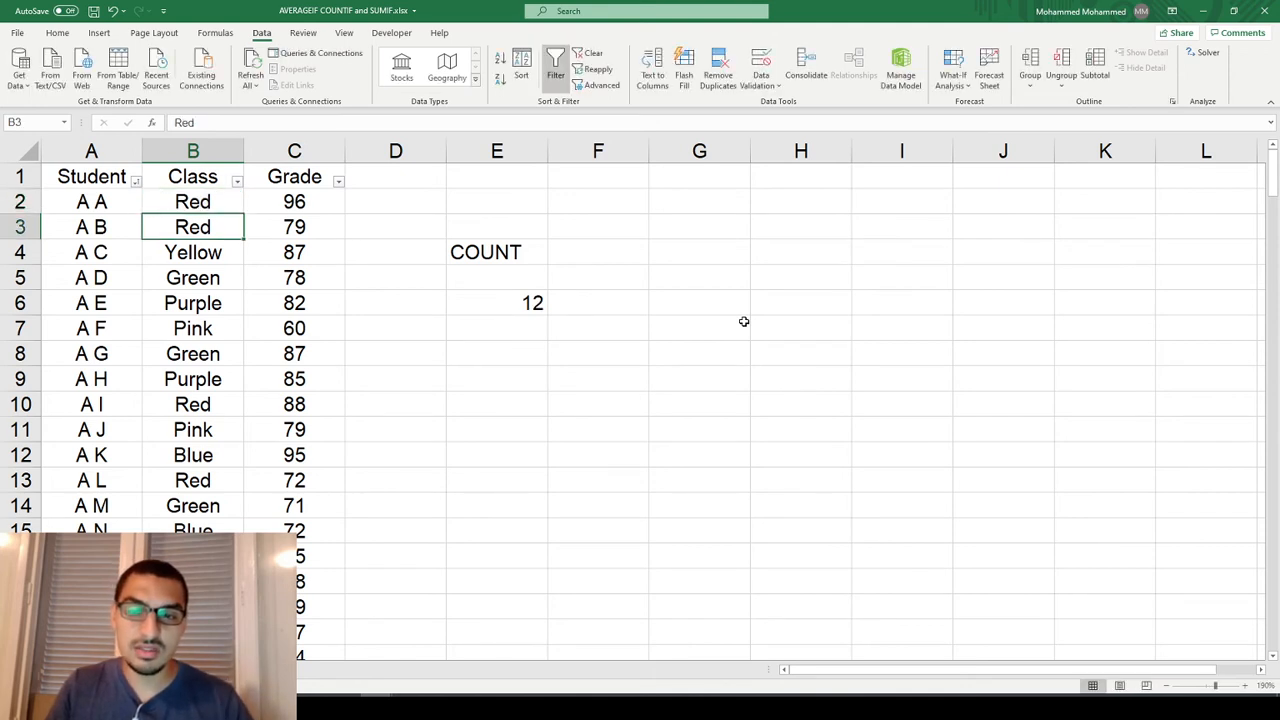
Copy the COUNTIF formula text from E6 into E7, keeping the range B2:B79.
key(Right)
key(Down)
key(Down)
key(Right)
key(Right)
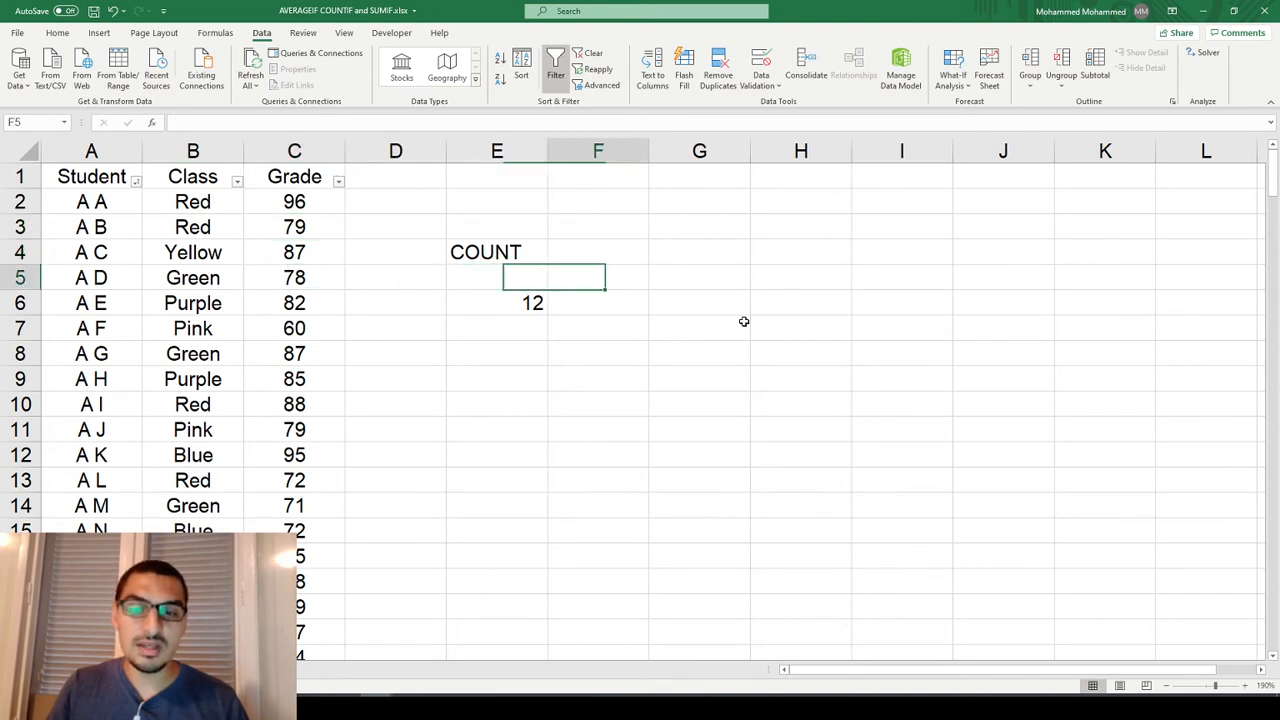
key(Right)
key(Down)
key(Left)
key(F2)
key(shift+Home)
key(ctrl+x)
key(Escape)
key(Down)
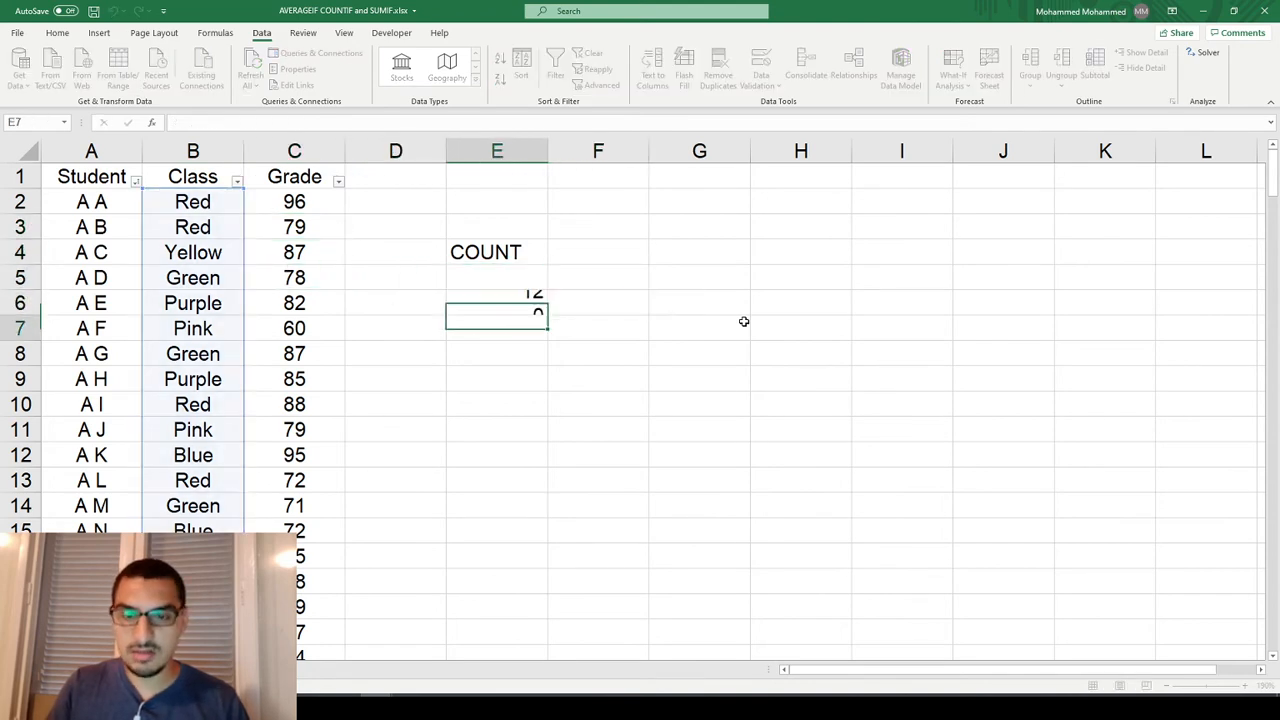
key(F2)
key(ctrl+v)
Change the criterion of the COUNTIF formula in E7 to "Red".
key(Left)
key(Left)
key(shift+Left)
key(shift+Left)
key(shift+Left)
key(shift+Left)
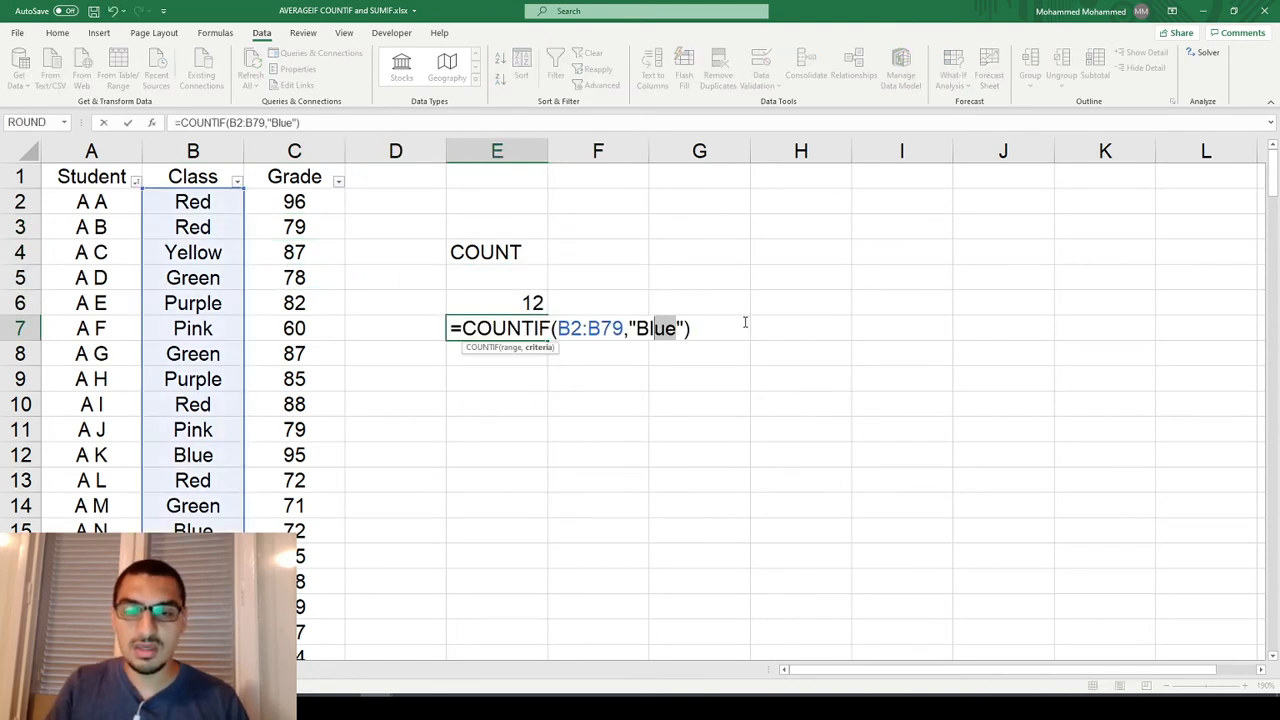
text(Rd)
key(BackSpace)
text(ed)
key(Return)
key(Up)
key(Up)
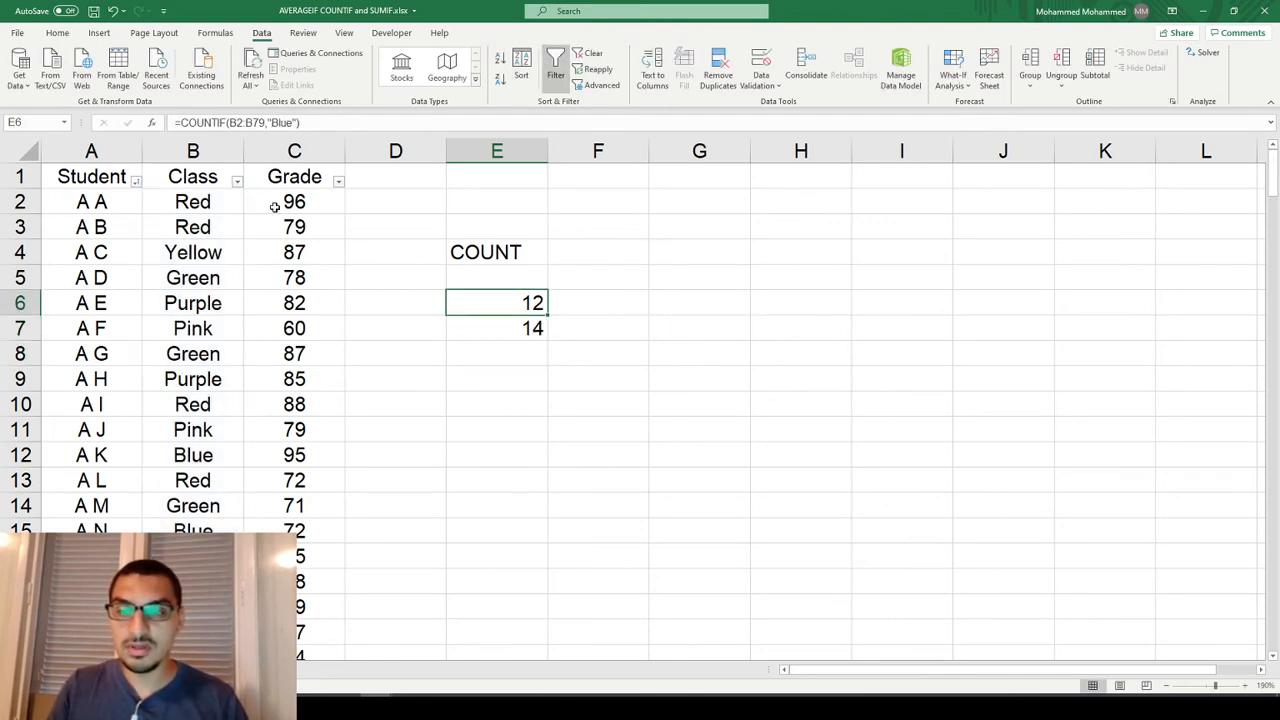
Set the first student's class in B2 back to Blue.
click(189, 196)
text(Blue)
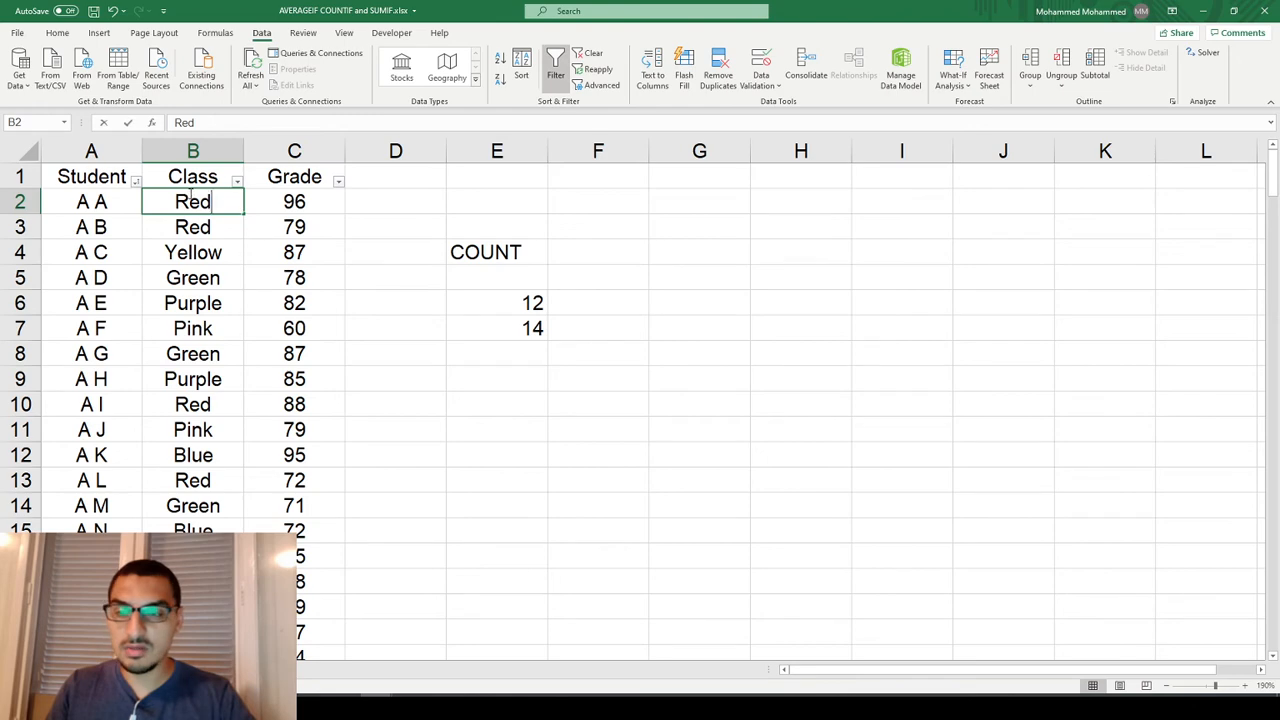
scroll(189, 196, down, 1)
scroll(189, 196, up, 1)
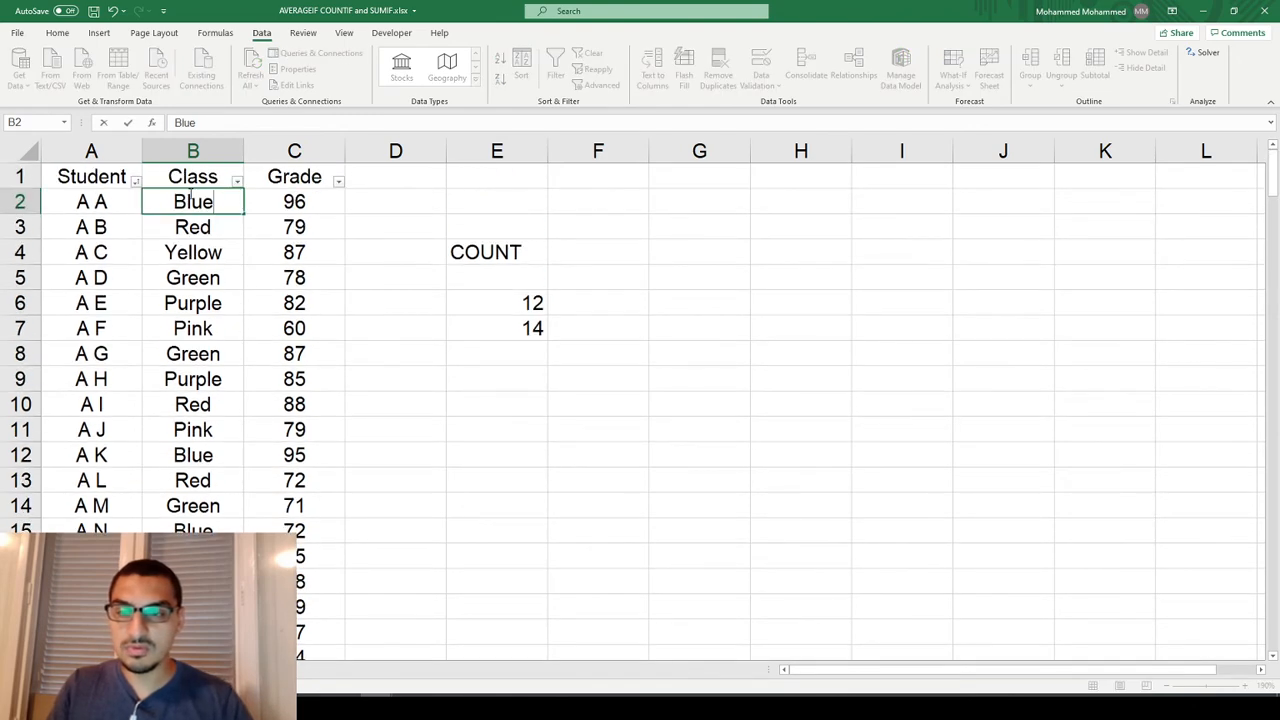
key(Return)
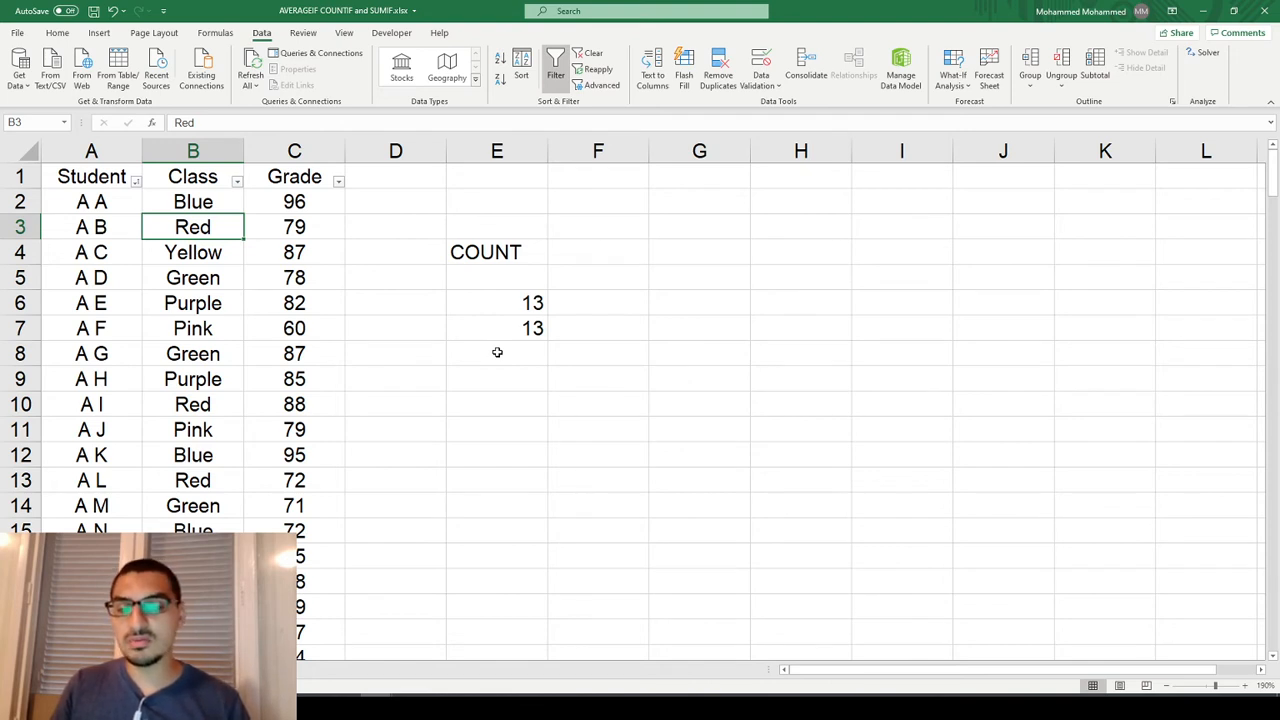
Enter the heading "Average grade for Purple class students" in E9.
key(Down)
key(Down)
key(Down)
key(Right)
key(Right)
key(Down)
key(Down)
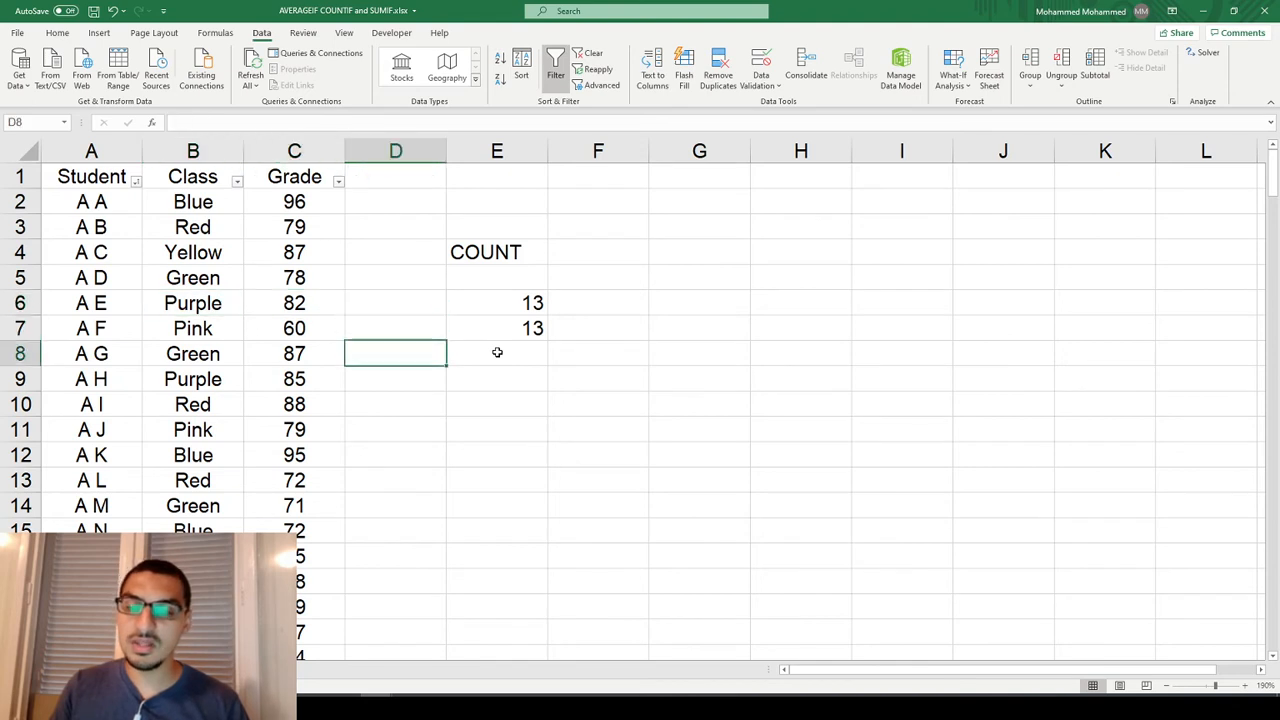
key(Down)
key(Right)
text(=)
key(BackSpace)
text(A)
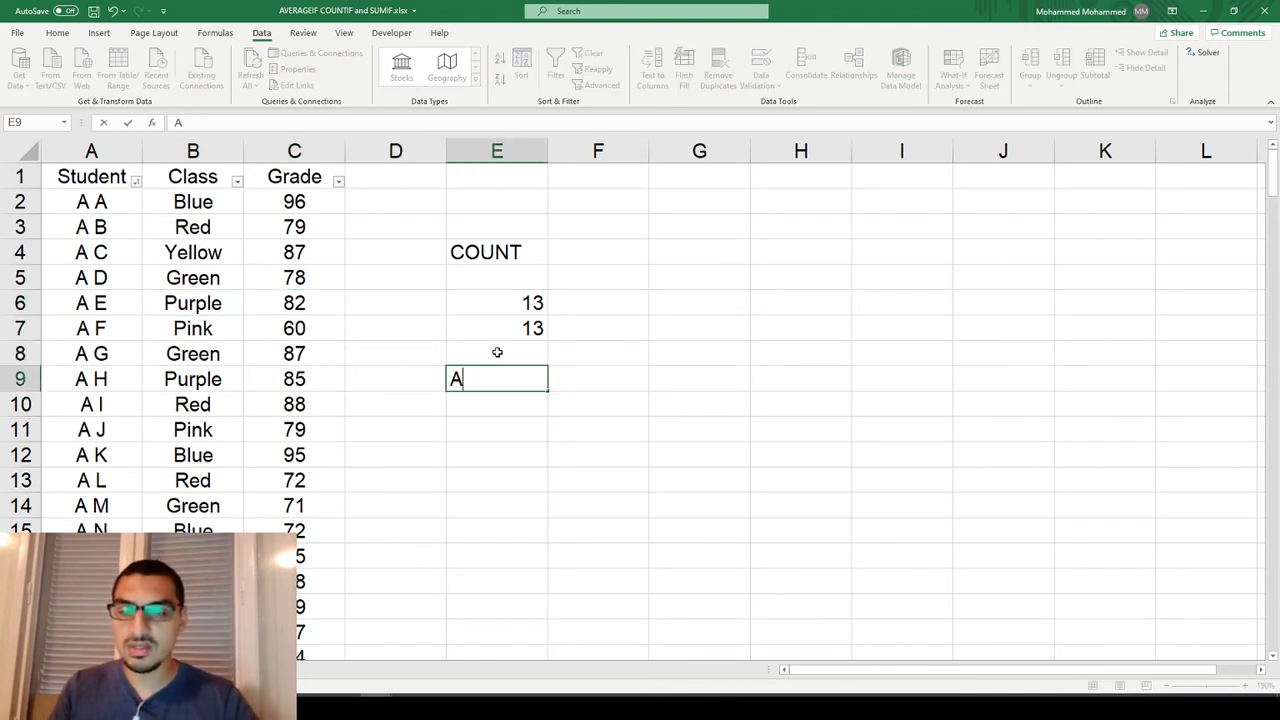
text(verage grade for Bu)
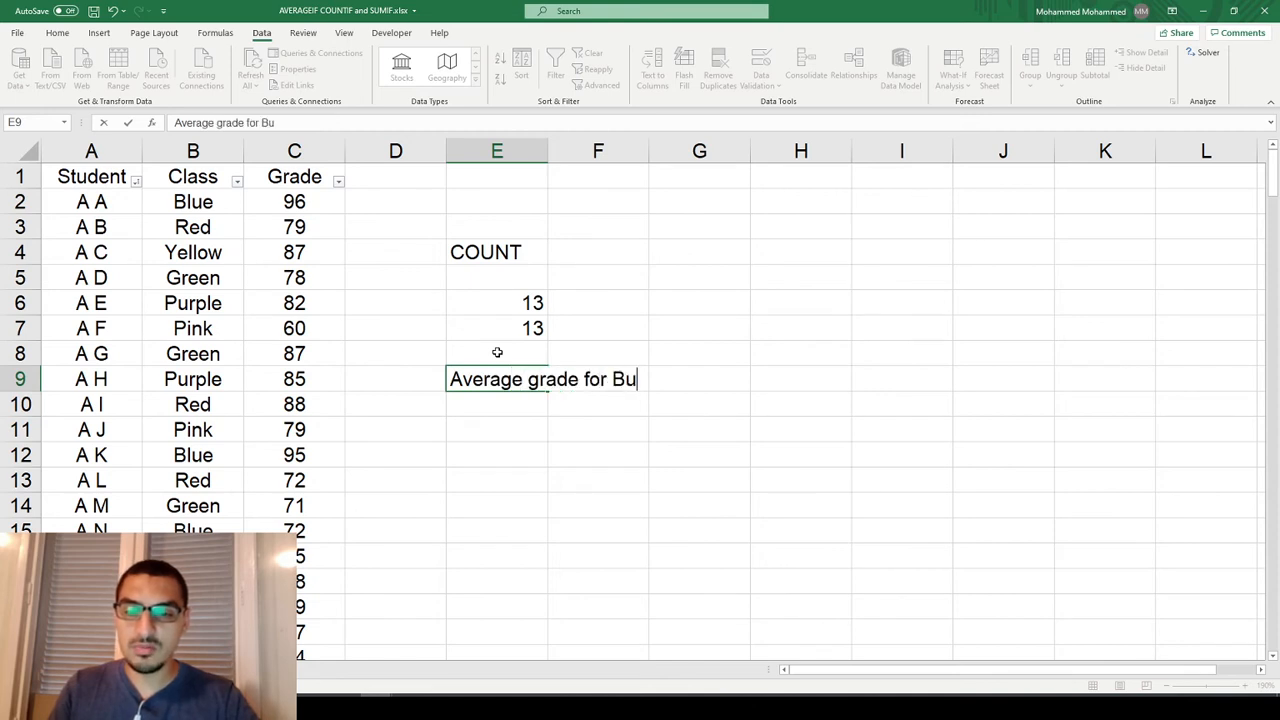
key(BackSpace)
text(lue calss)
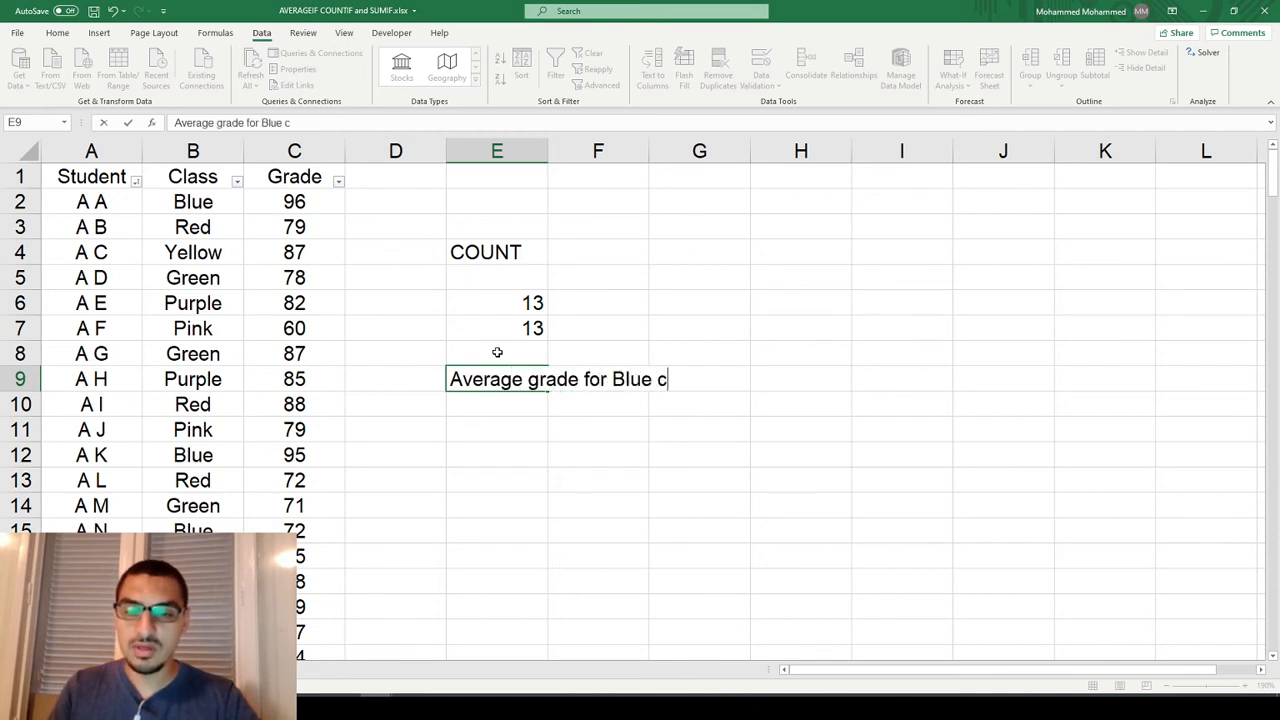
key(BackSpace)
key(BackSpace)
key(BackSpace)
key(BackSpace)
key(BackSpace)
key(BackSpace)
key(BackSpace)
key(BackSpace)
key(BackSpace)
key(BackSpace)
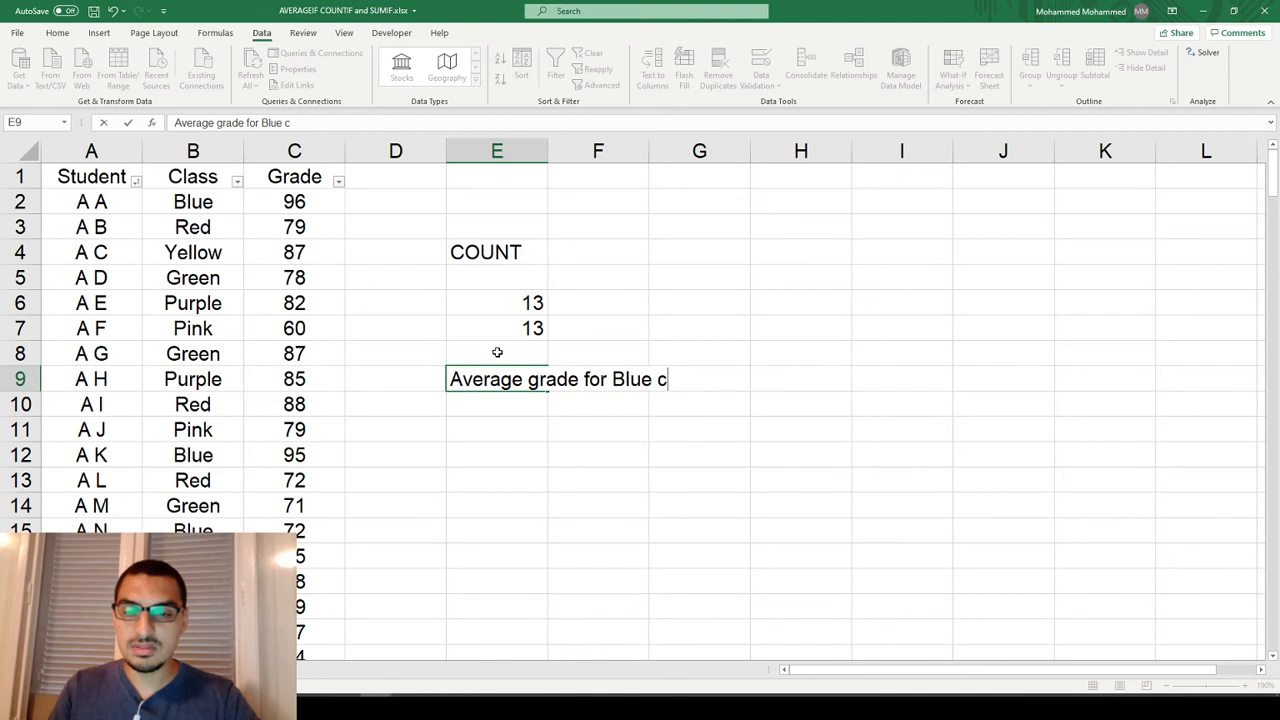
text(Pur)
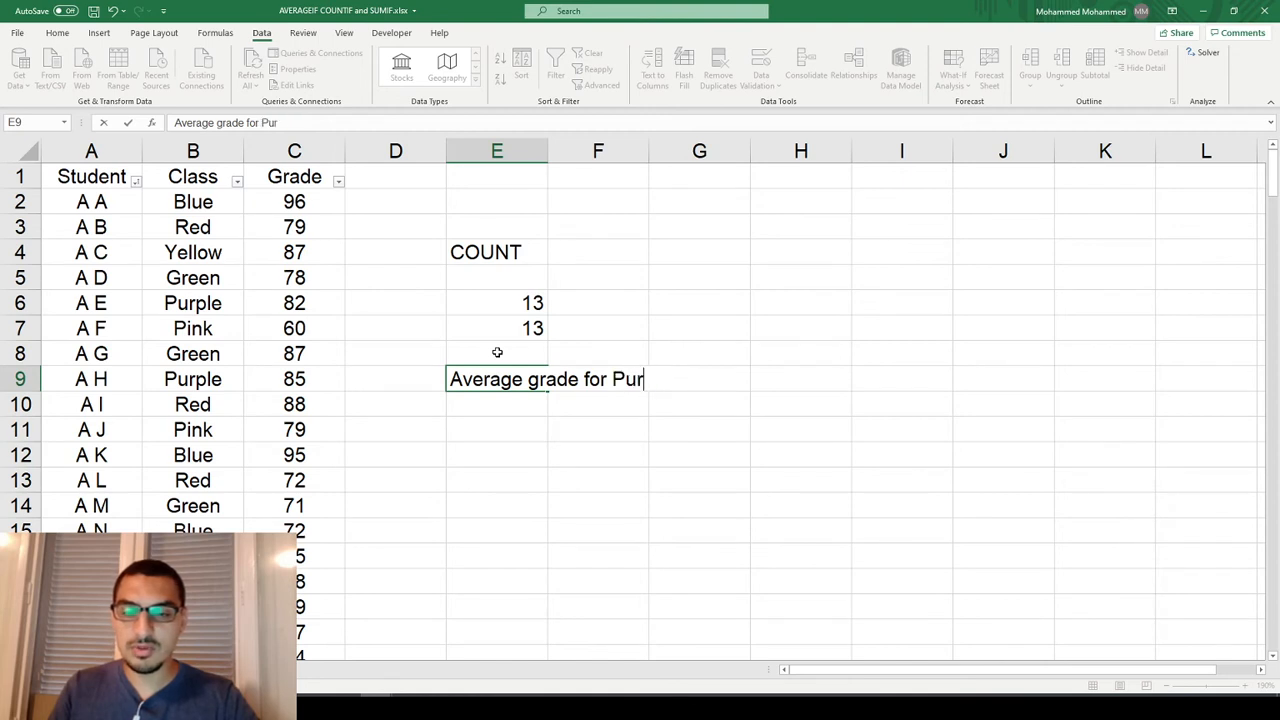
text(ple class tu)
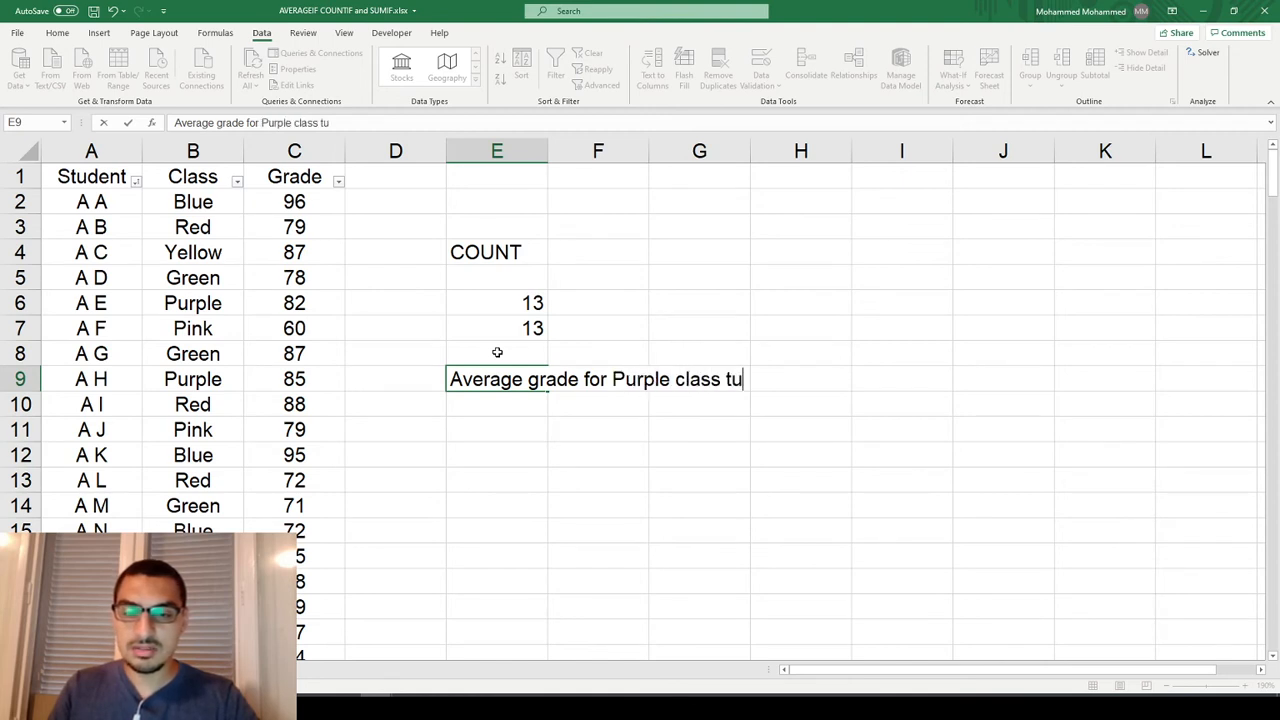
key(BackSpace)
key(BackSpace)
text(students)
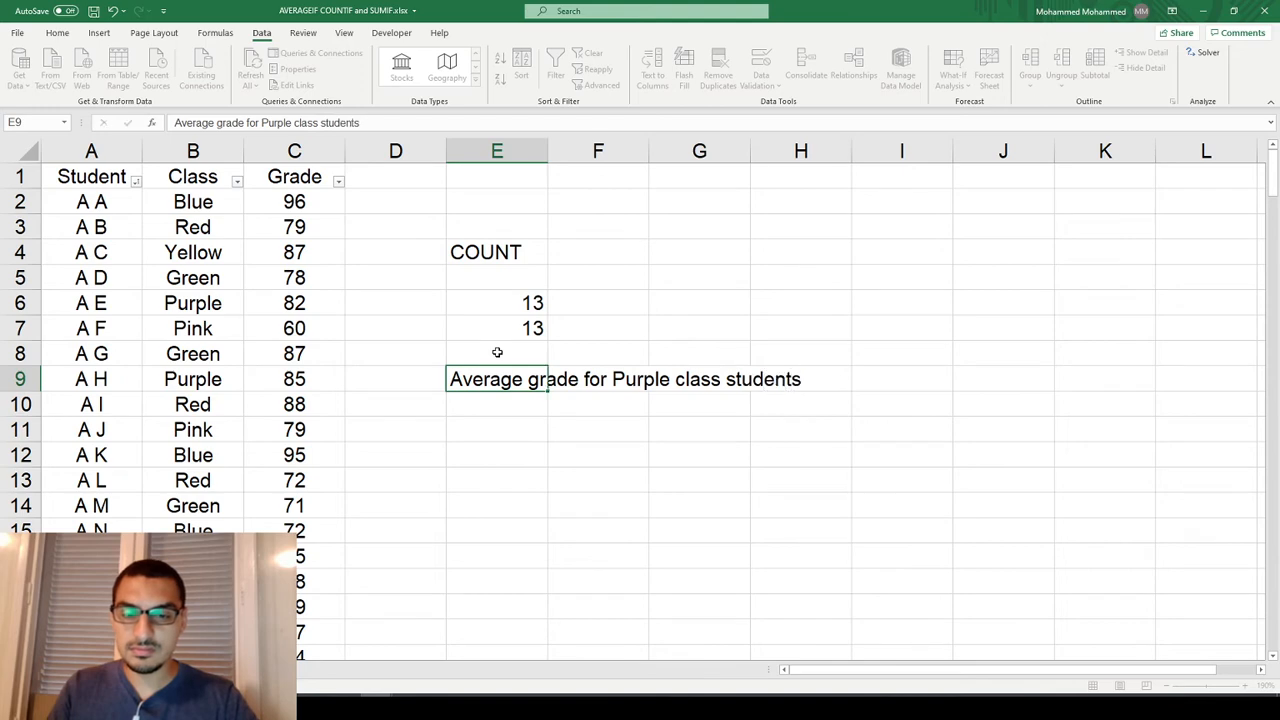
key(Return)
key(Return)
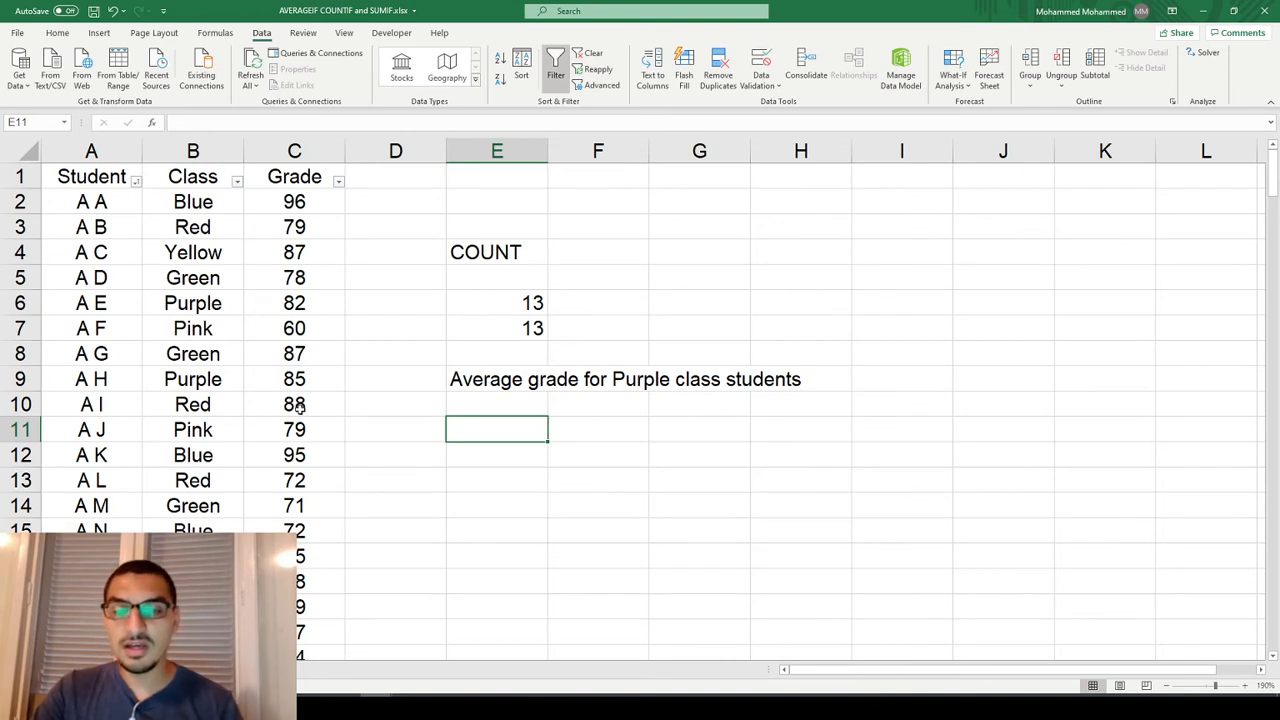
Examine the range and criteria arguments of the COUNTIF formula in E7, leaving the formula as it is.
key(Up)
key(Up)
key(Up)
key(Down)
key(Down)
key(Down)
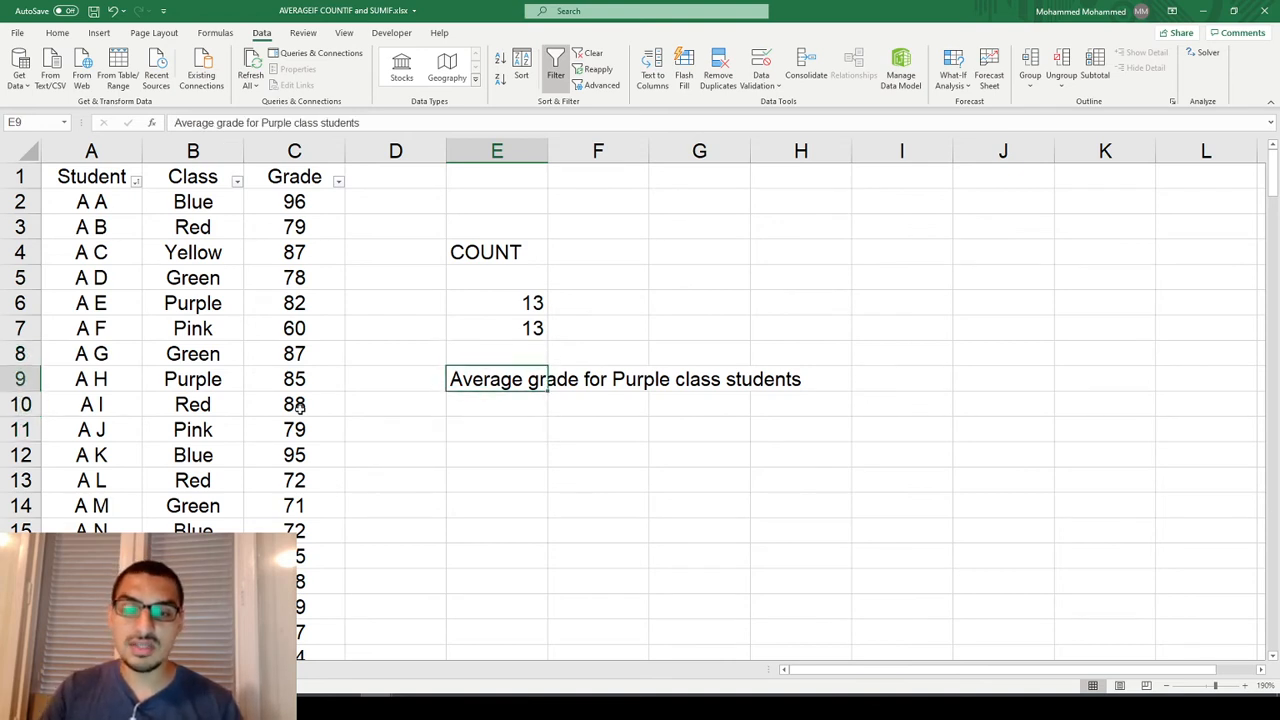
key(Up)
key(Up)
key(Up)
key(Up)
key(F2)
key(Left)
key(Left)
key(Left)
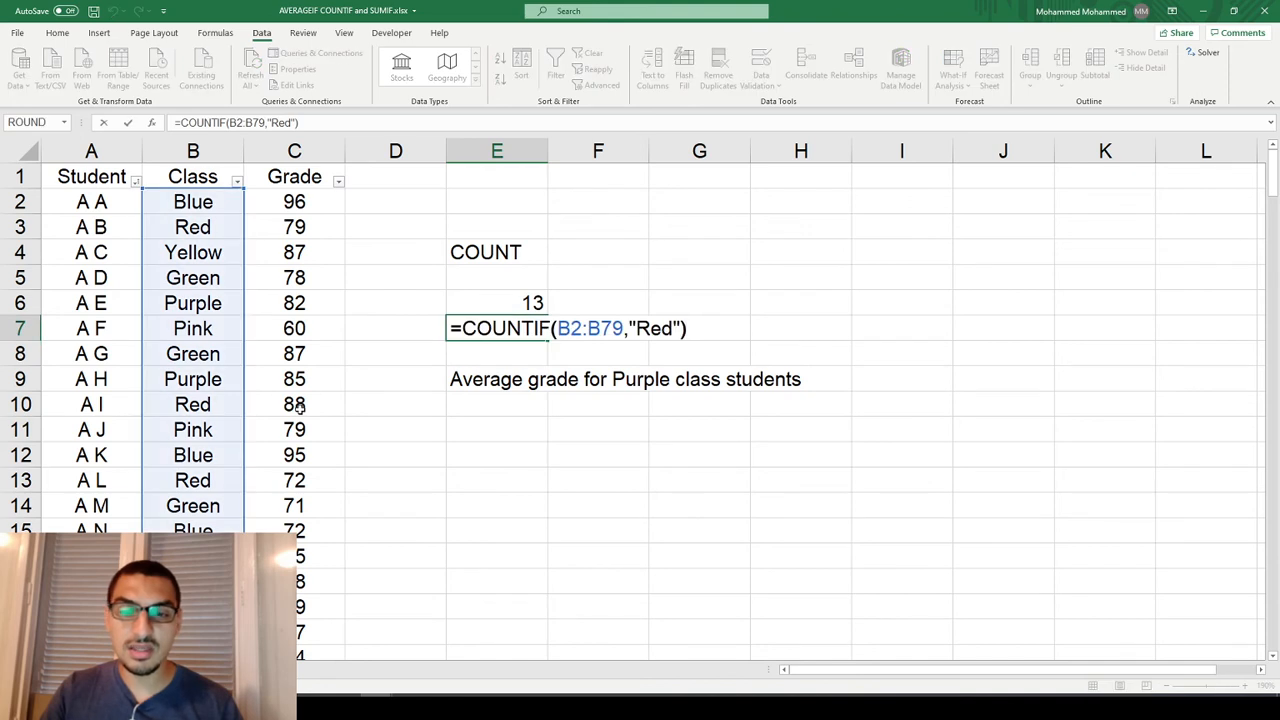
key(Left)
key(Left)
key(Left)
key(Left)
key(Left)
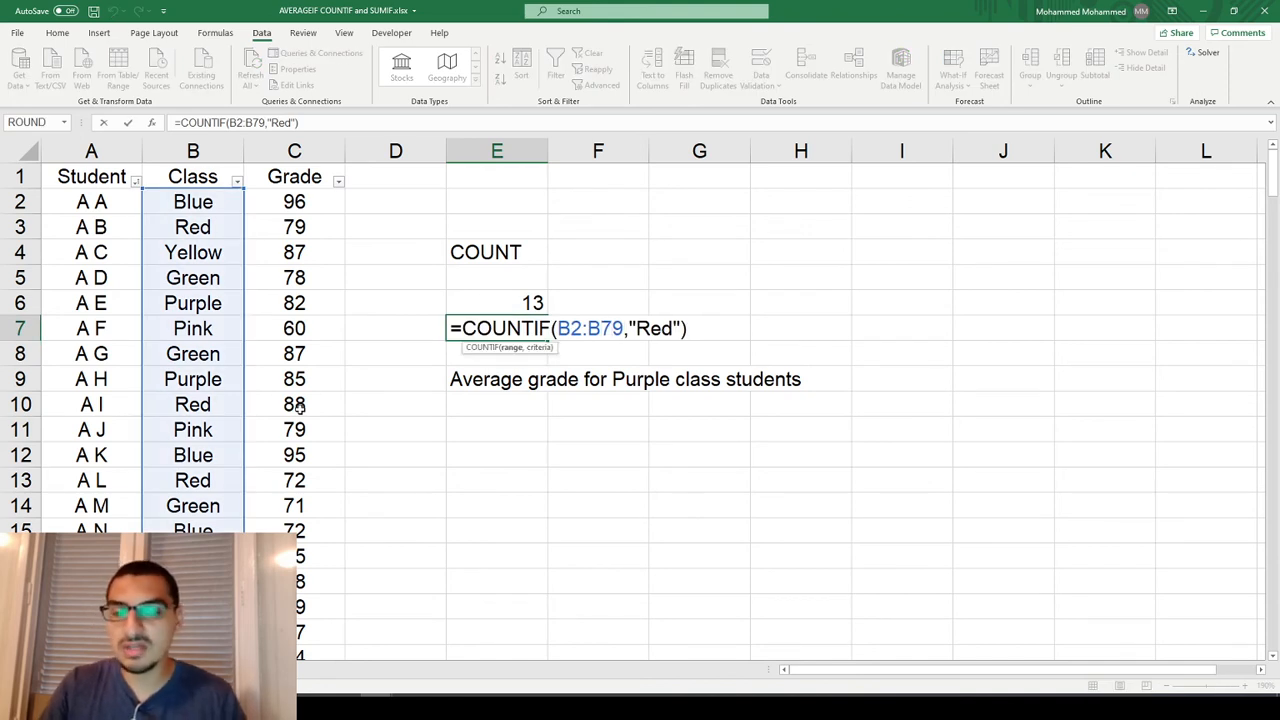
key(Escape)
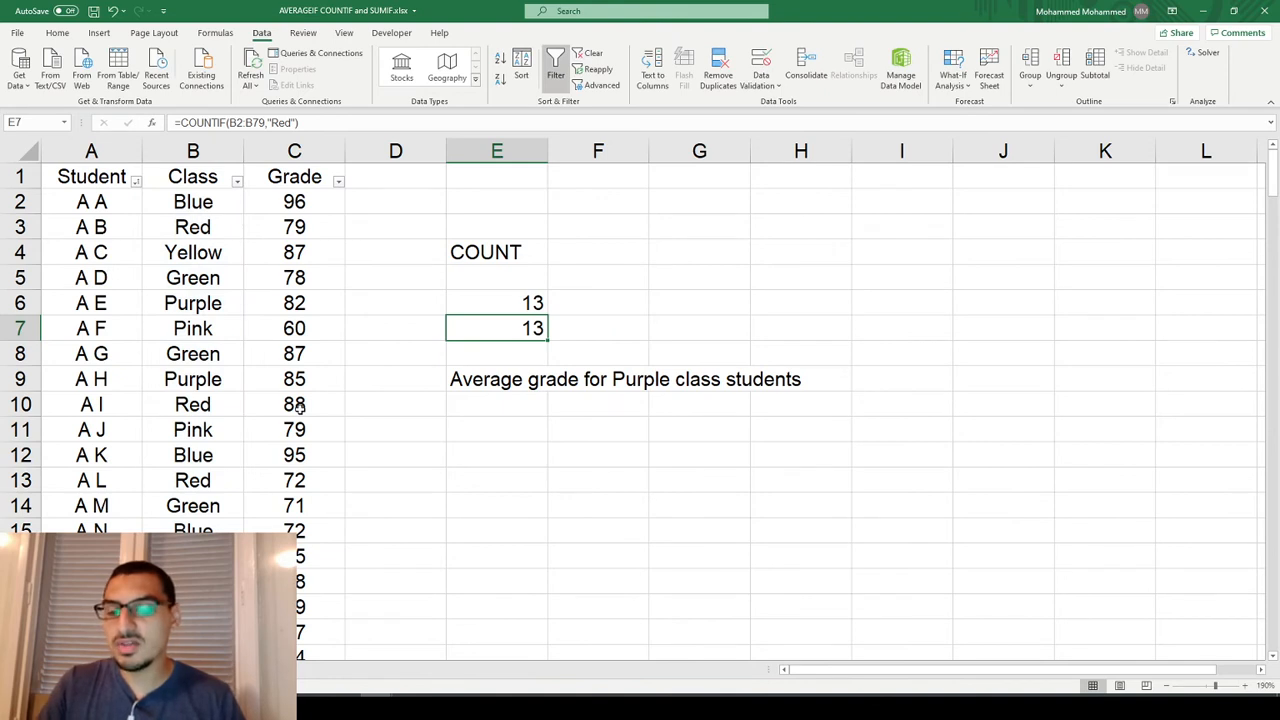
Review the Range, Criteria and Average_range arguments of AVERAGEIF from E11 in the function arguments dialog, closing it without entering a formula.
key(Down)
key(Down)
key(Down)
key(Down)
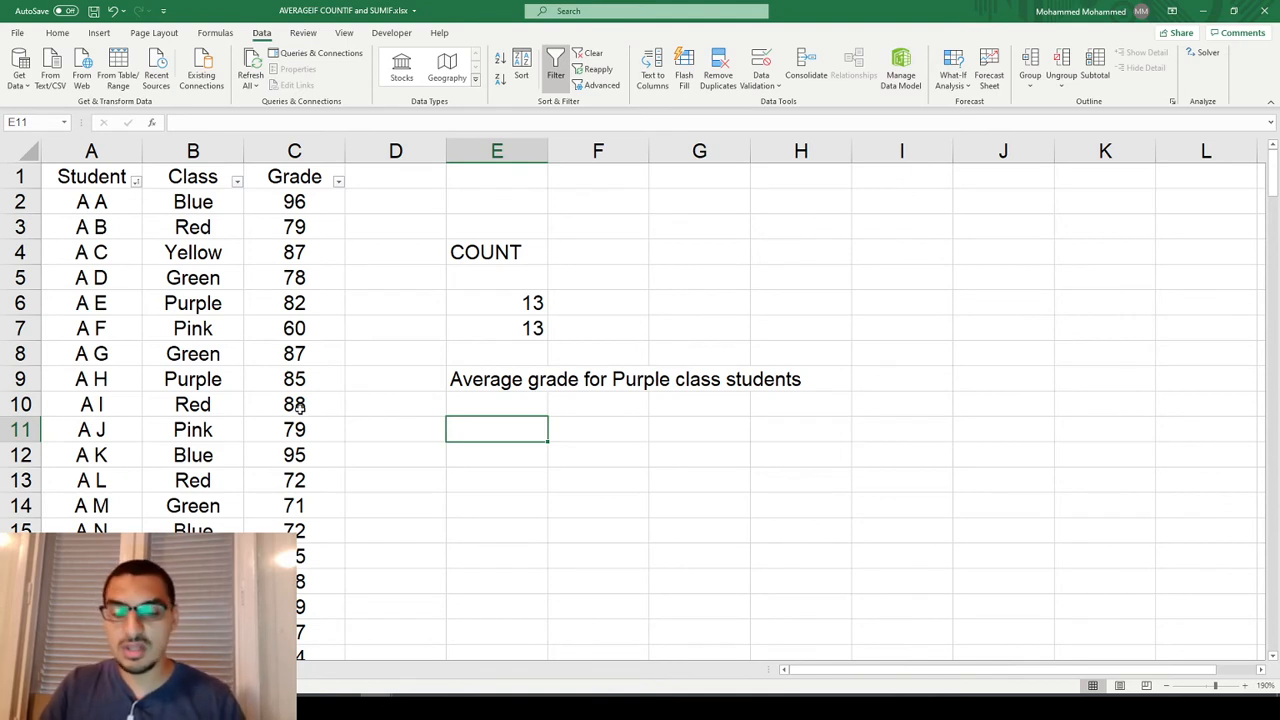
text(=)
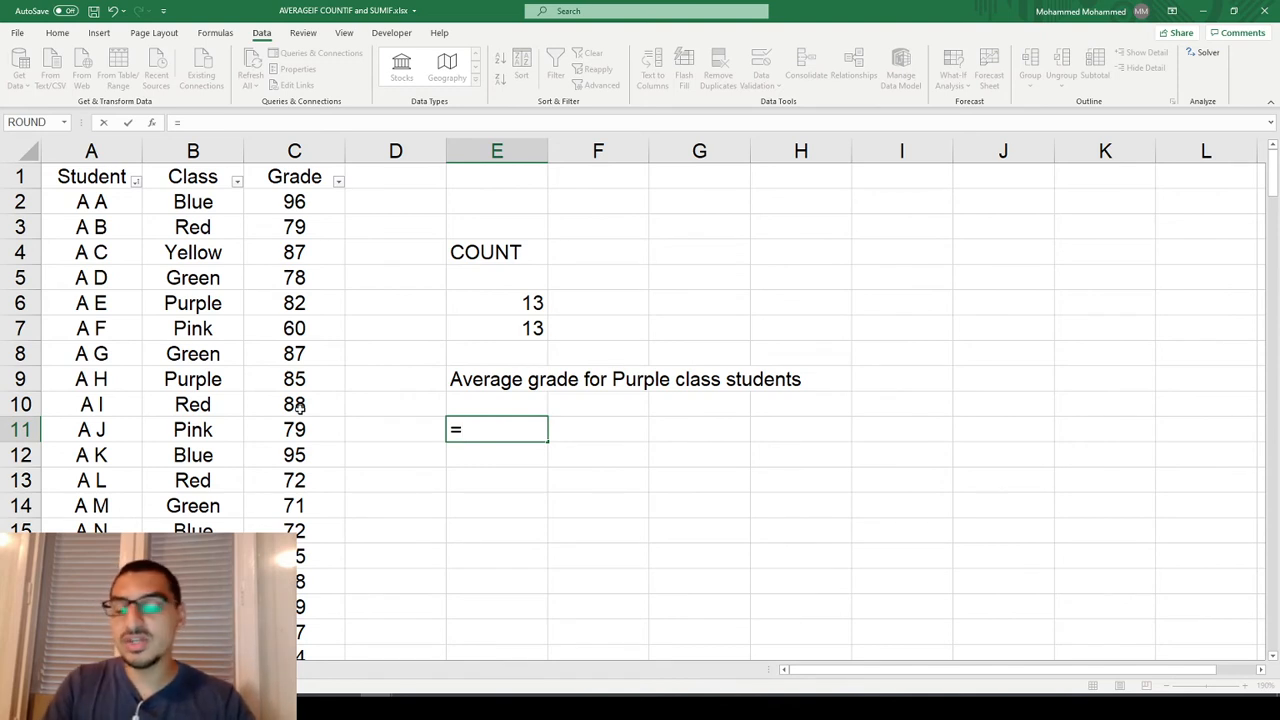
text(average)
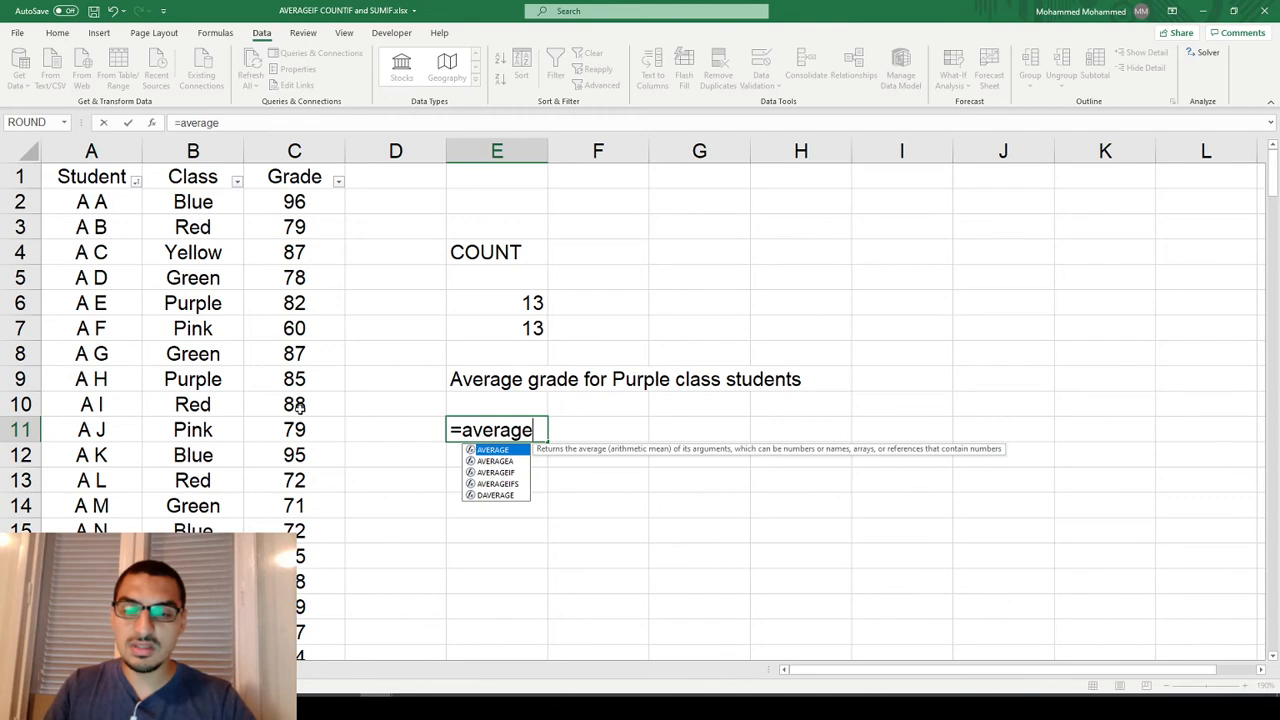
text(if)
key(Tab)
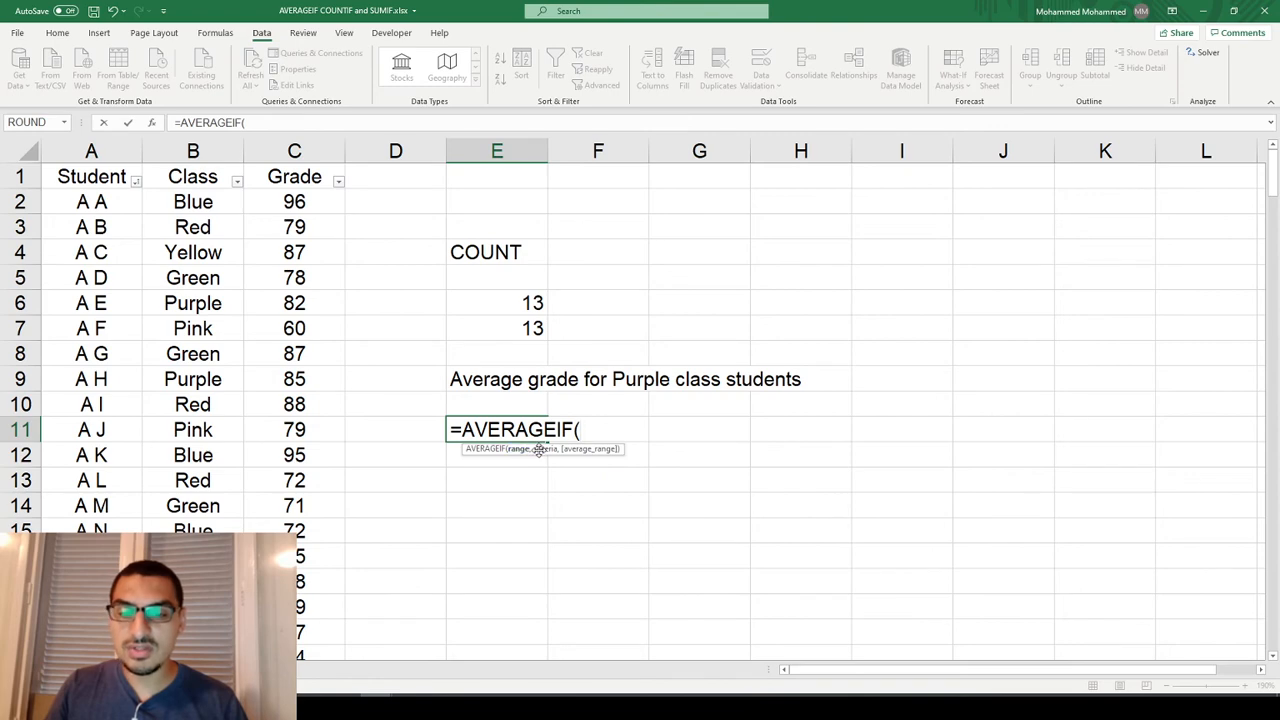
click(155, 123)
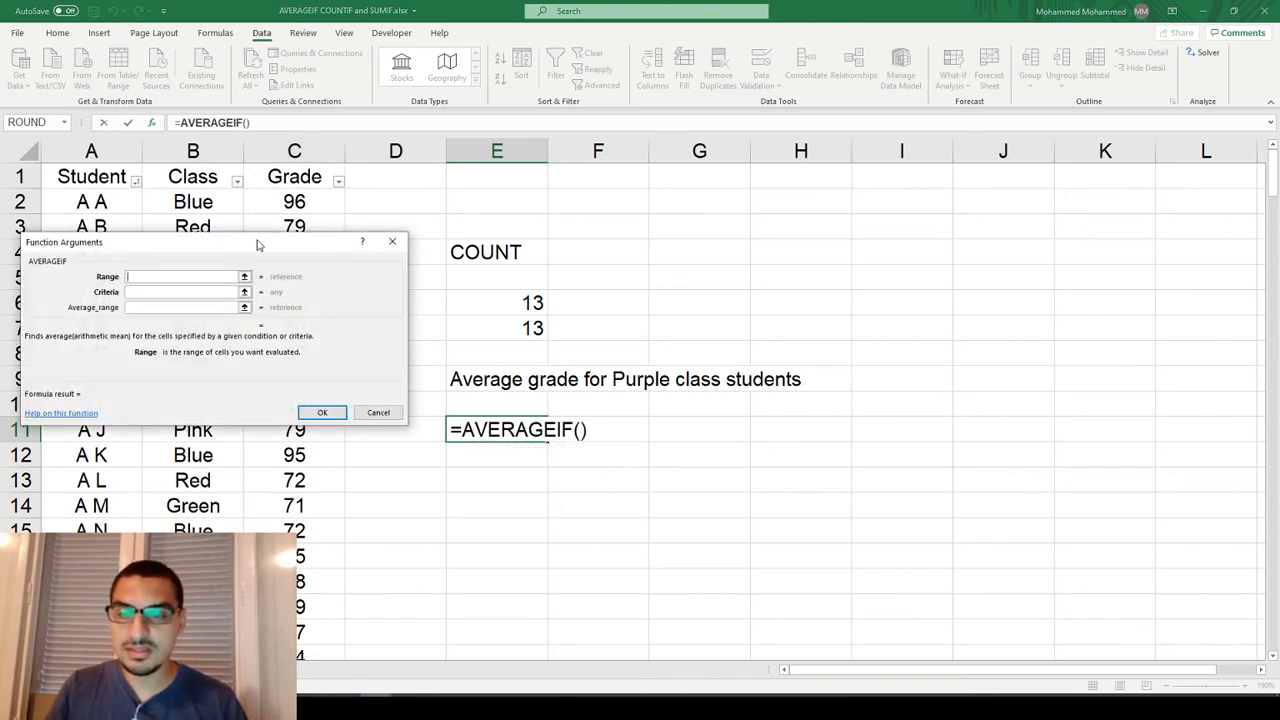
drag(261, 245, 667, 190)
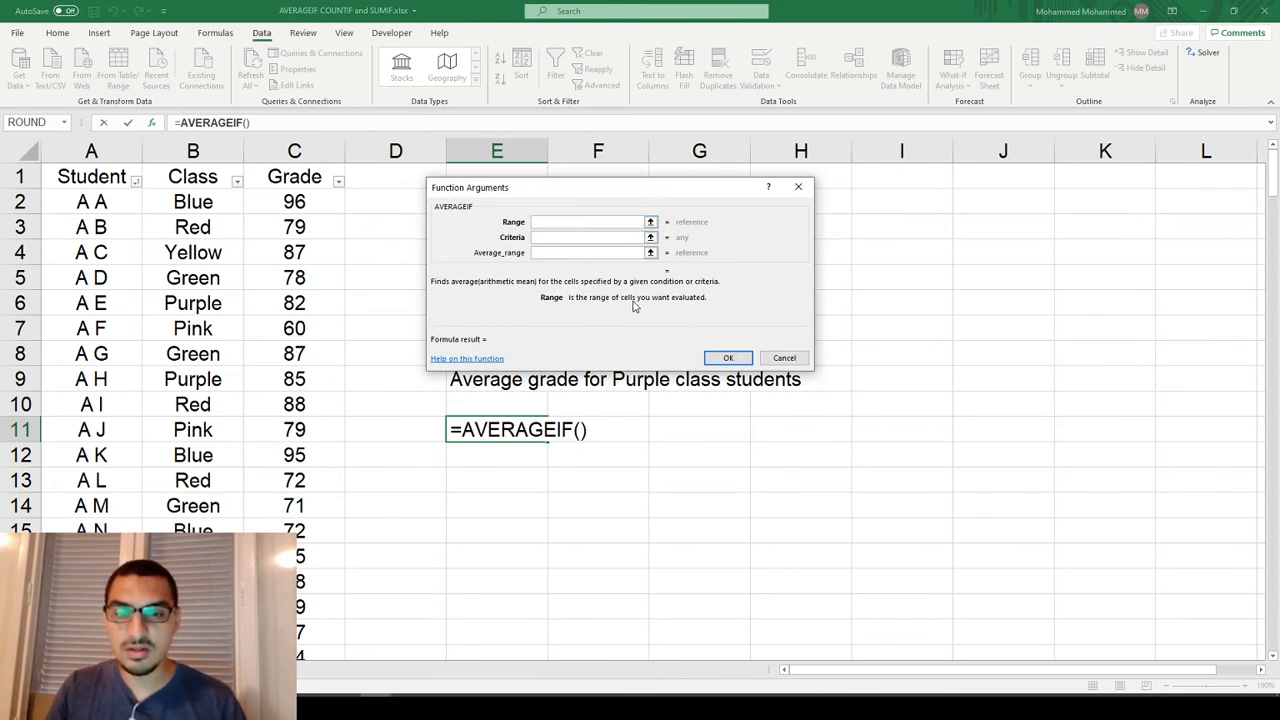
click(607, 236)
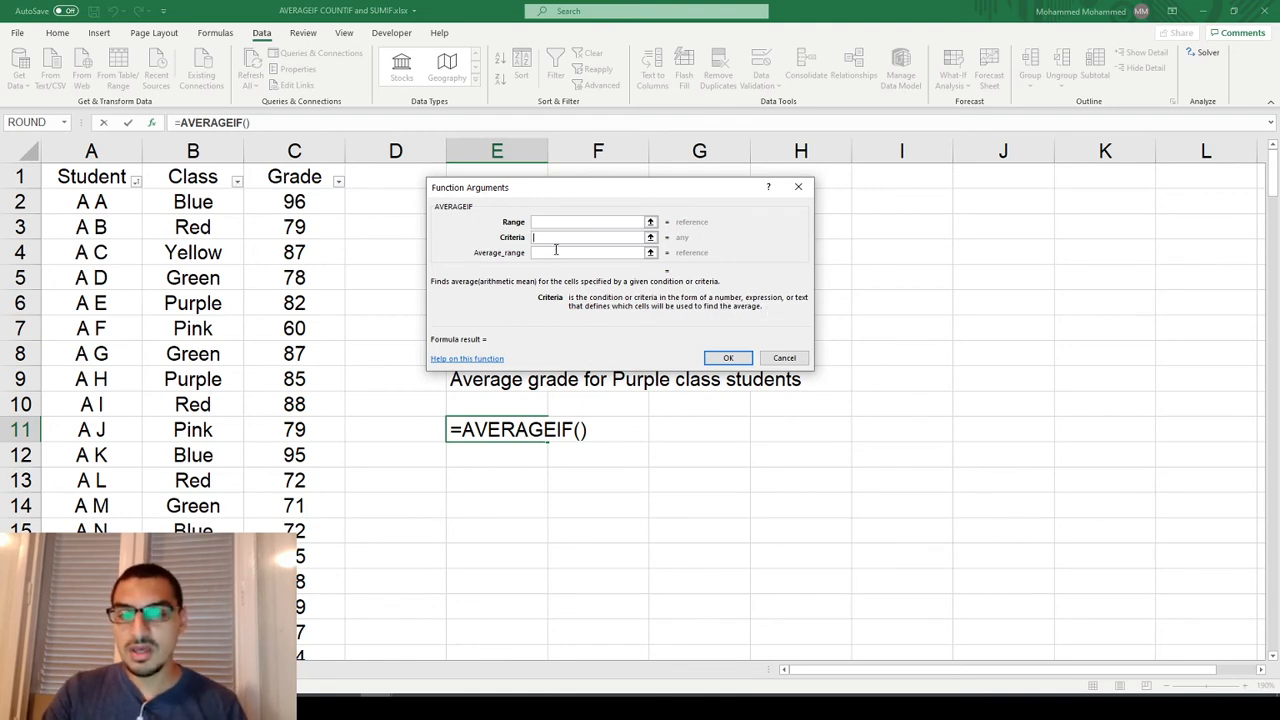
drag(565, 191, 583, 276)
click(566, 335)
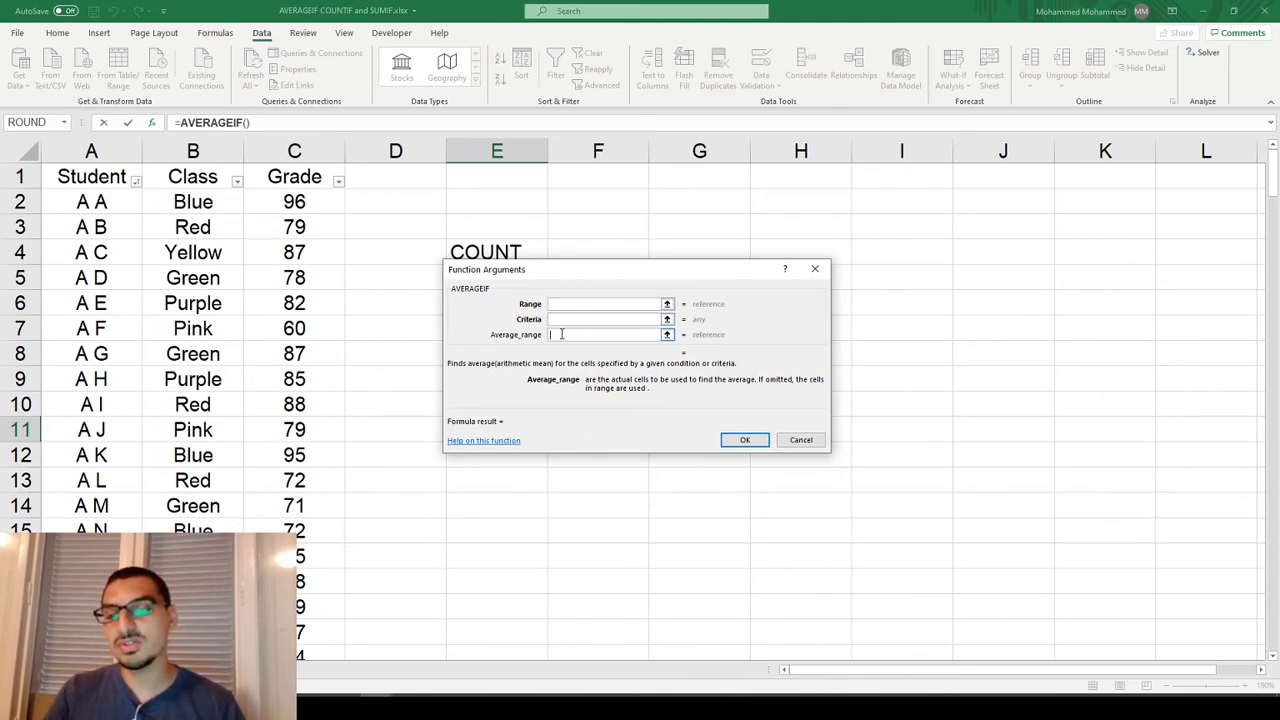
key(Escape)
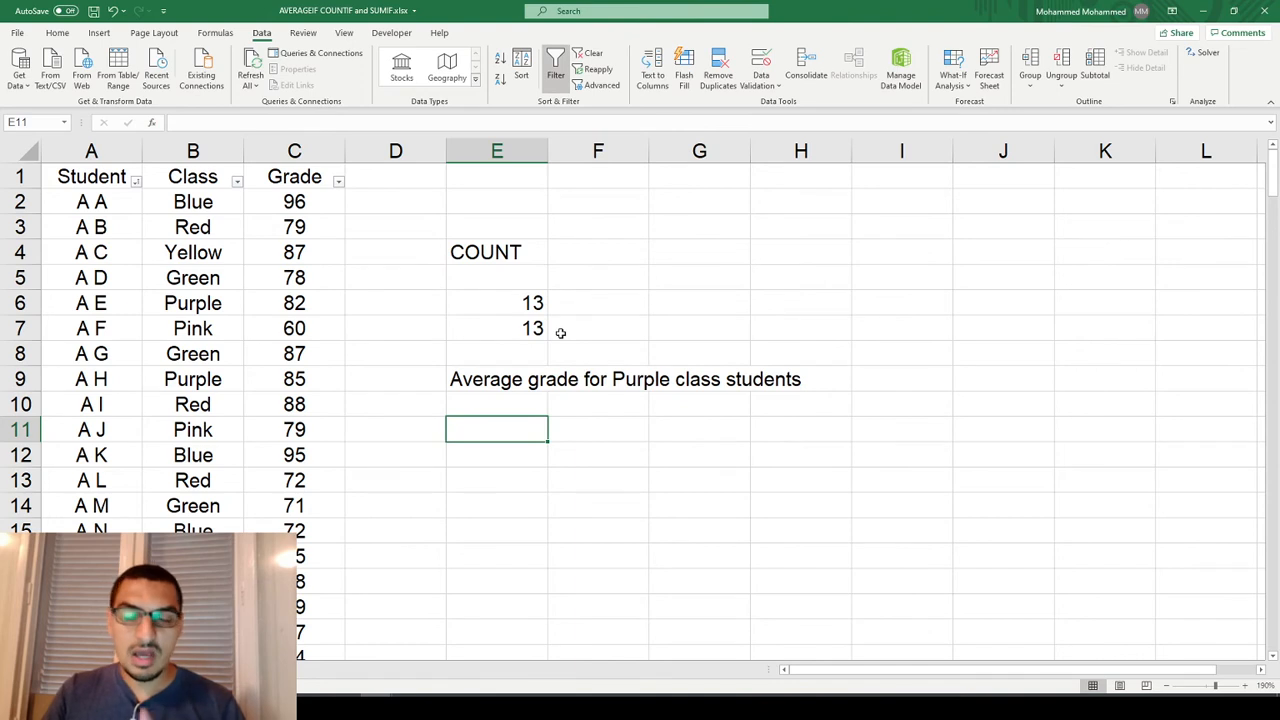
Enter a COUNTIF formula in F6 that counts the grades in C2:C79 equal to 90.
key(Right)
key(Up)
key(Up)
key(Up)
key(Up)
key(Up)
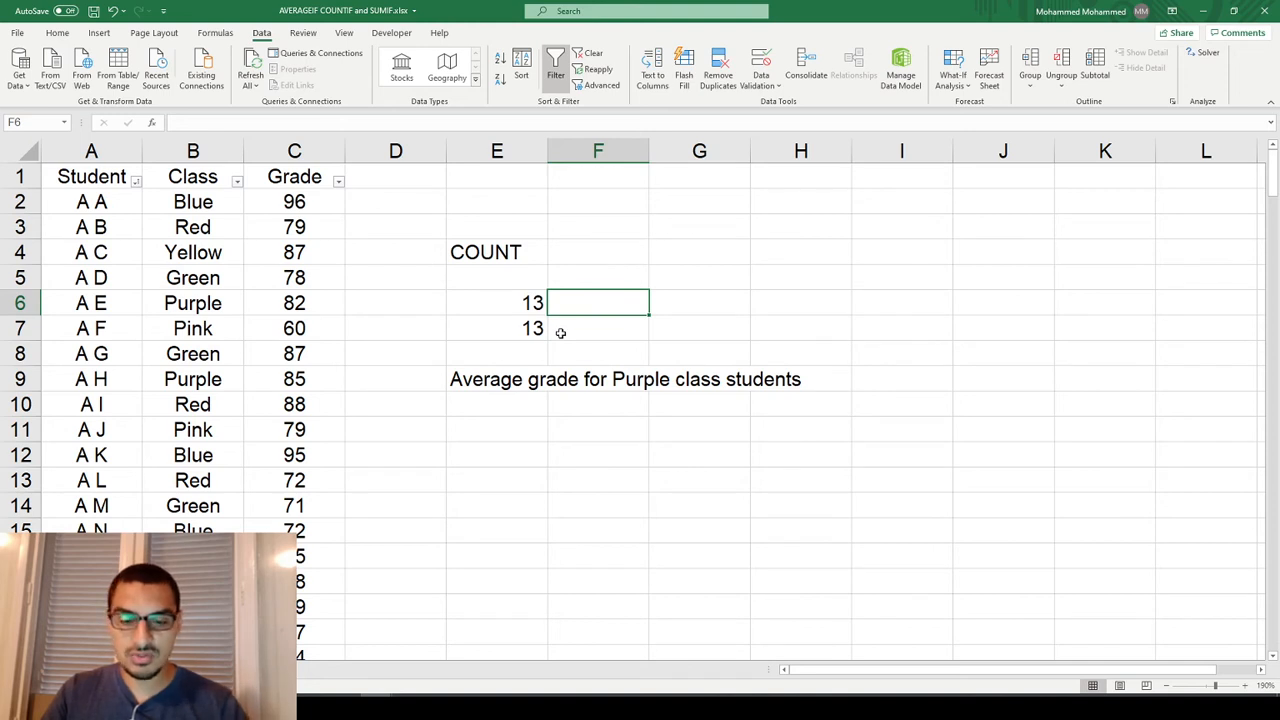
text(=countif)
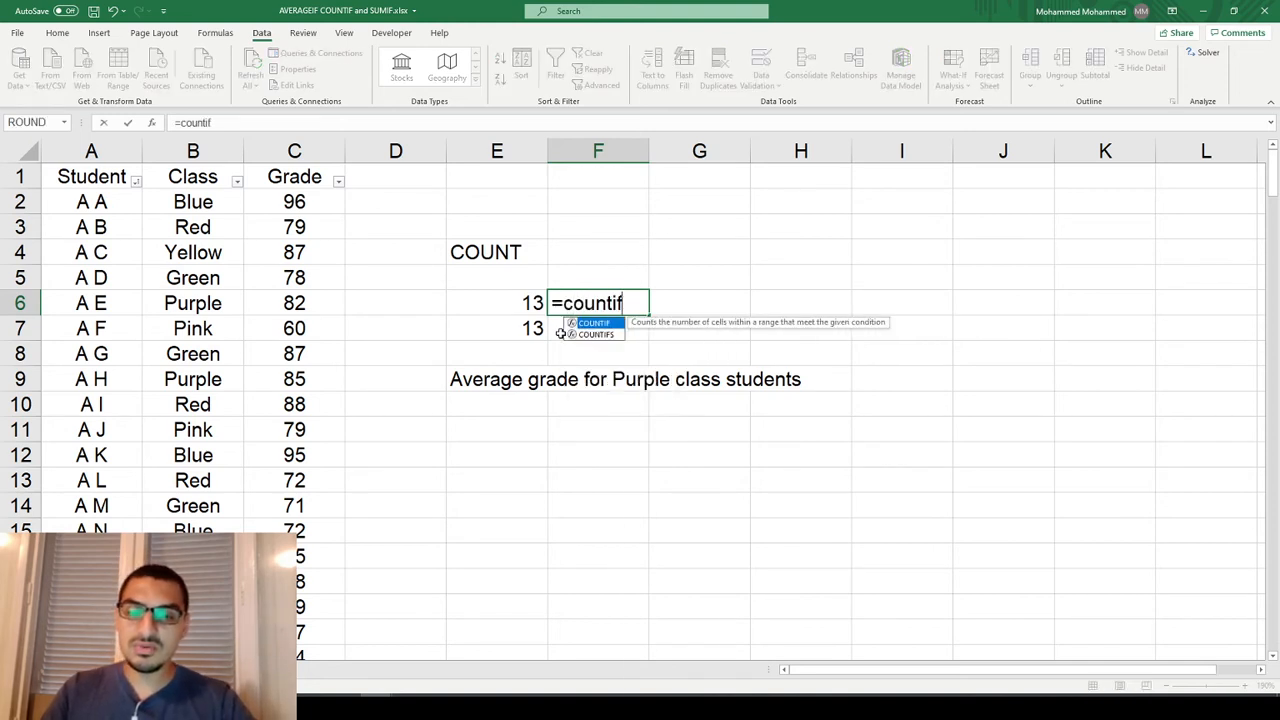
key(Tab)
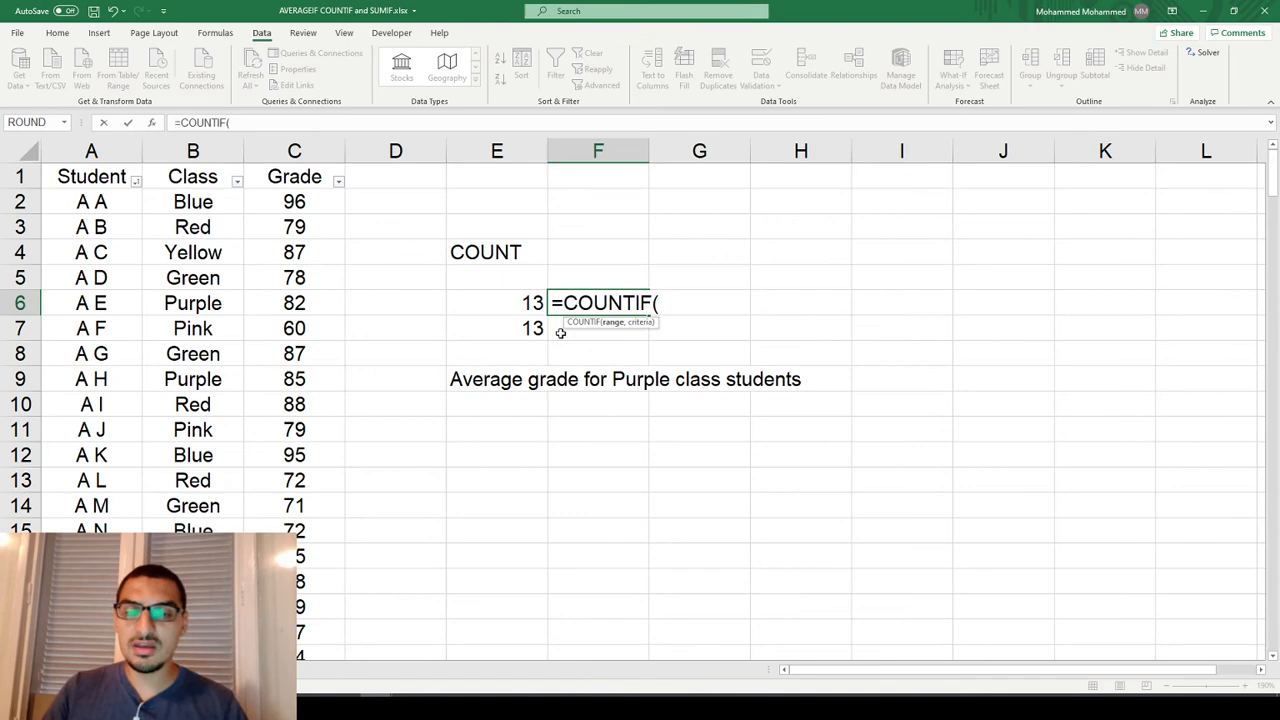
key(Left)
key(Left)
key(Left)
key(Left)
key(Up)
key(Up)
key(Right)
key(Up)
key(Up)
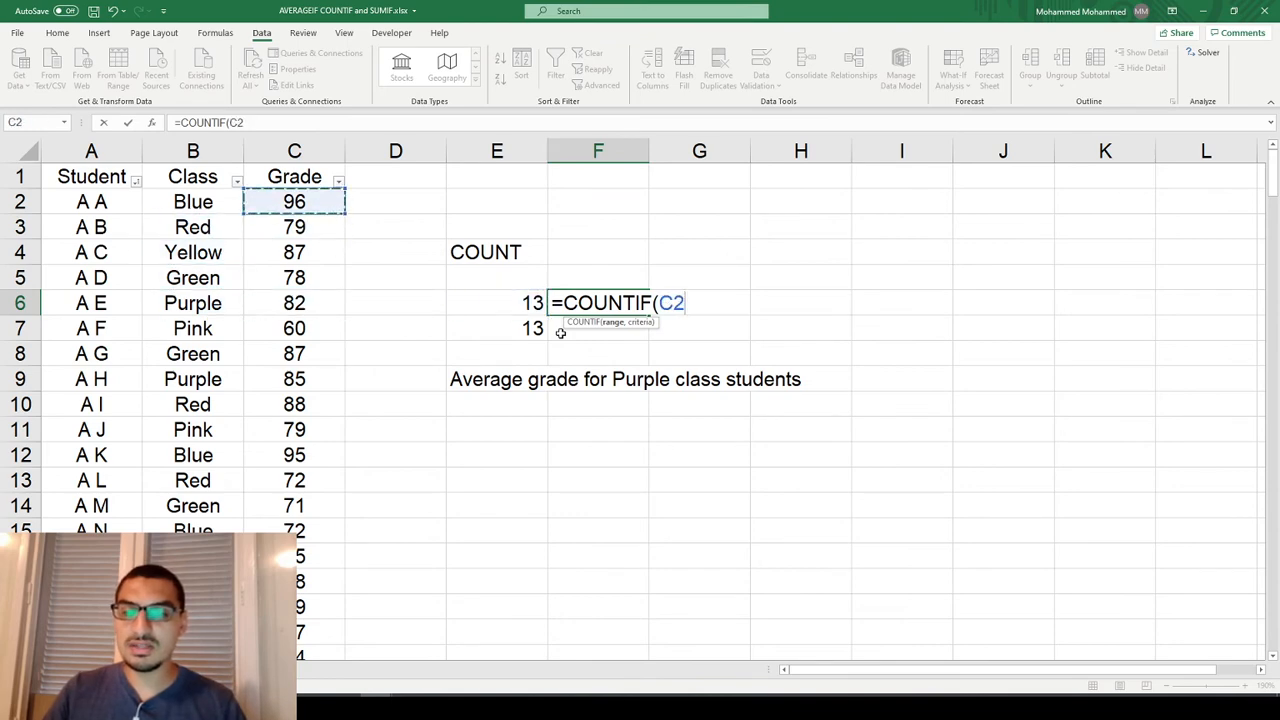
key(ctrl+shift+Down)
text(,)
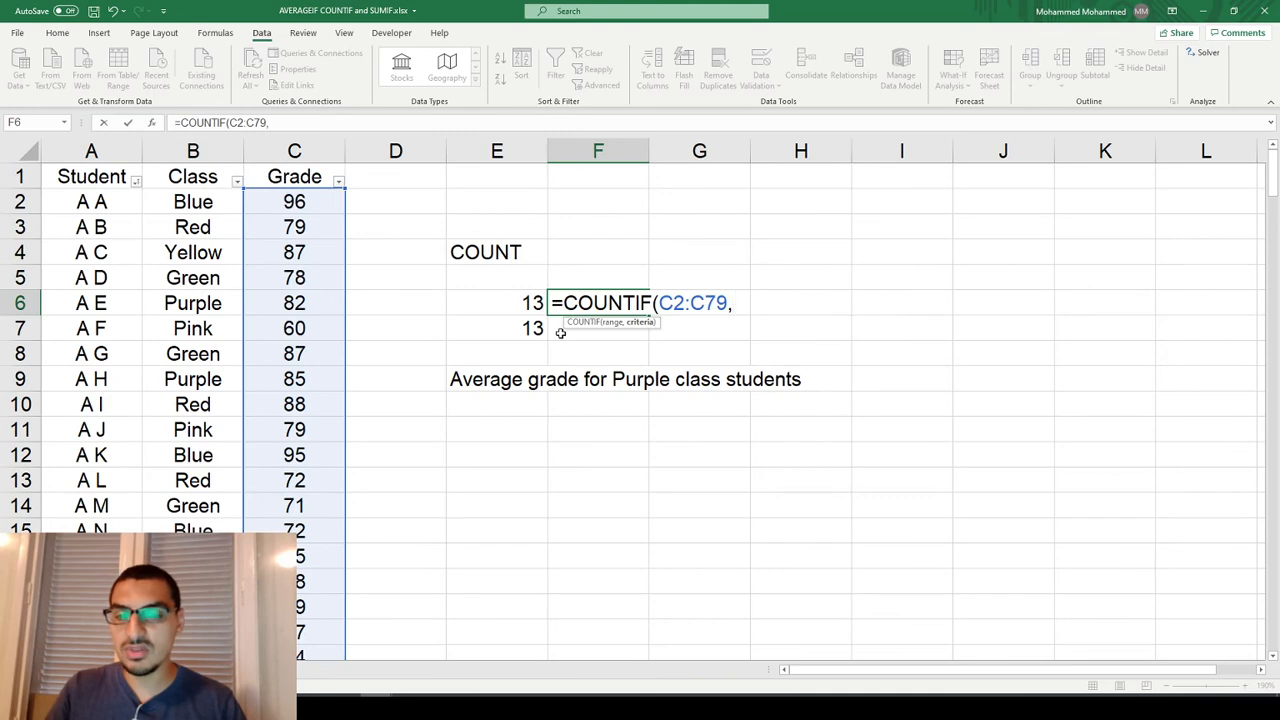
text(90))
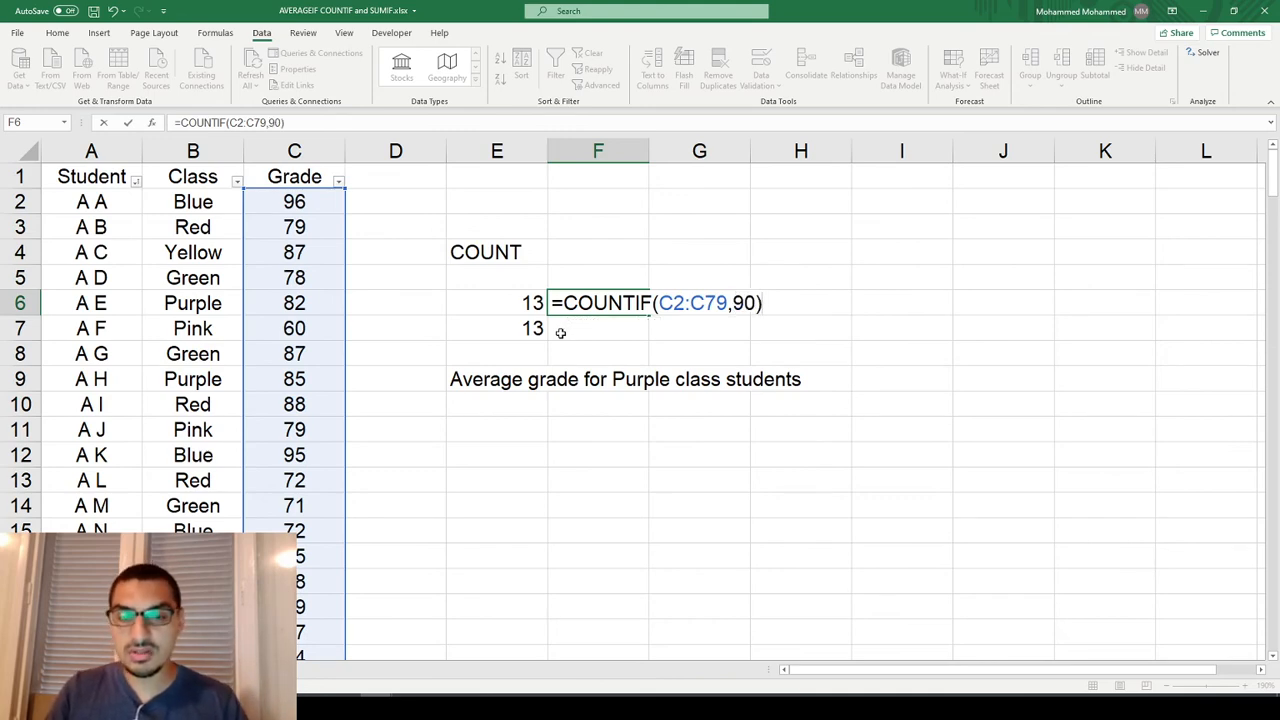
key(Return)
Try other grade criteria in the F6 COUNTIF formula, replacing 90 with 95 and ending with 81.
key(Up)
key(F2)
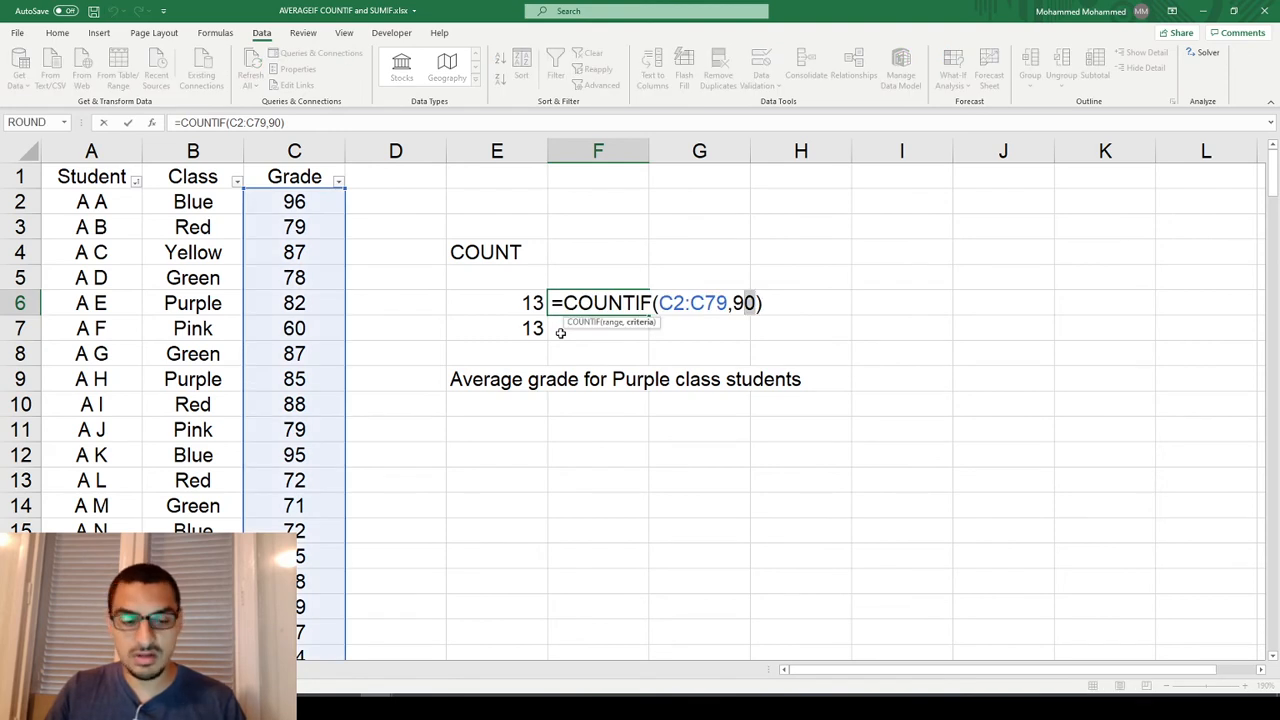
text(95)
key(Return)
key(Up)
key(F2)
key(Left)
key(shift+Left)
key(shift+Left)
text(85)
key(Return)
key(Up)
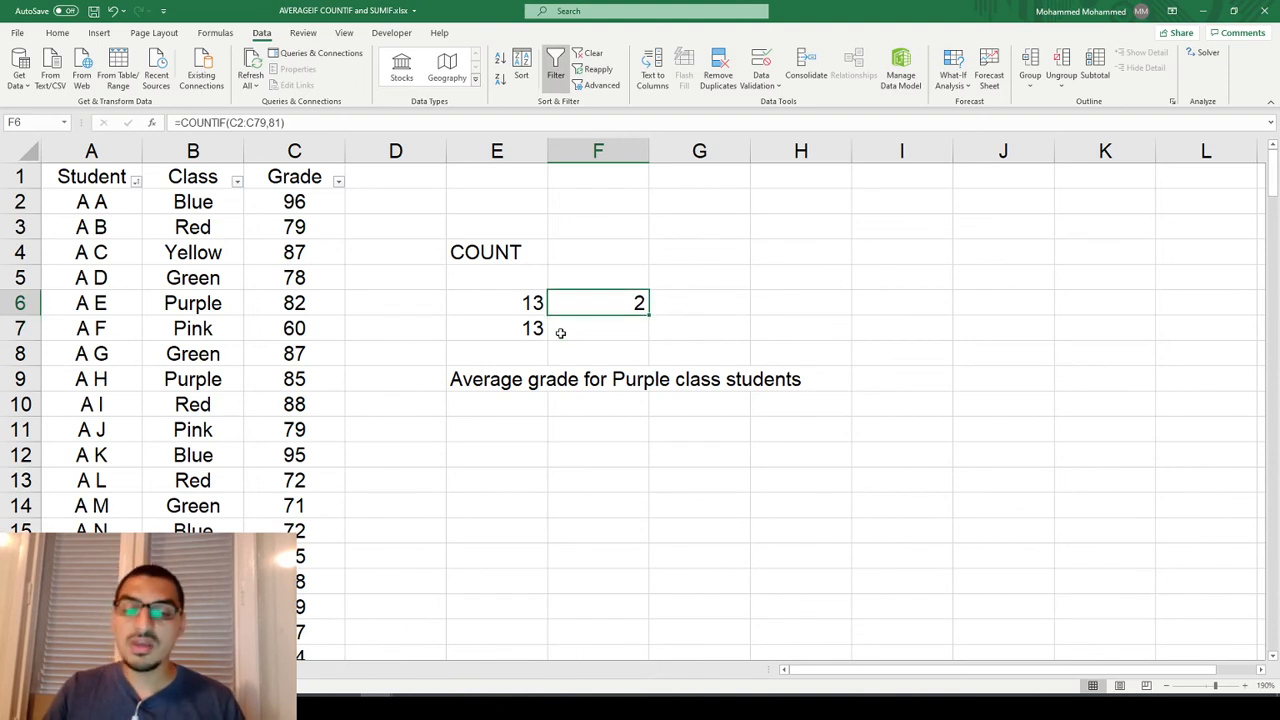
Try to set the criterion of the F6 COUNTIF formula to >80 without quotation marks.
key(F2)
key(Left)
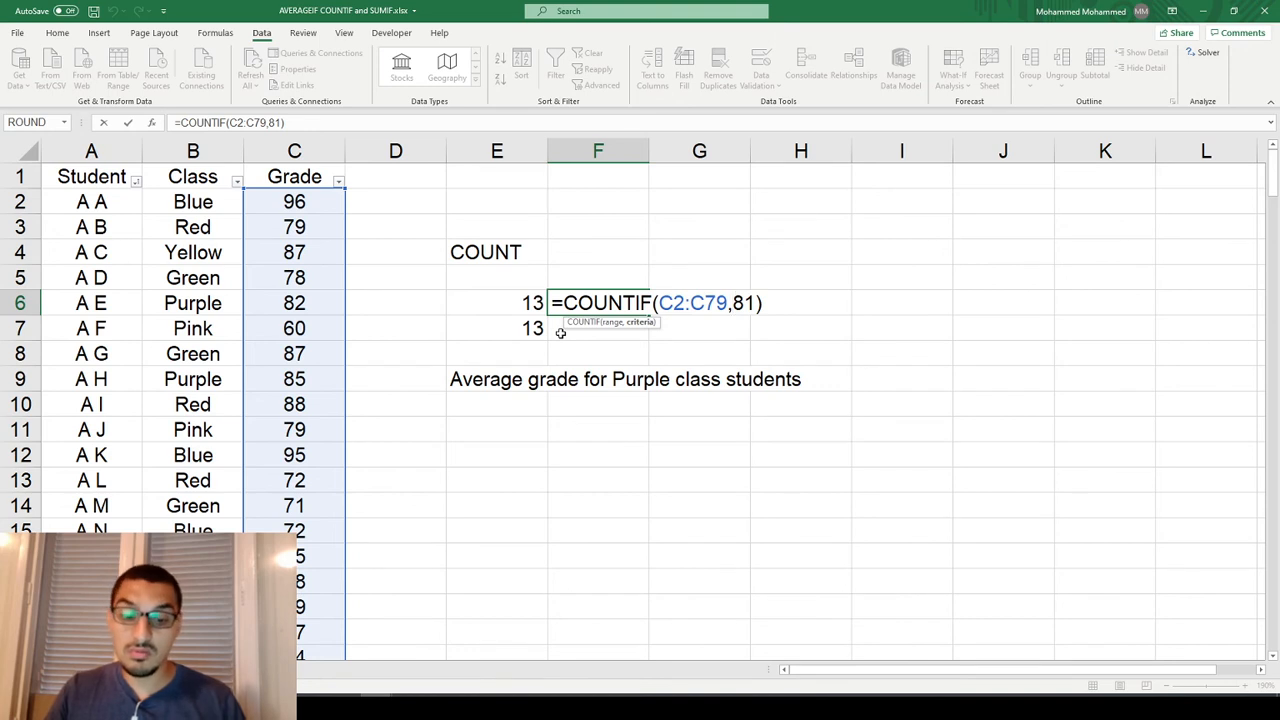
text(>)
key(shift+Right)
key(shift+Right)
text(80)
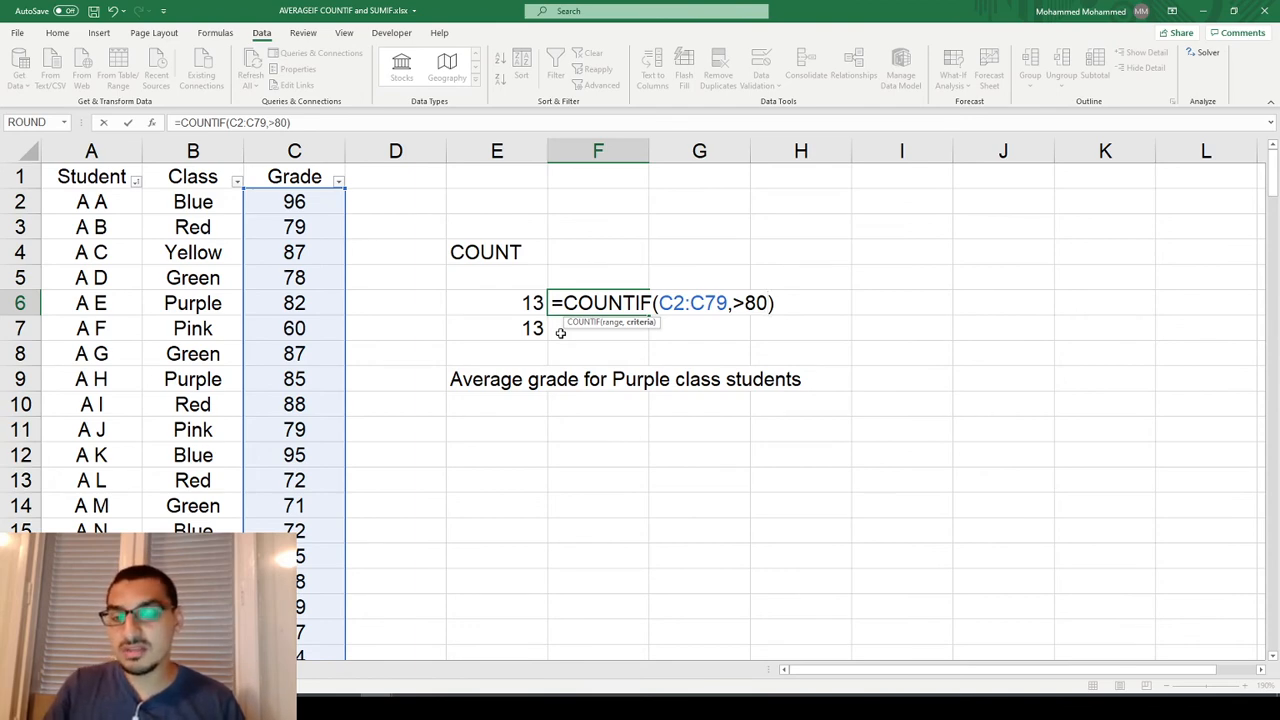
key(shift+Left)
key(shift+Left)
key(shift+Left)
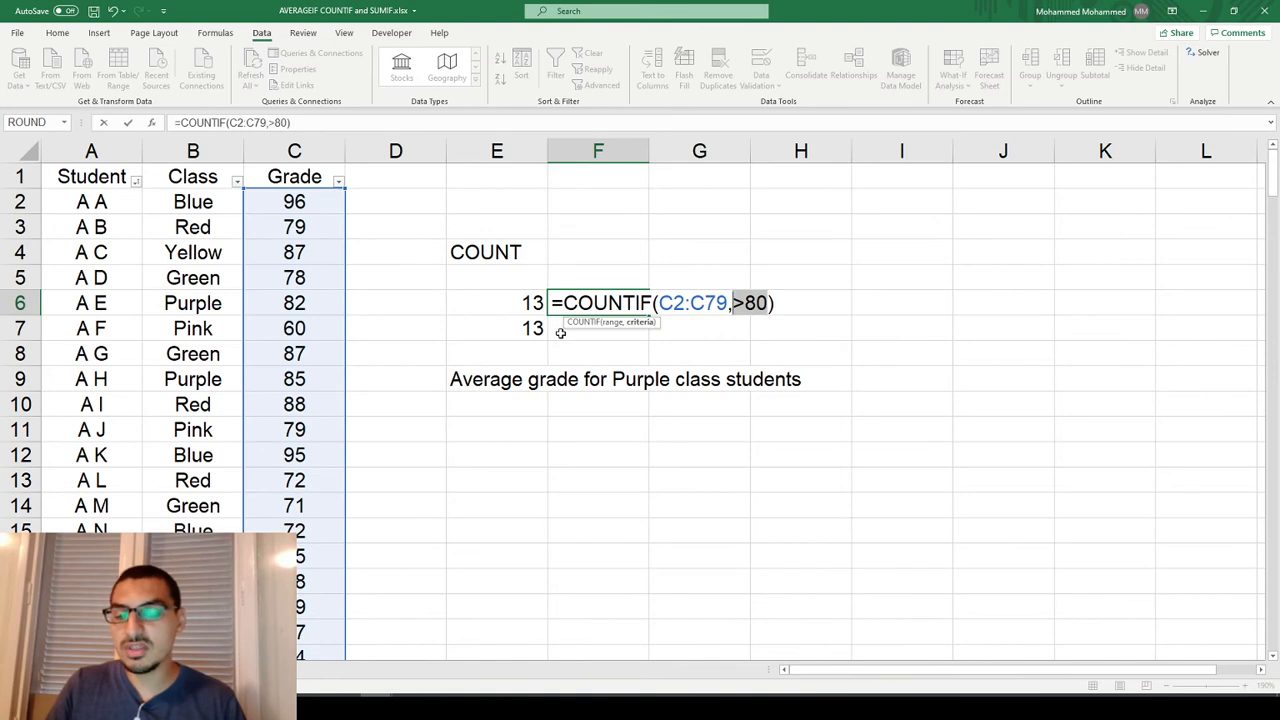
key(Return)
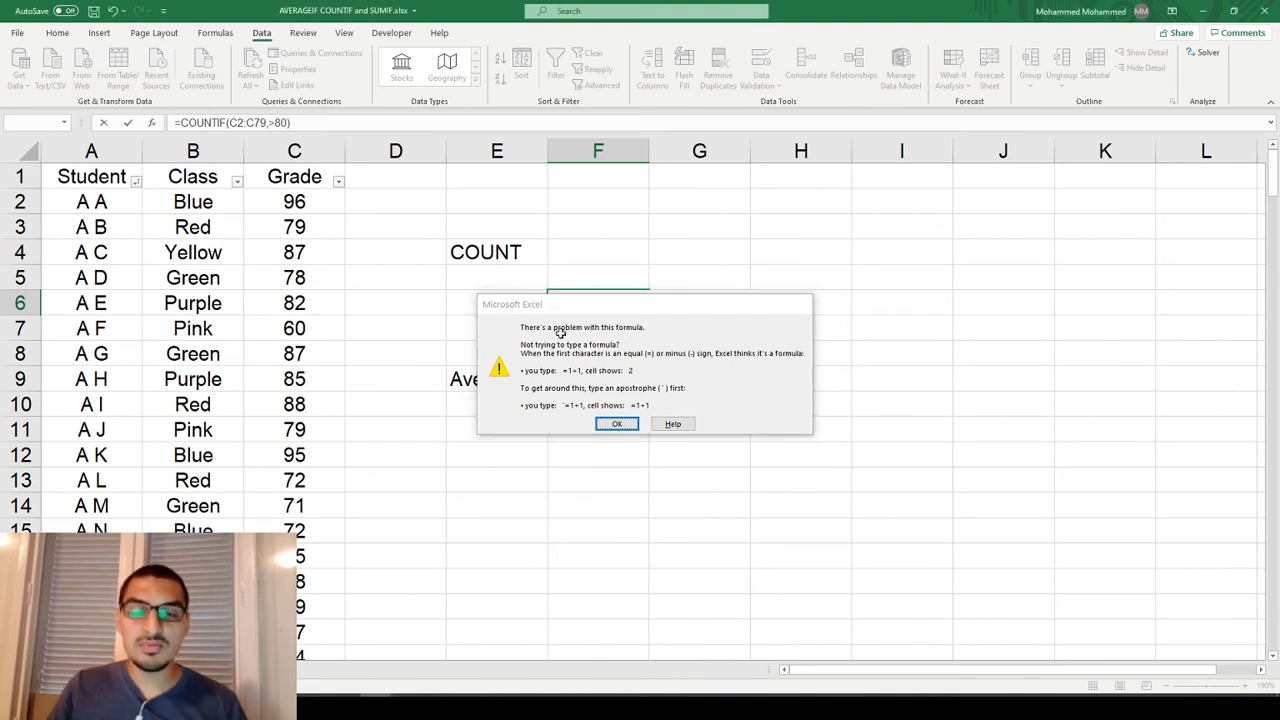
key(Return)
Correct the COUNTIF formula in F6 so its criterion reads ">"&80 for the grades in C2:C79.
text(")
key(Right)
key(Right)
key(Right)
text(")
key(Left)
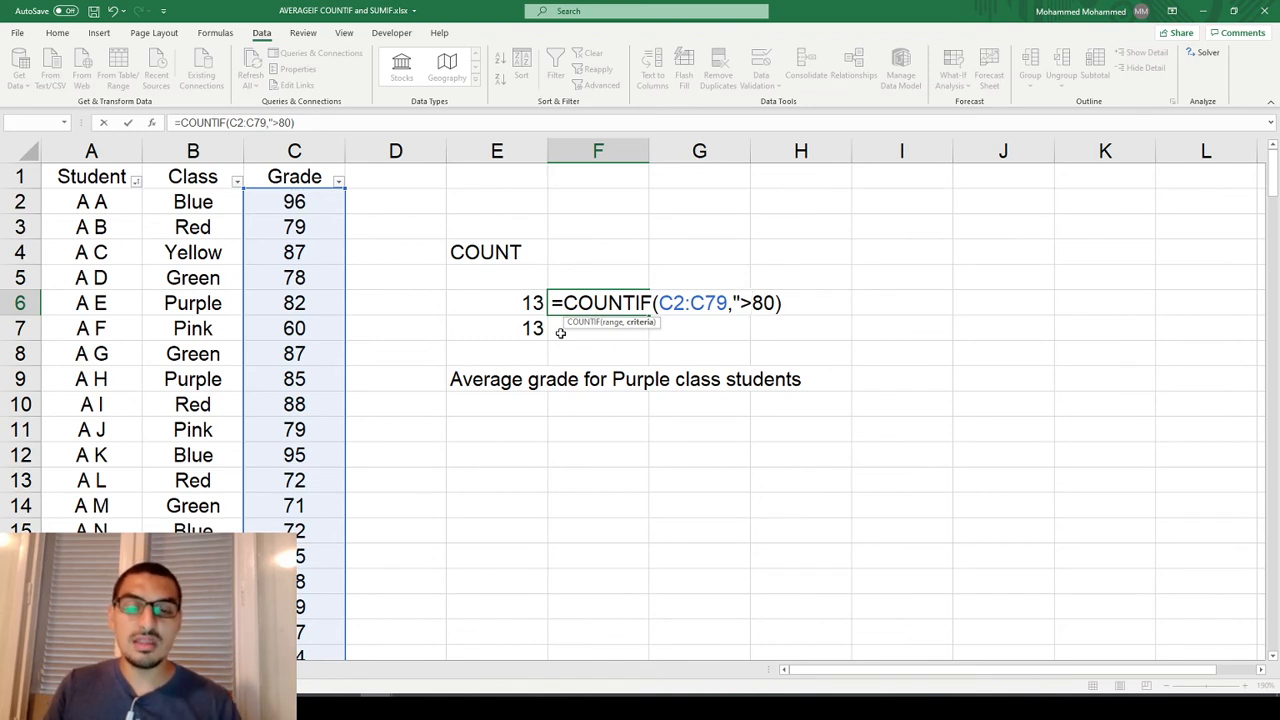
text(")
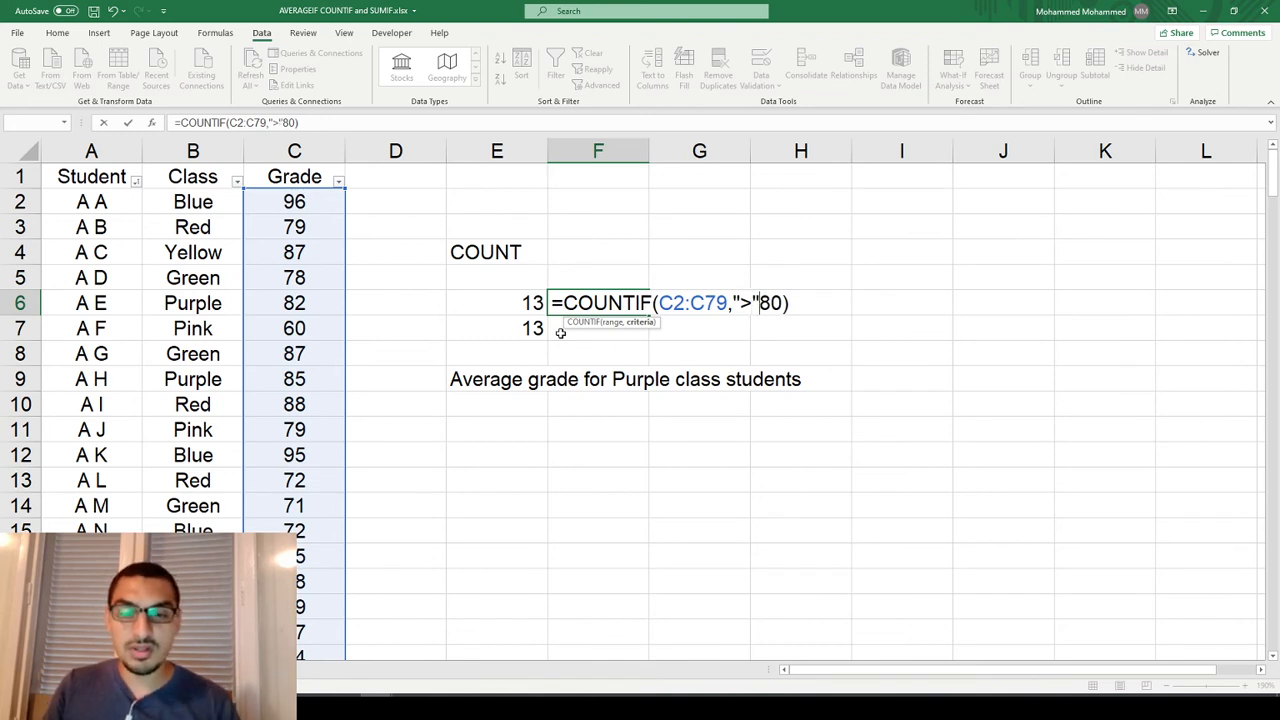
text(&)
key(Left)
key(Left)
key(Left)
key(Left)
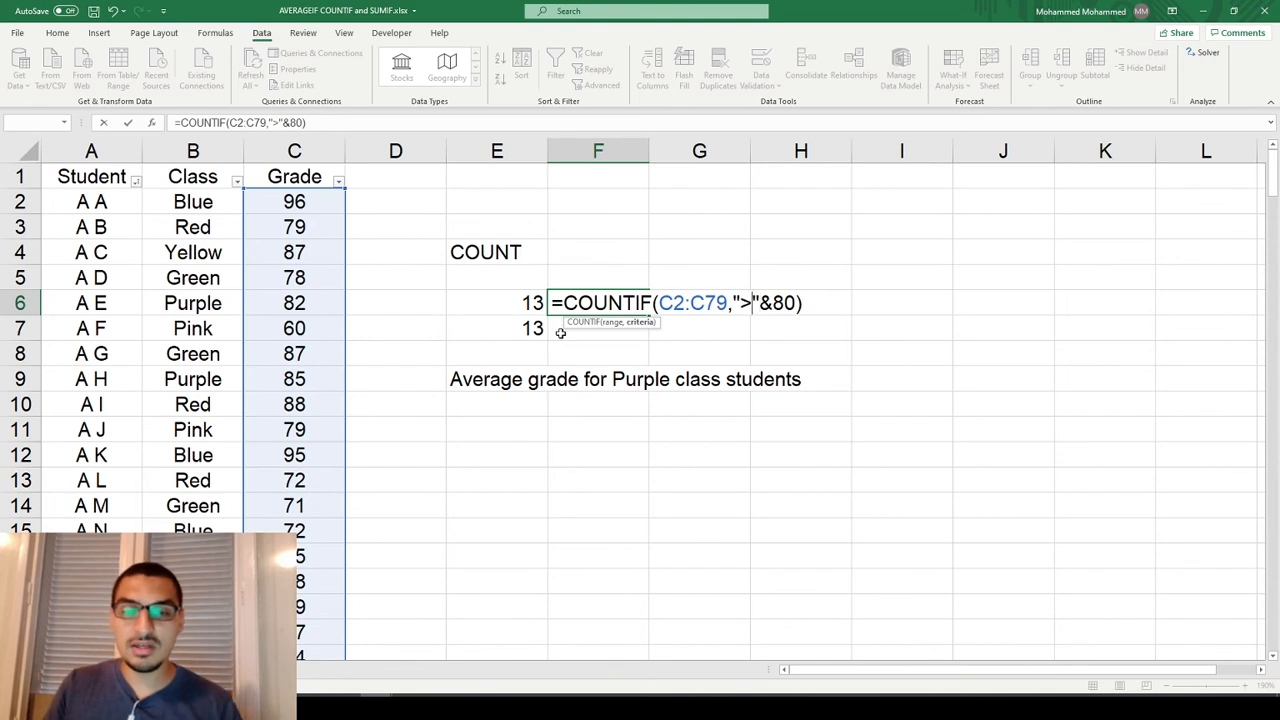
key(shift+Right)
key(shift+Right)
key(shift+Right)
key(shift+Right)
key(shift+Right)
key(shift+Right)
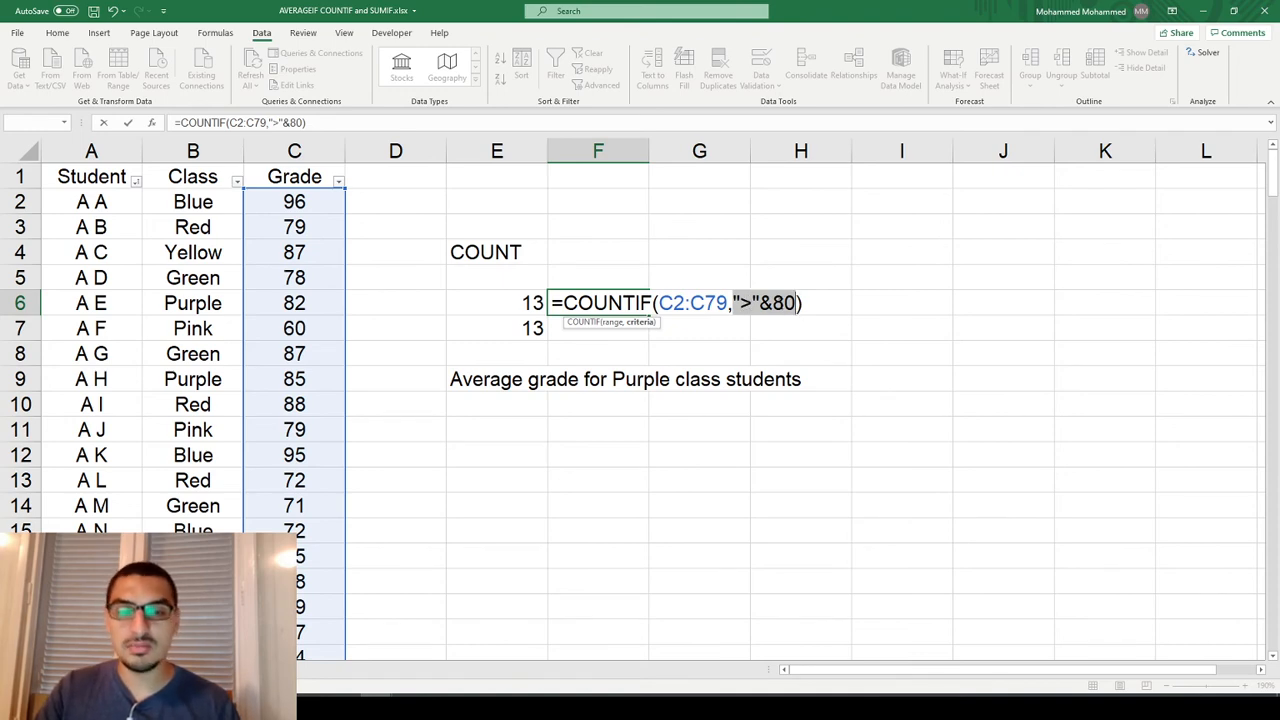
key(Return)
key(Up)
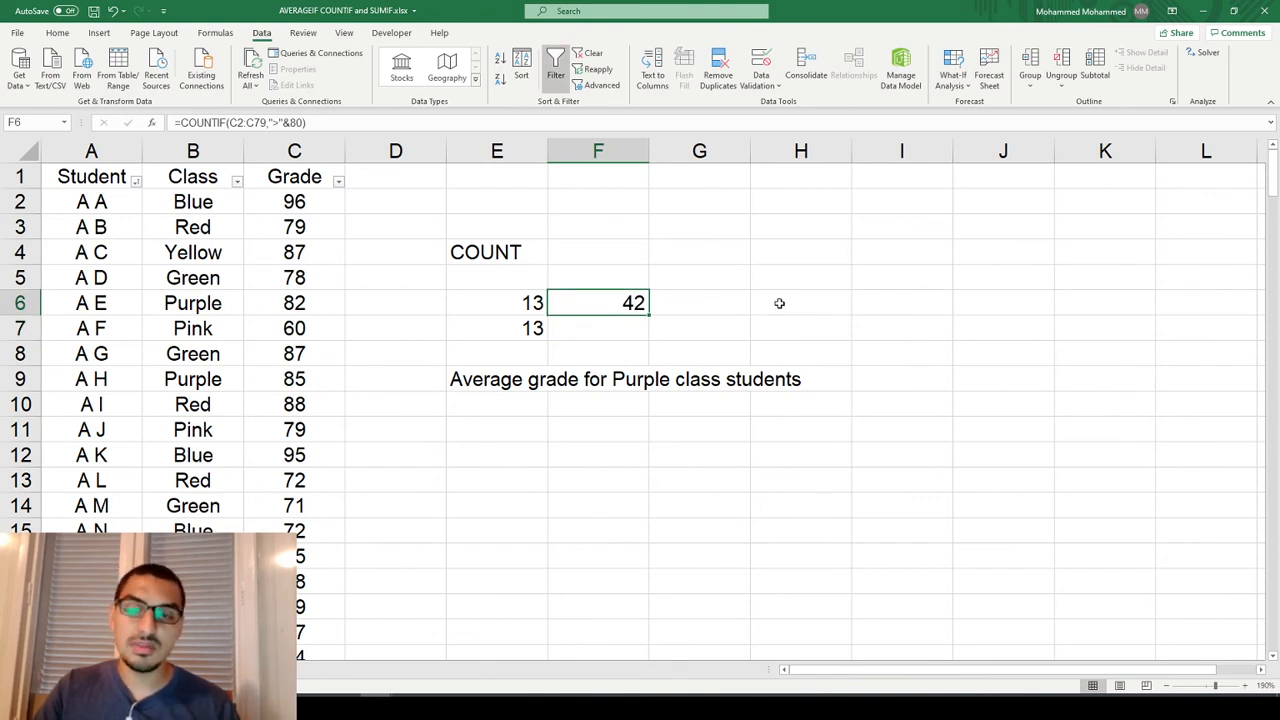
Try a grade of 60 in C4 to test the F6 count, and undo the change.
key(F2)
key(Escape)
key(Left)
key(Left)
key(Left)
key(Up)
key(Up)
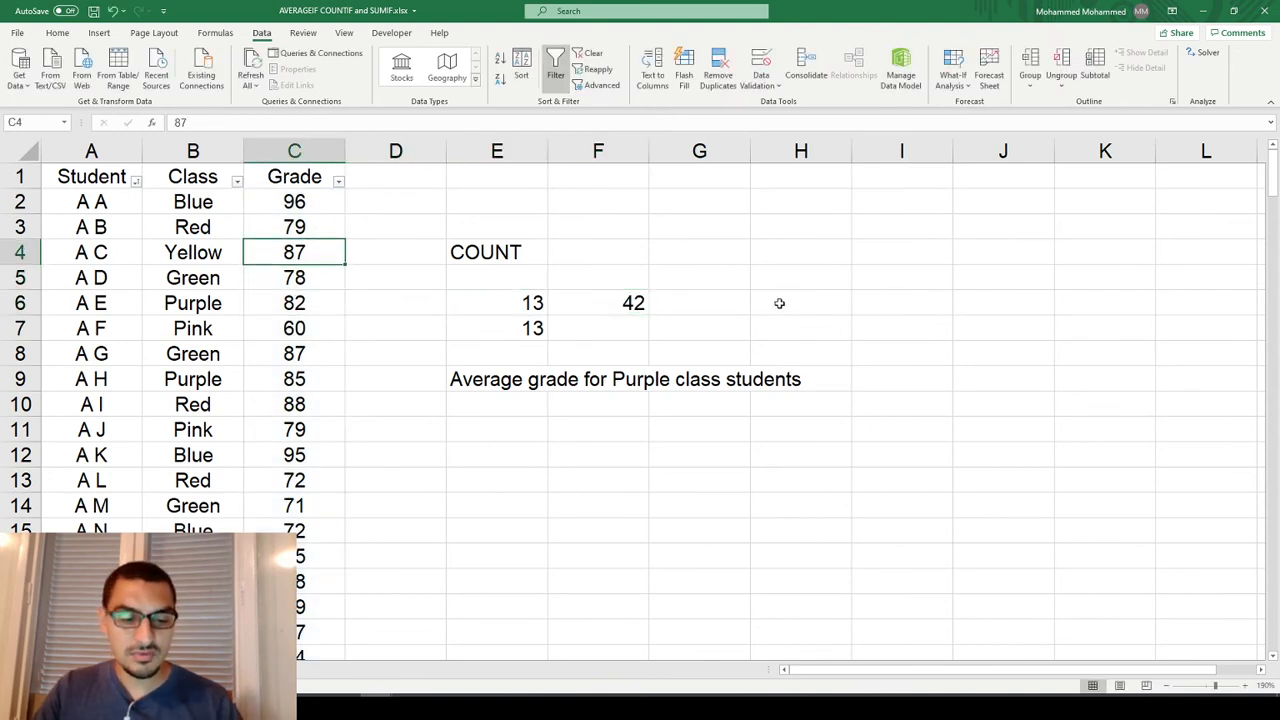
text(60)
key(Return)
key(Up)
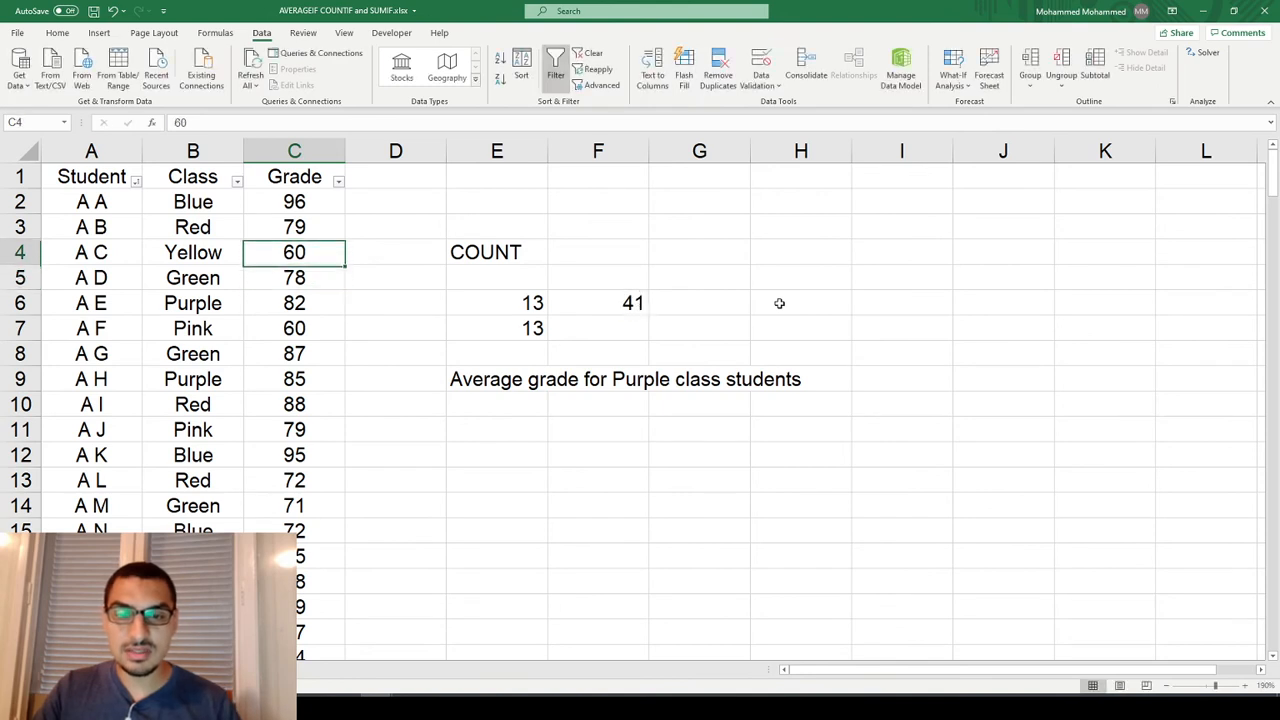
click(630, 303)
key(ctrl+z)
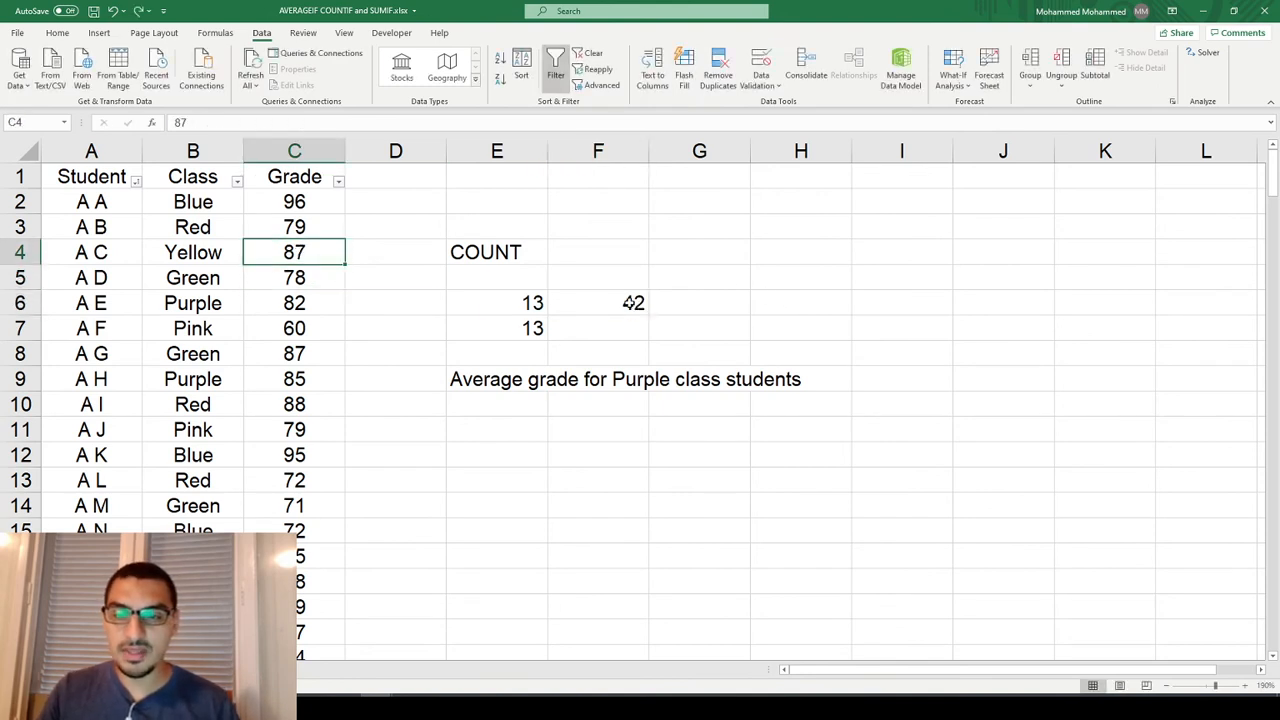
Enter a COUNTIF formula in F7 for grades in C2:C79 with the criterion "<="&80, and select F6:F7 to check the combined count.
click(633, 303)
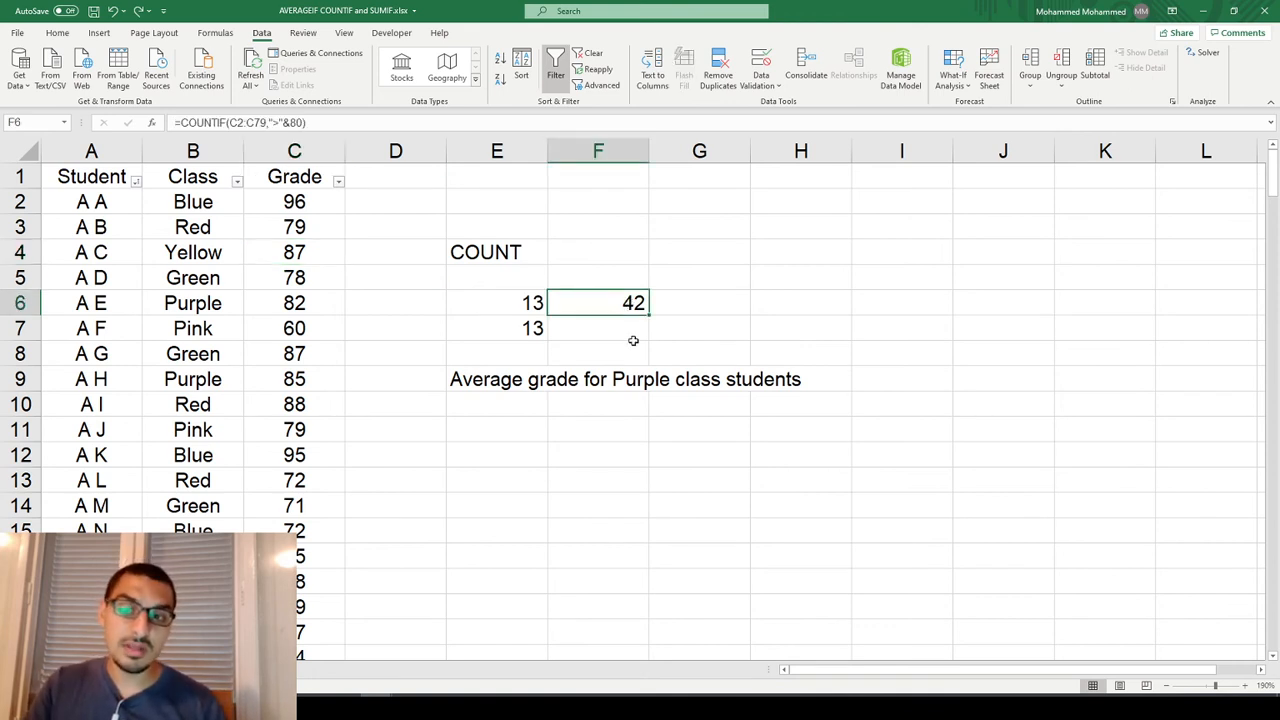
key(F2)
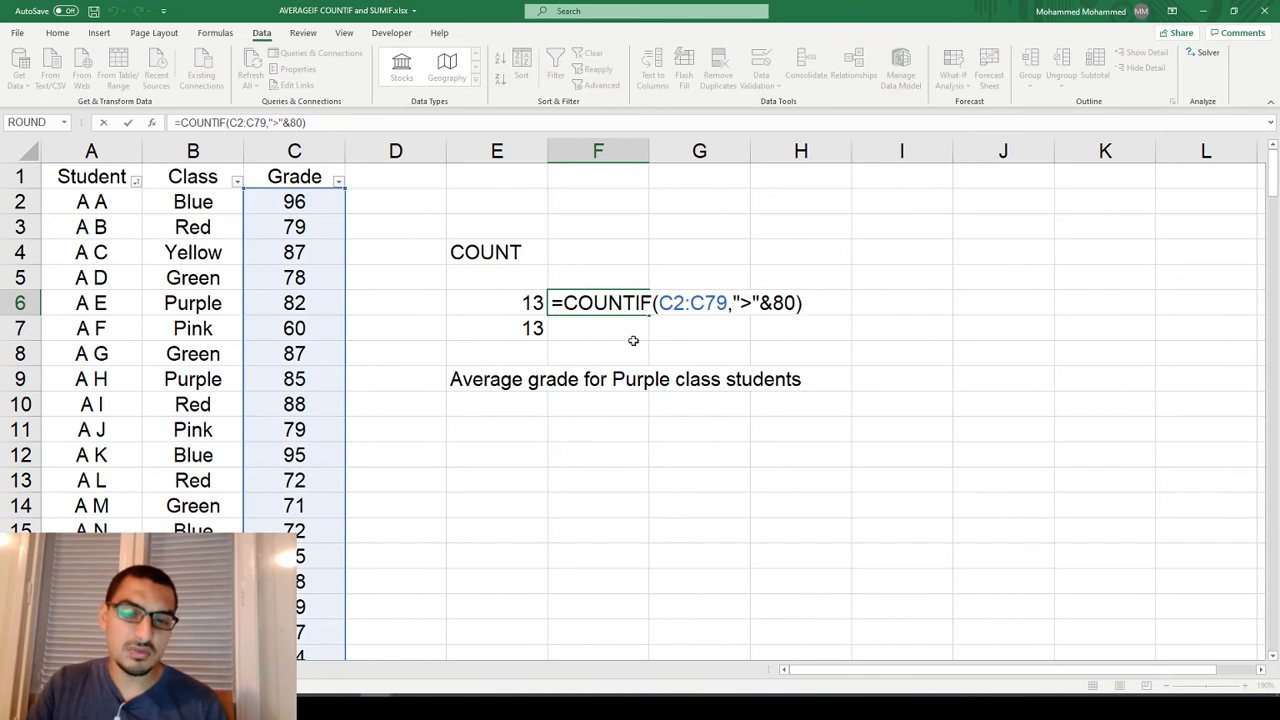
key(shift+Home)
key(Return)
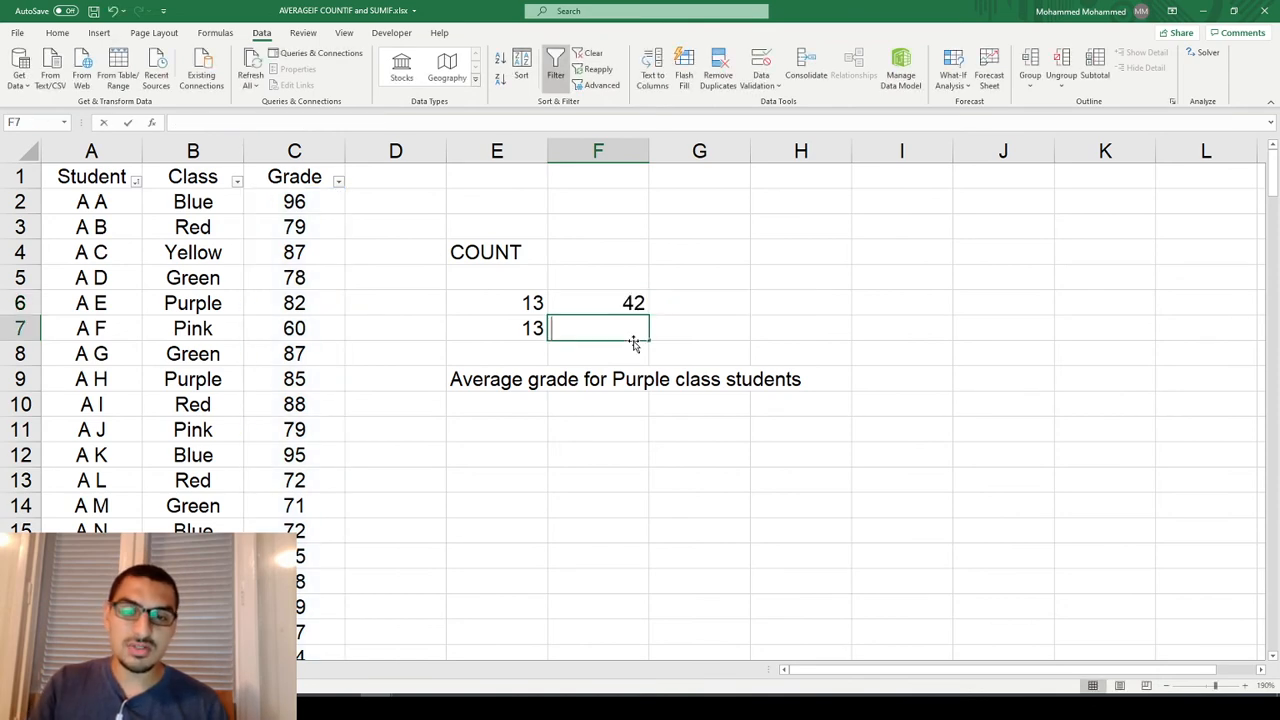
key(ctrl+apostrophe)
key(shift+Right)
text(<=)
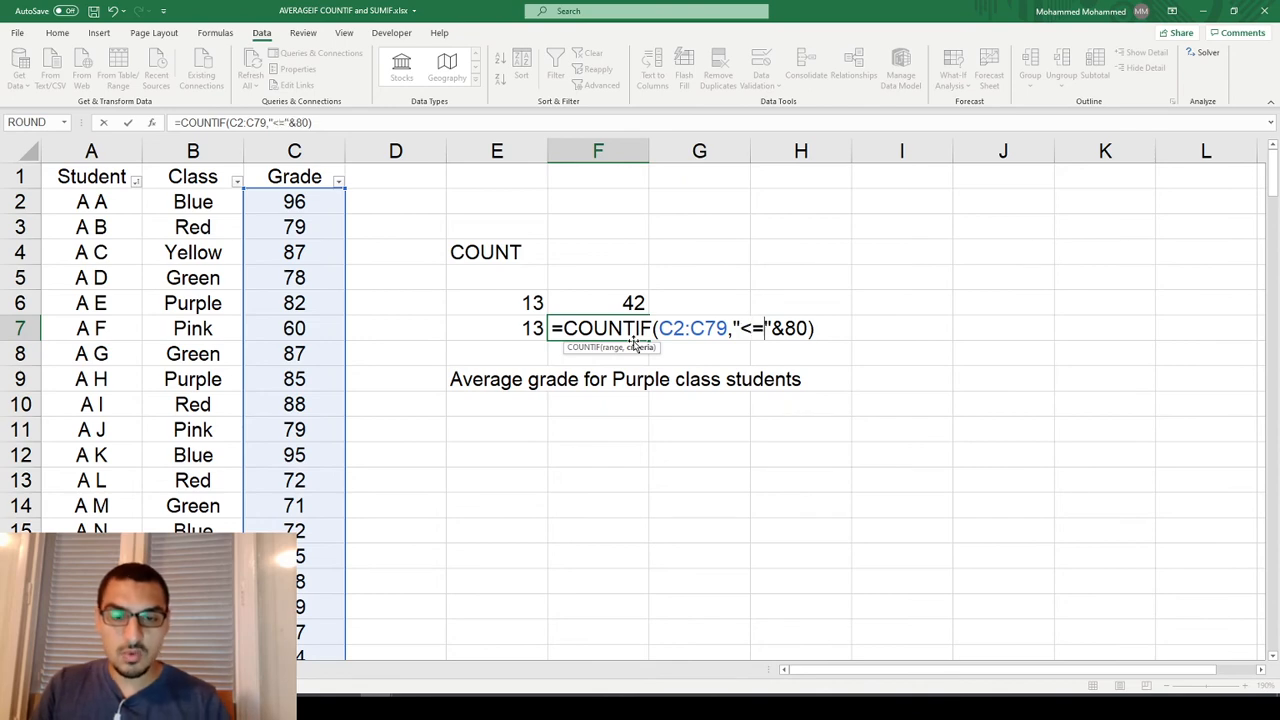
key(Return)
key(Up)
key(Up)
key(Down)
key(Up)
key(shift+Down)
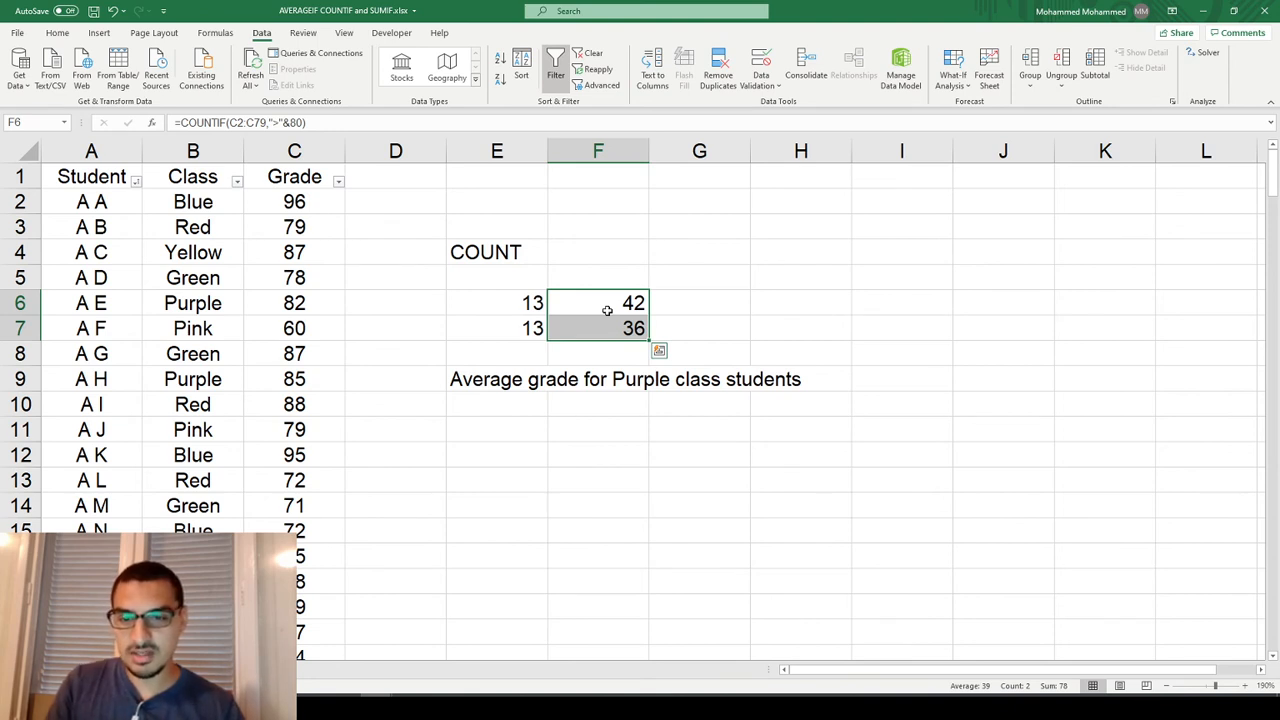
Start an AVERAGEIF formula in E11 with the class cells B2:B79 as its range.
key(Down)
key(Down)
key(Down)
key(Down)
key(Down)
key(Left)
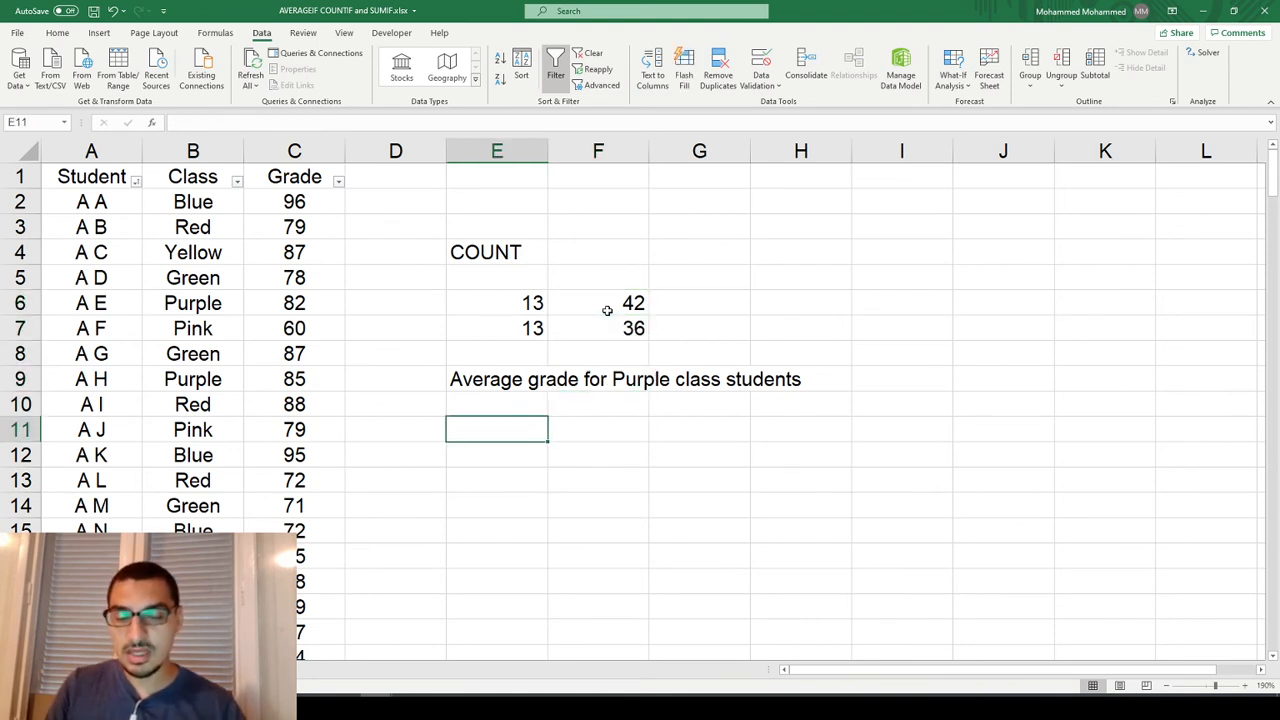
text(=)
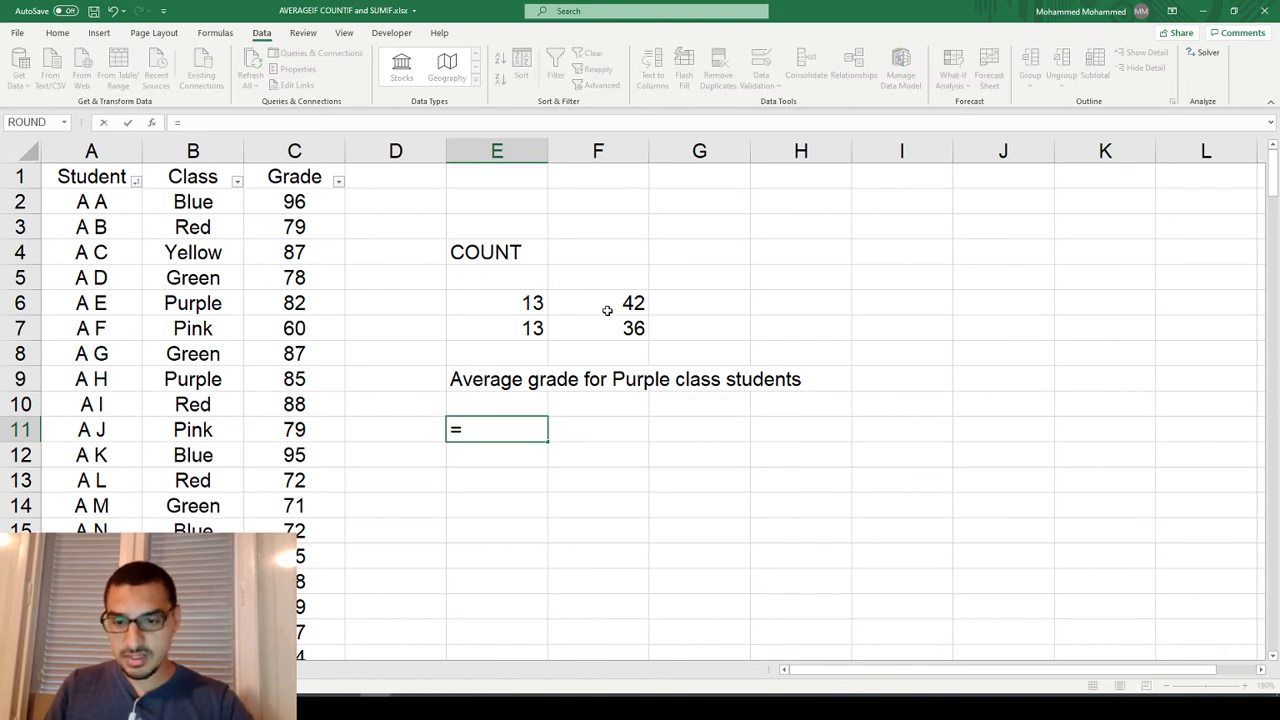
text(average)
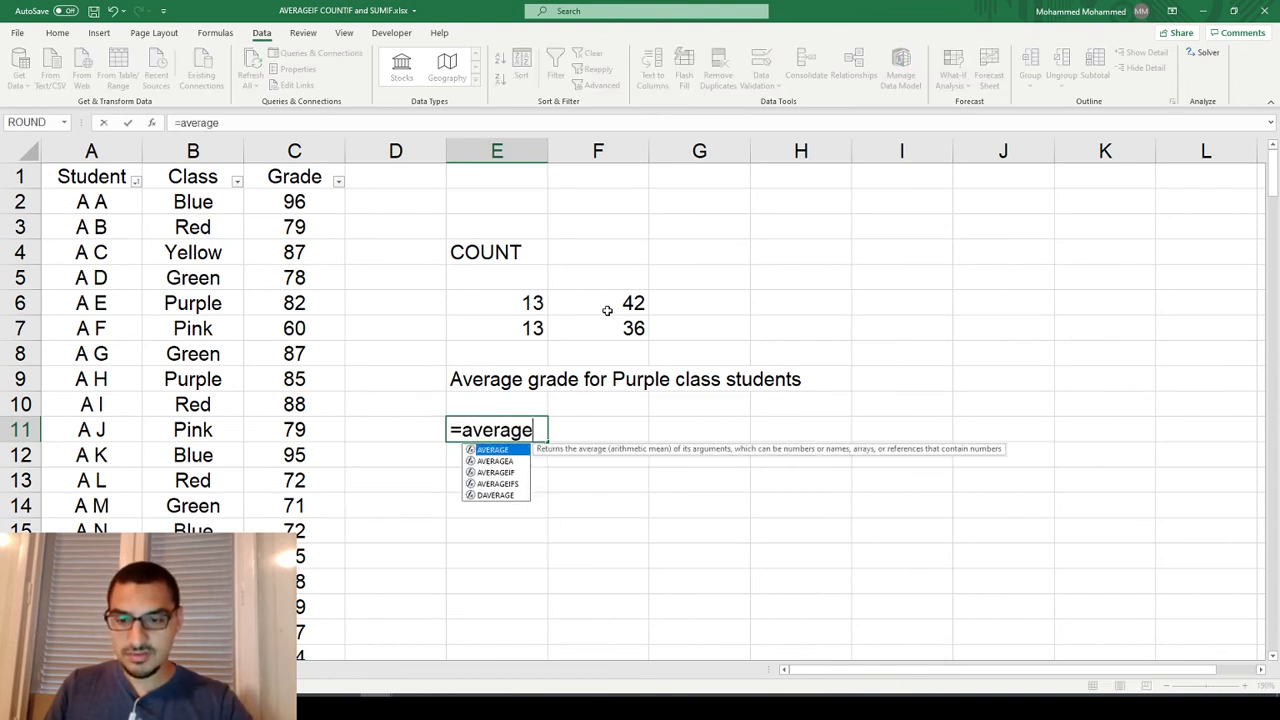
text(if)
key(Tab)
key(Left)
key(Up)
key(Up)
key(Up)
key(Up)
key(Left)
key(Up)
key(Up)
key(Up)
key(Left)
key(Up)
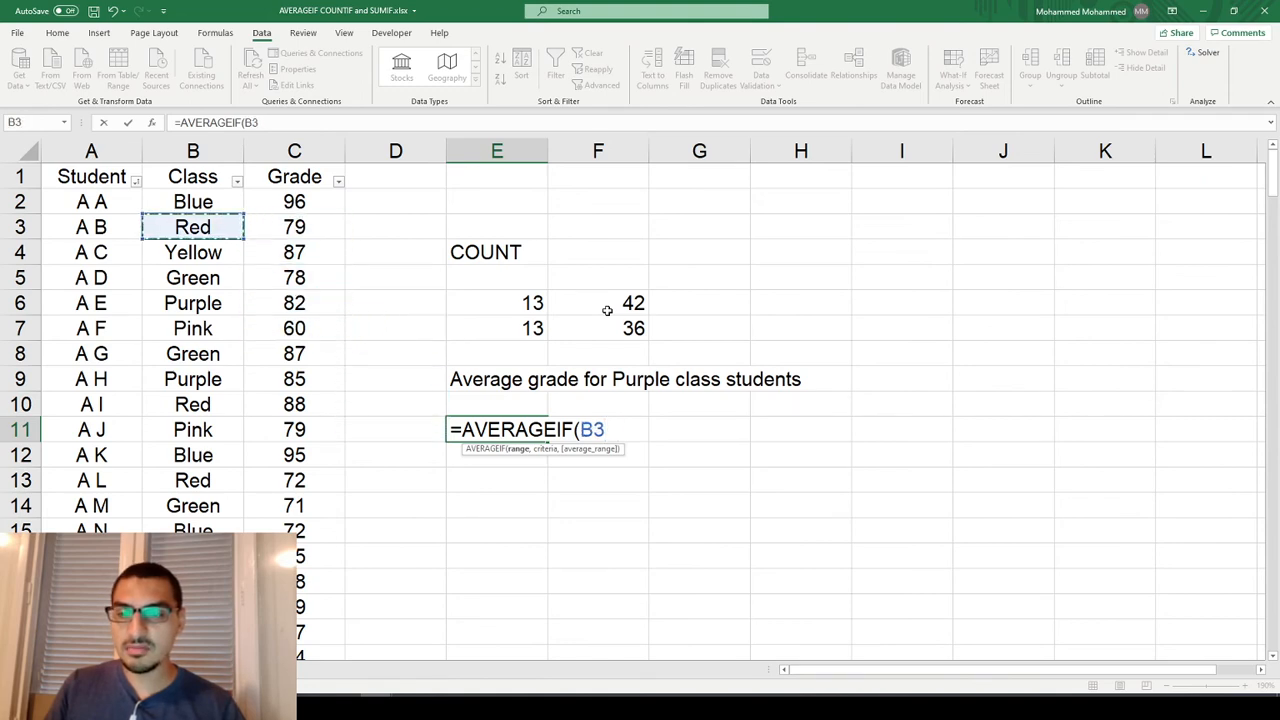
key(ctrl+Down)
key(ctrl+shift+Up)
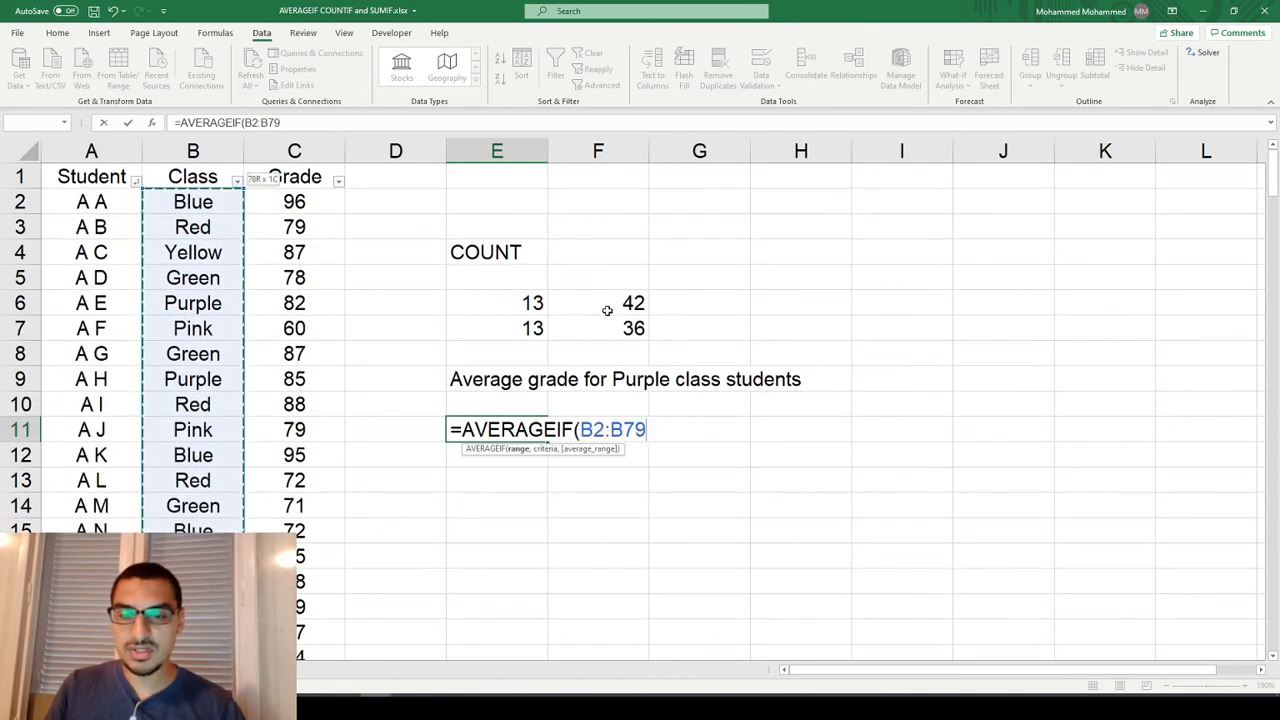
Add "Purple" as the criteria argument of the E11 AVERAGEIF formula.
text(,)
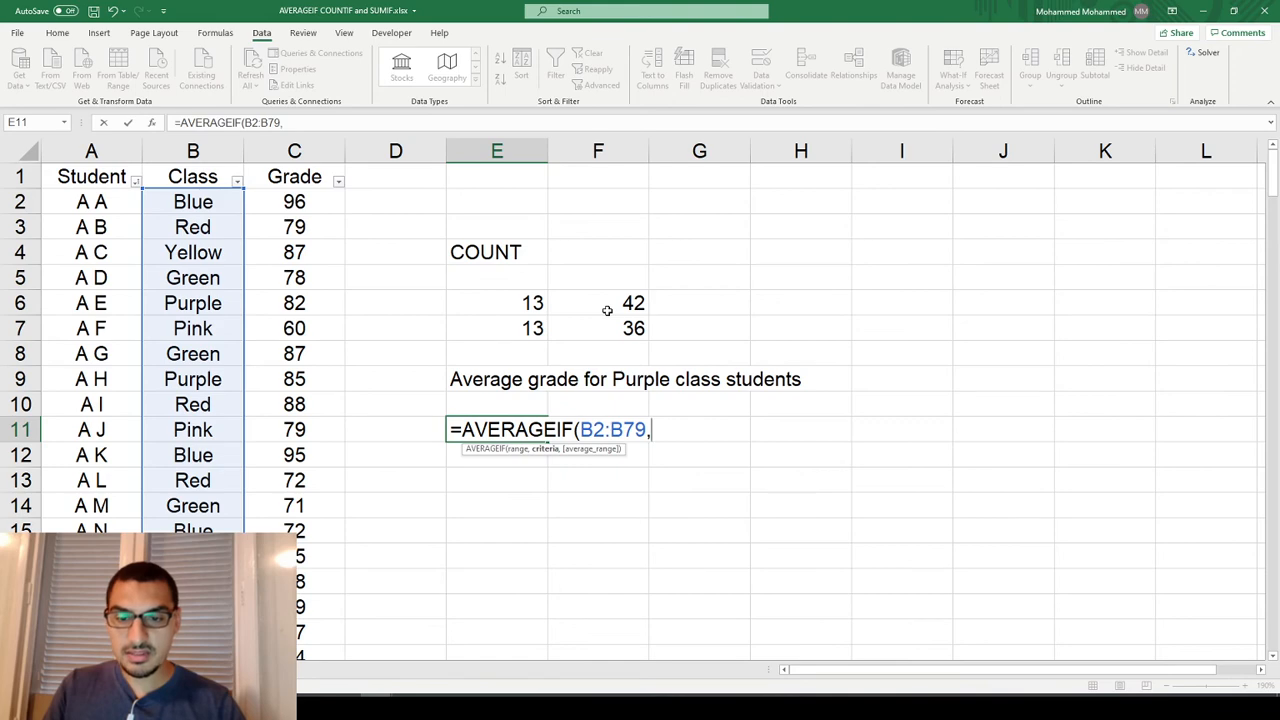
text(")
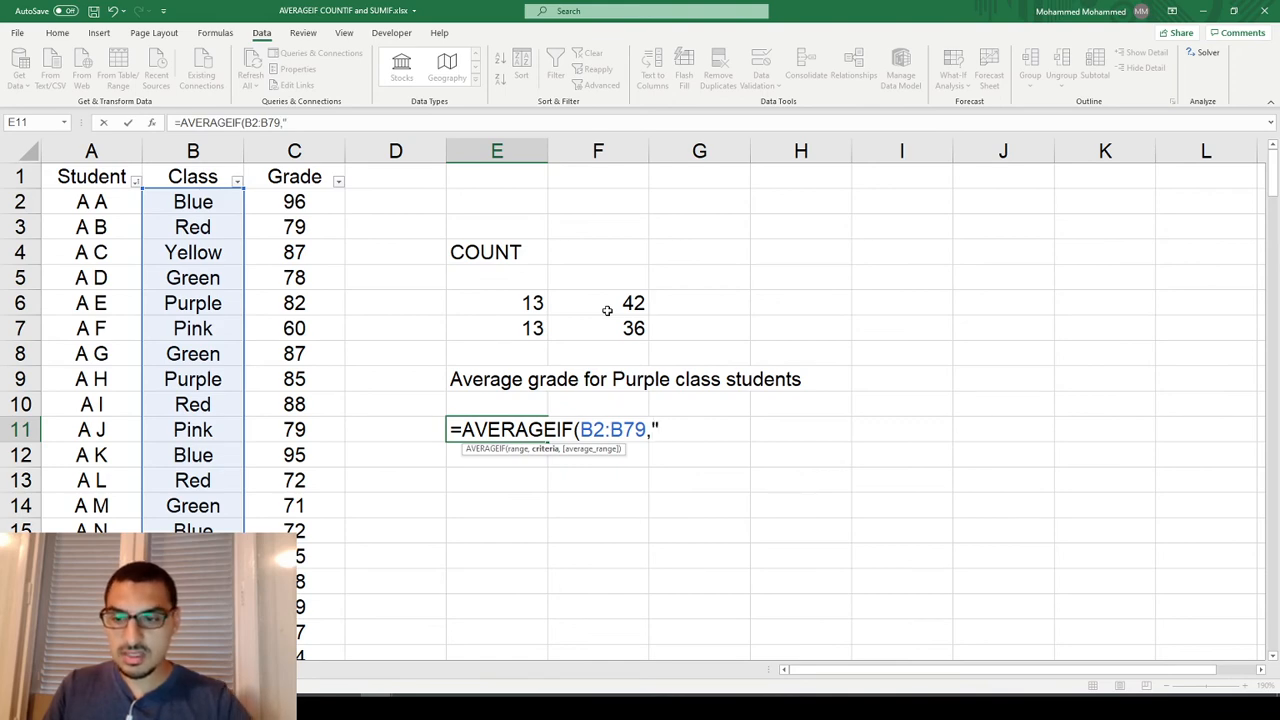
text(Pin)
key(BackSpace)
key(BackSpace)
key(BackSpace)
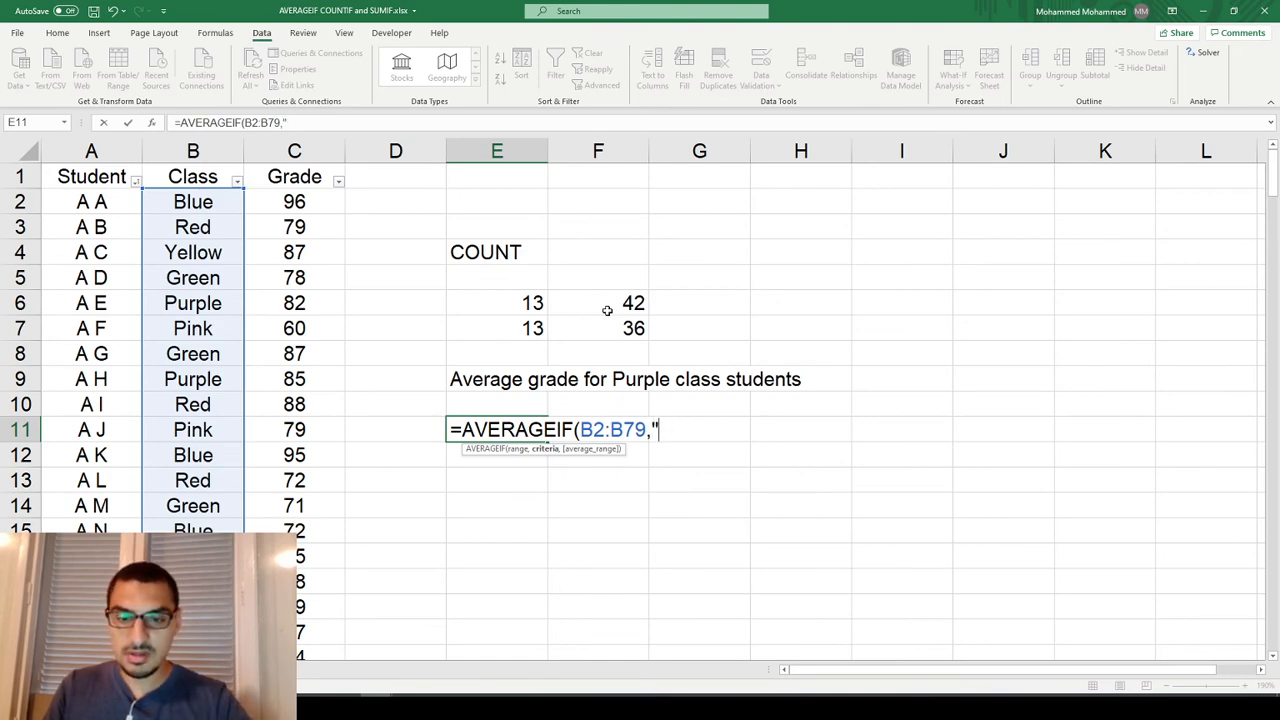
text(Purple",)
Set the grades in C2:C79 as the average range and complete the AVERAGEIF formula in E11.
key(Left)
key(Left)
key(Up)
key(ctrl+Up)
key(Down)
key(ctrl+shift+Down)
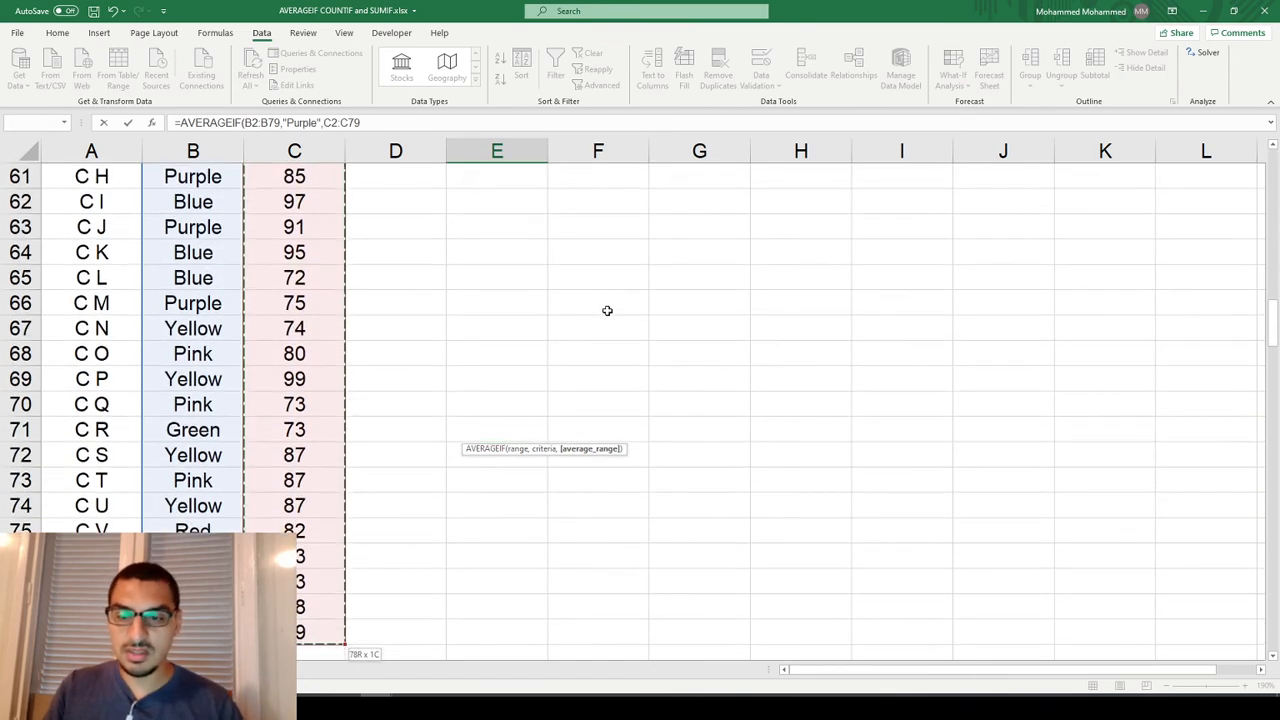
key(Tab)
key(Up)
key(Up)
key(Up)
key(Up)
key(Up)
key(Up)
key(Up)
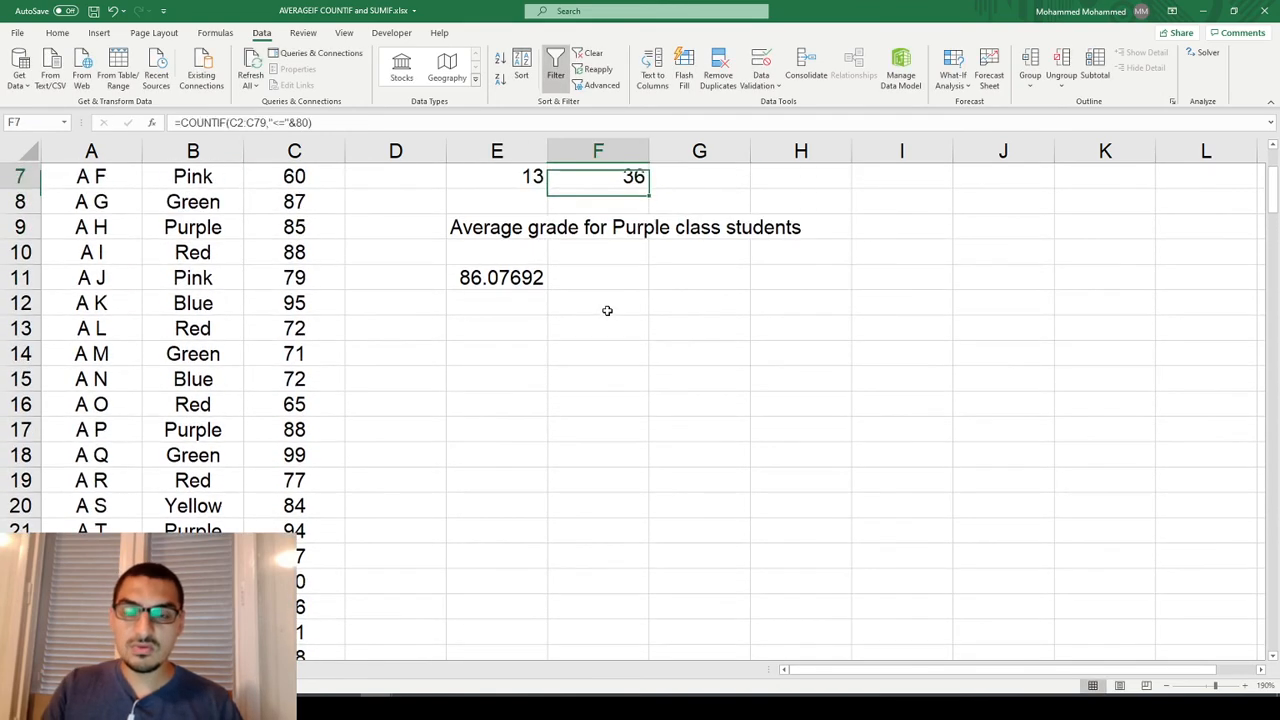
key(Down)
scroll(607, 310, up, 1)
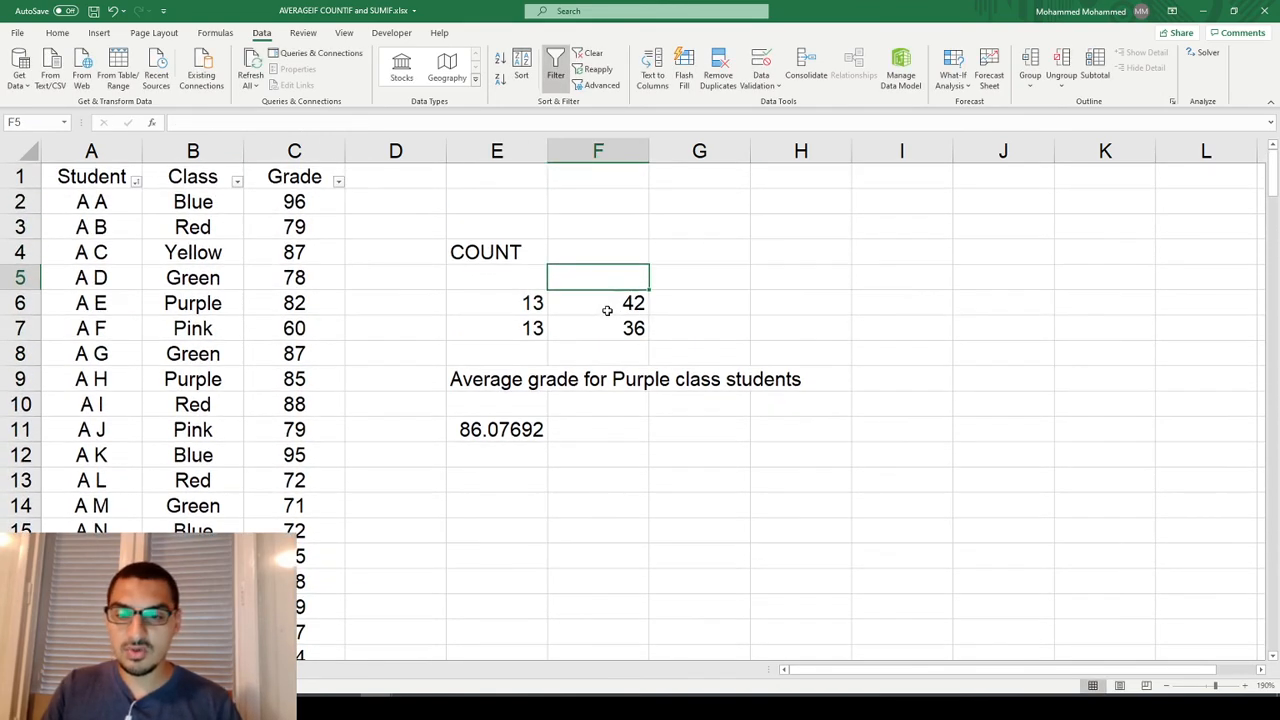
Try a grade of 60 for the Purple student in C6 to test the E11 average, and undo it.
click(537, 424)
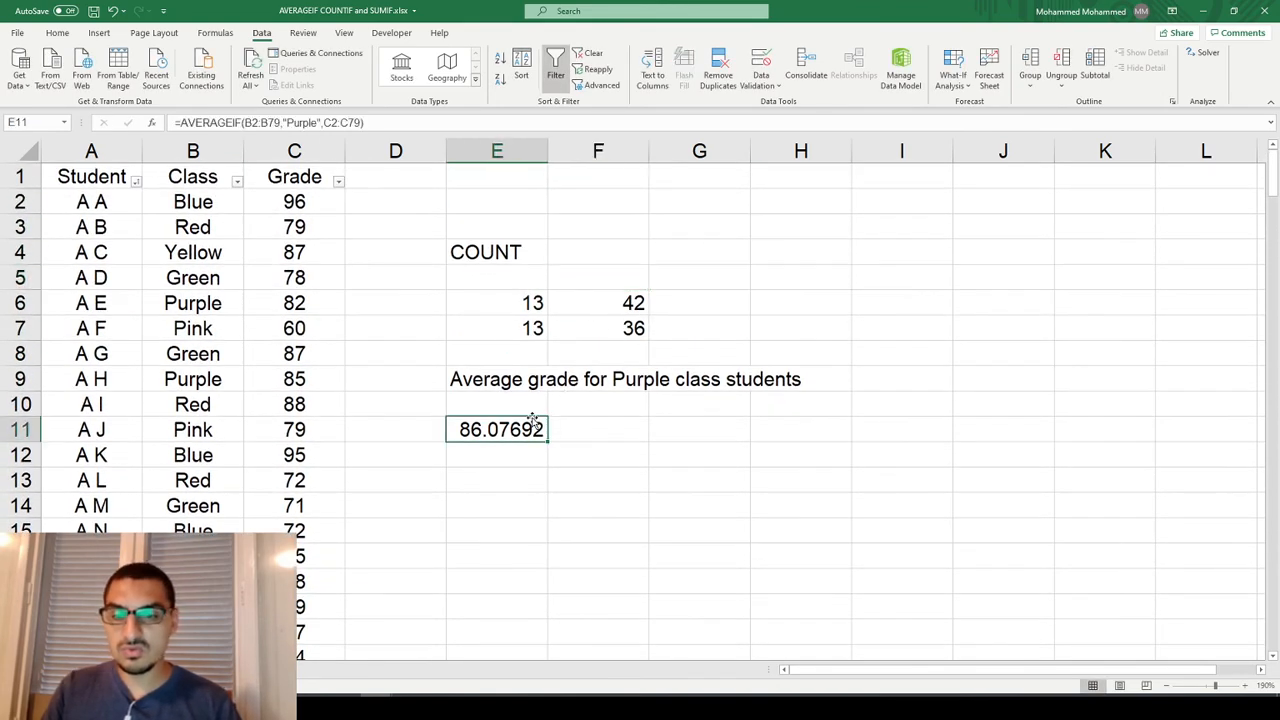
click(271, 297)
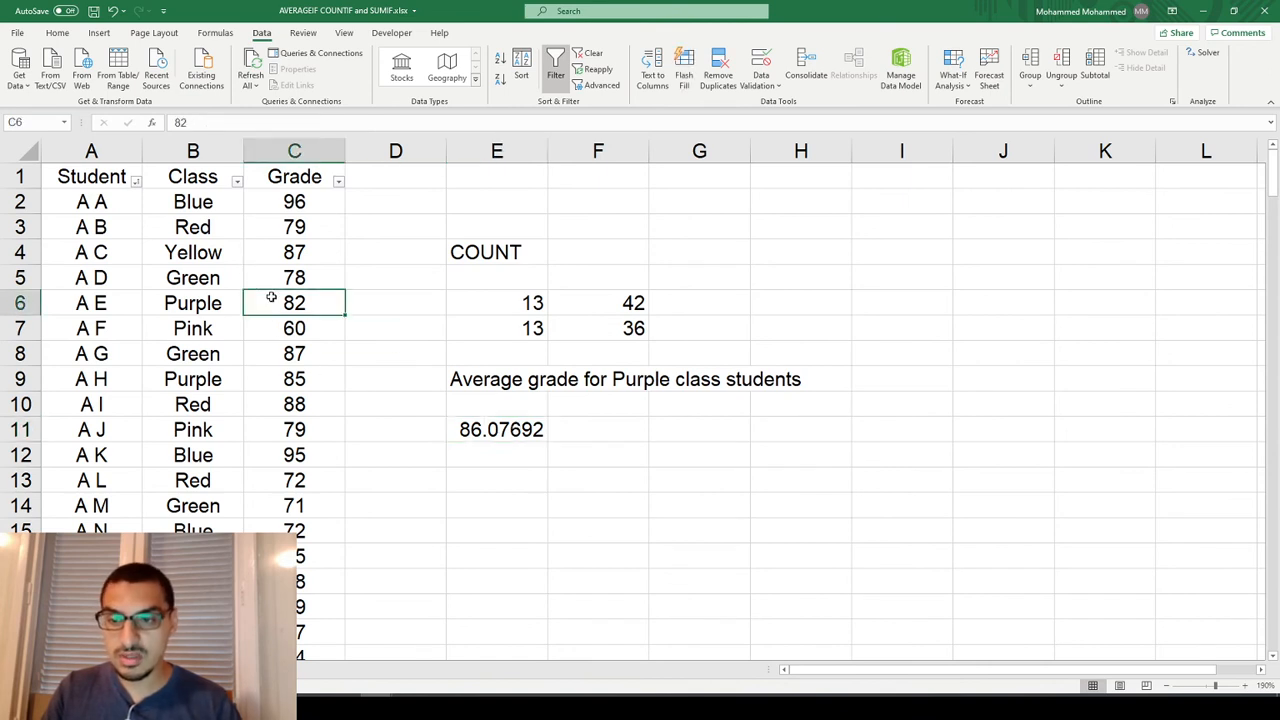
text(60)
key(Return)
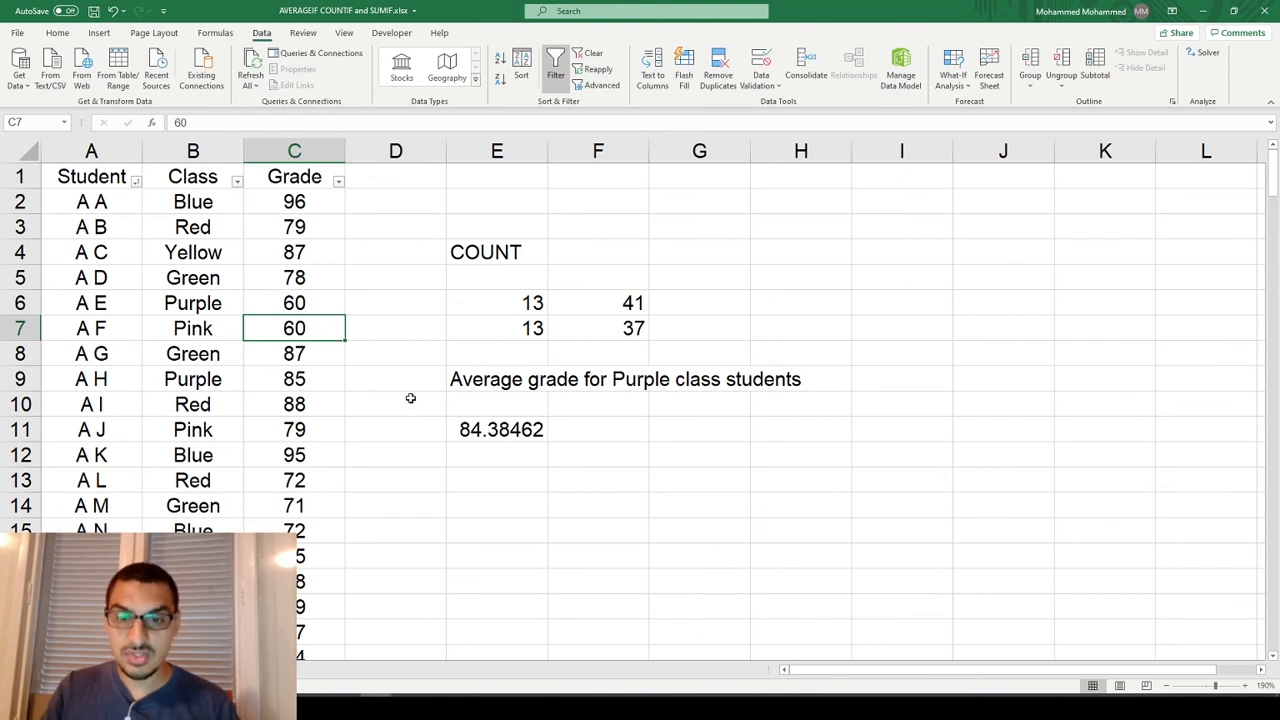
key(ctrl+z)
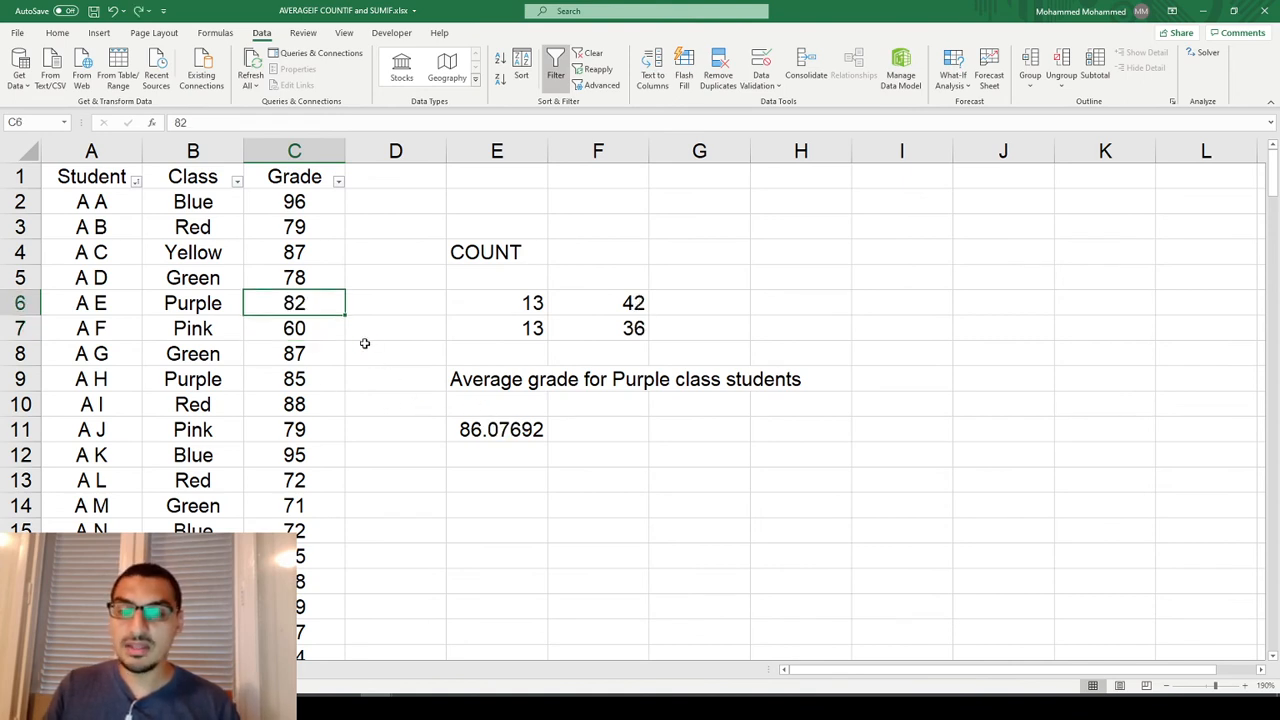
Try a grade of 100 for the Pink student in C7 to test the E11 average, and undo it.
key(Down)
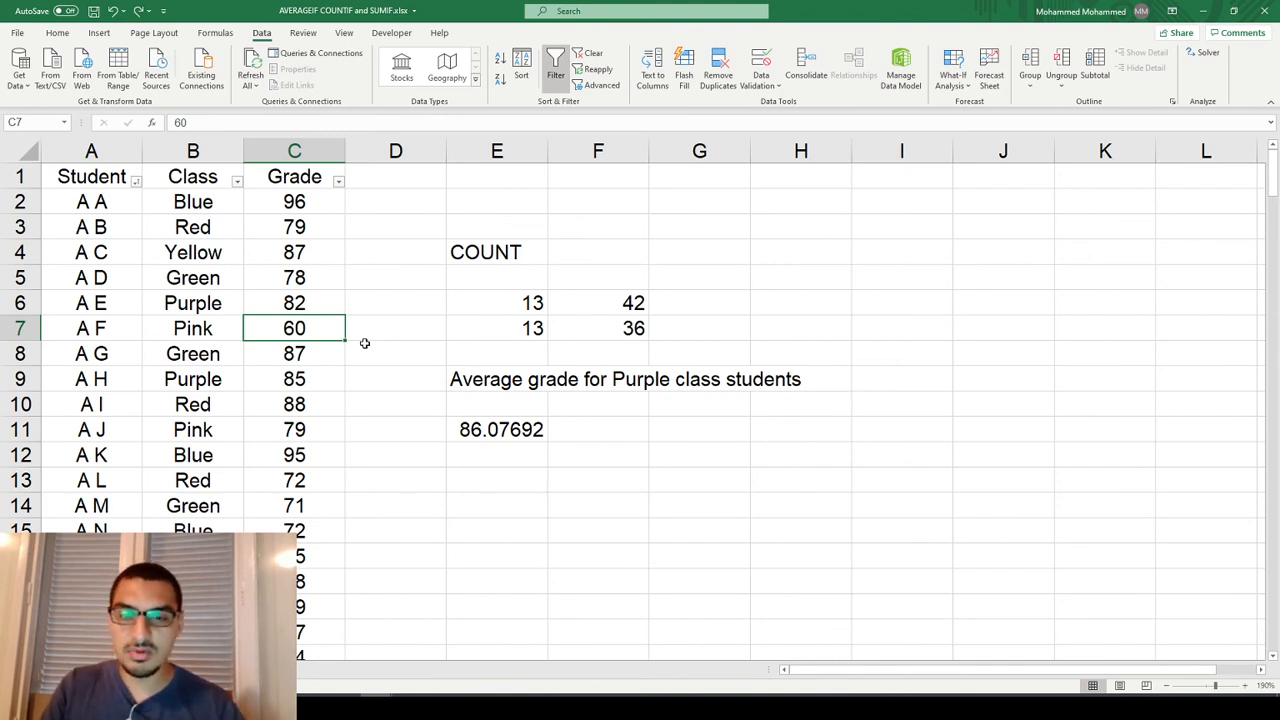
text(00110)
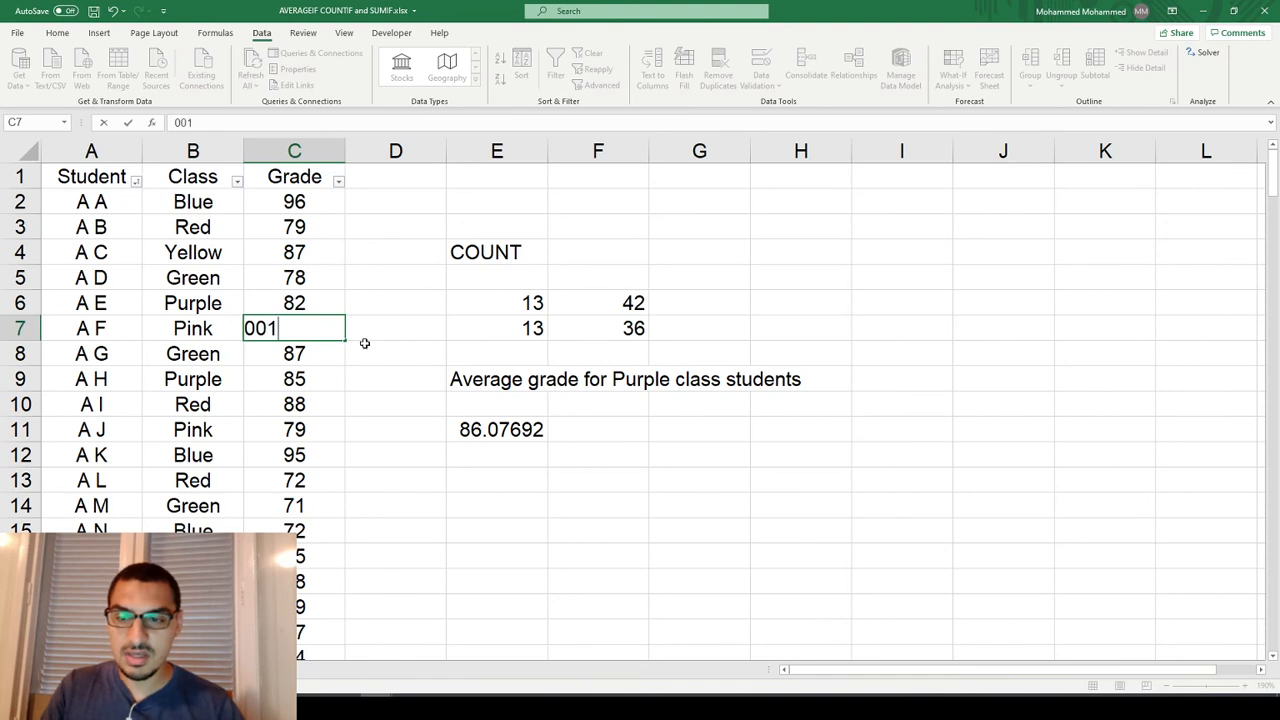
key(BackSpace)
key(BackSpace)
text(00)
key(Return)
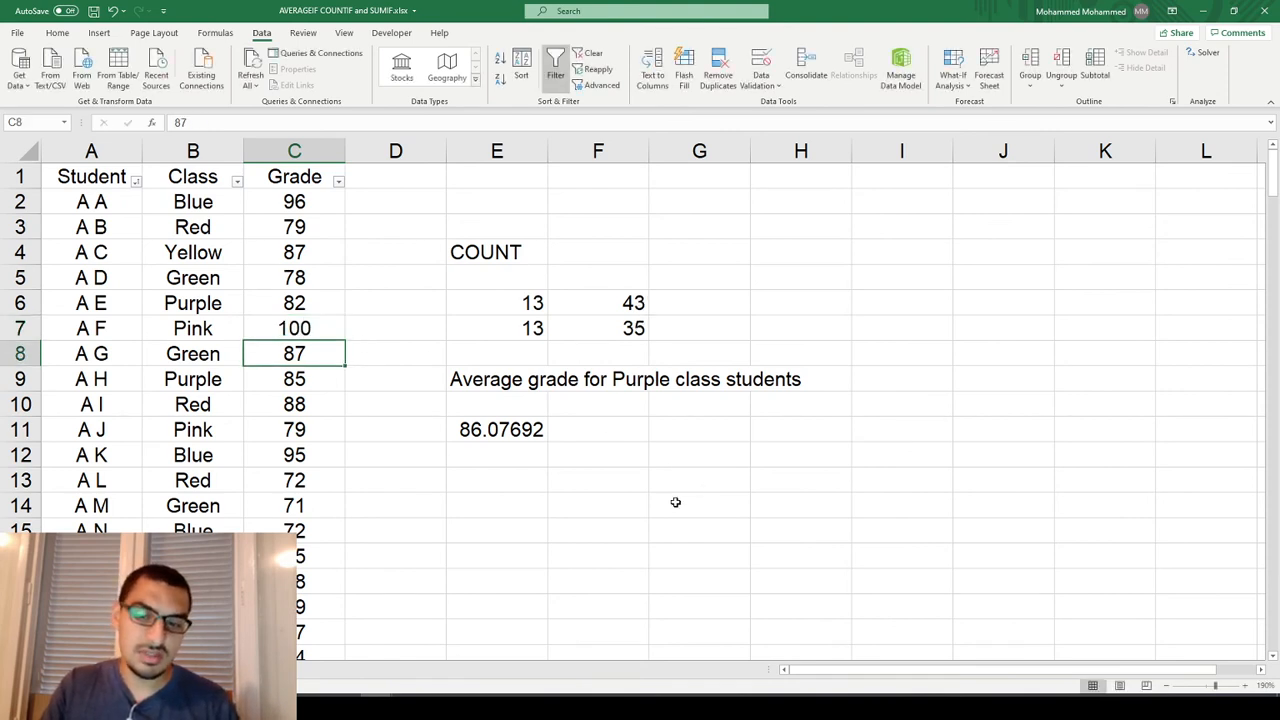
click(483, 432)
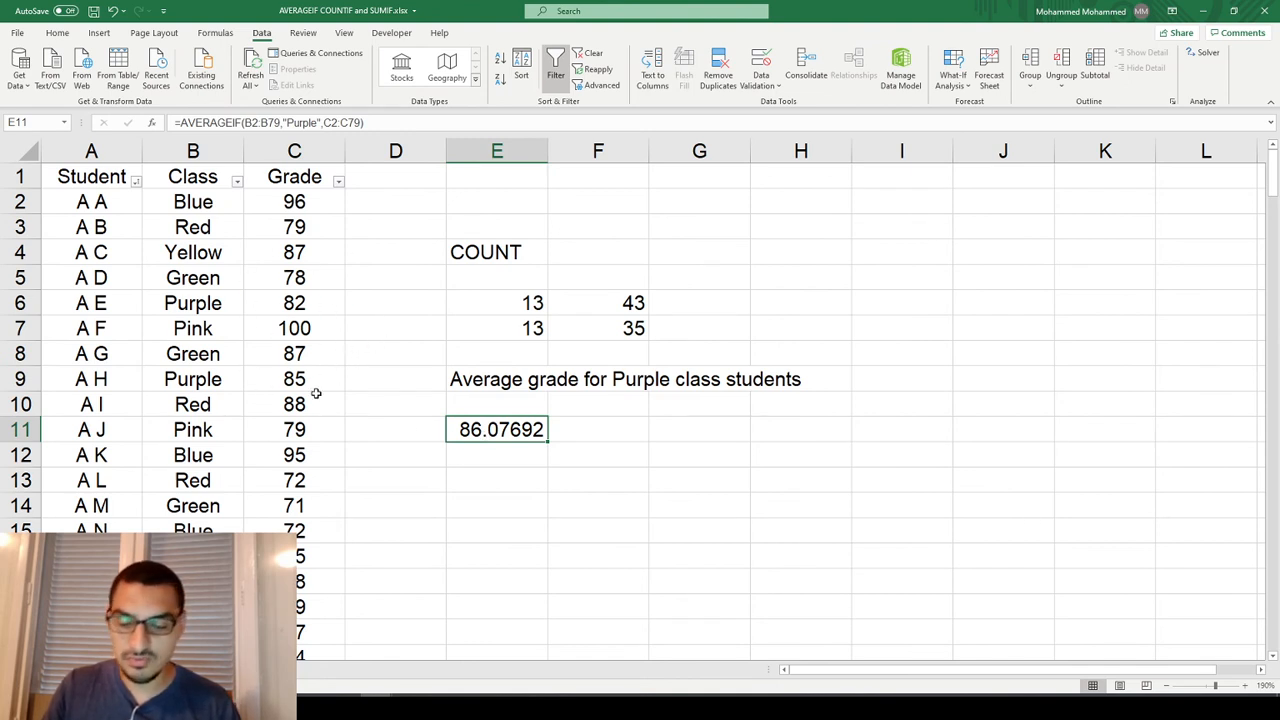
key(ctrl+z)
Examine the average range argument C2:C79 in the AVERAGEIF formula in E11.
key(Down)
key(Down)
key(Down)
key(Down)
key(Right)
key(Right)
key(Right)
key(Left)
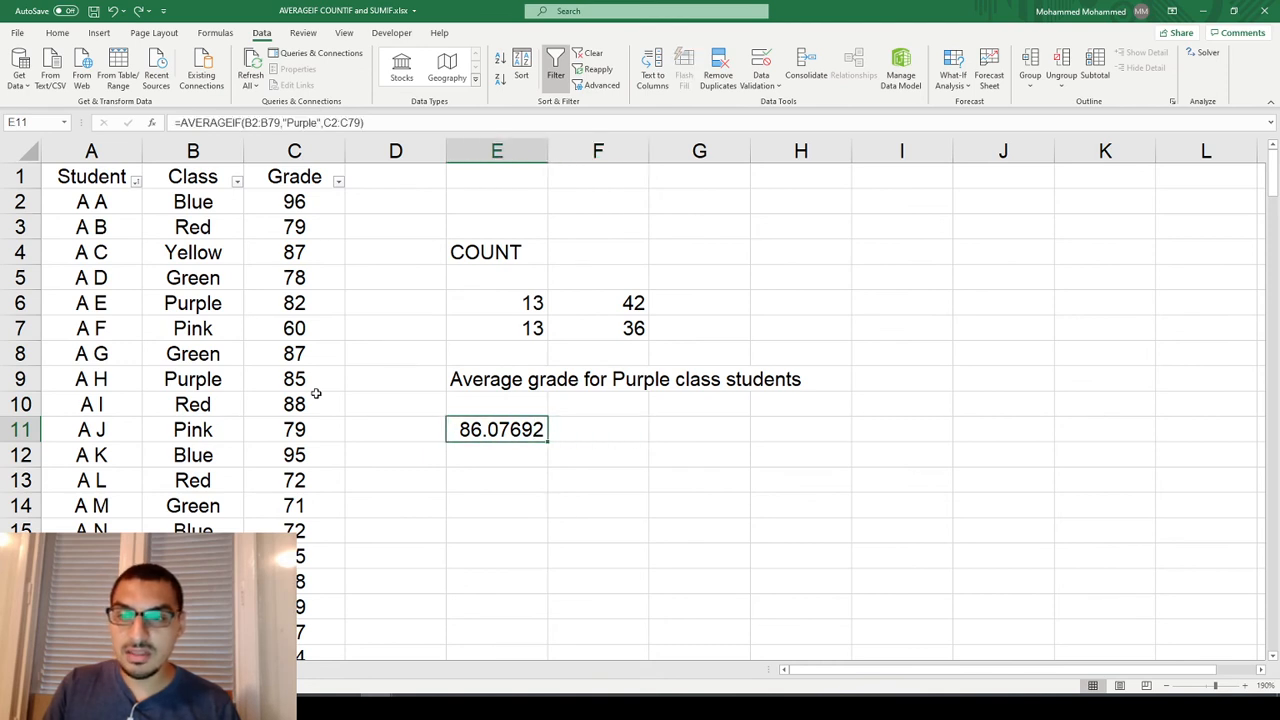
key(F2)
key(Left)
key(Left)
key(ctrl+shift+Left)
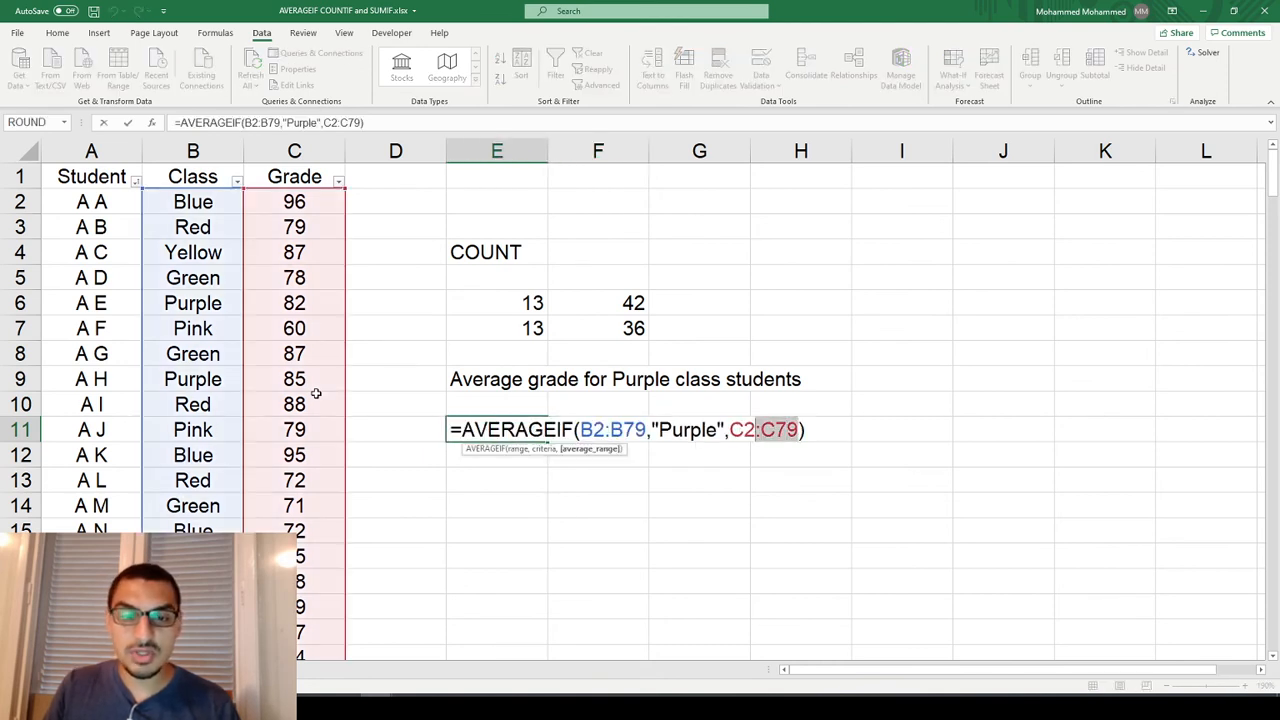
key(BackSpace)
key(Return)
Start an AVERAGEIF formula in E12 with the grades in C2:C79 as its range.
key(Down)
key(Up)
text(=averag)
key(BackSpace)
key(BackSpace)
text(rageif)
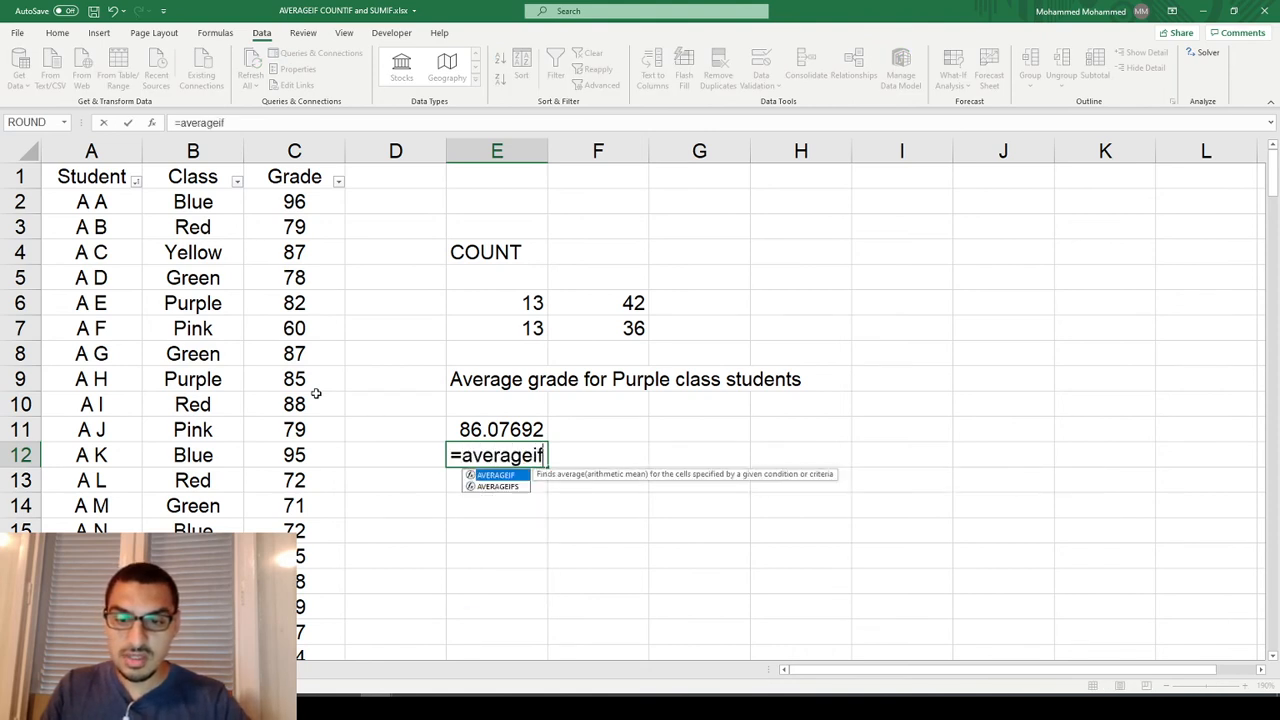
key(Tab)
key(Left)
key(Left)
key(Up)
key(ctrl+Up)
key(ctrl+Down)
key(ctrl+shift+Up)
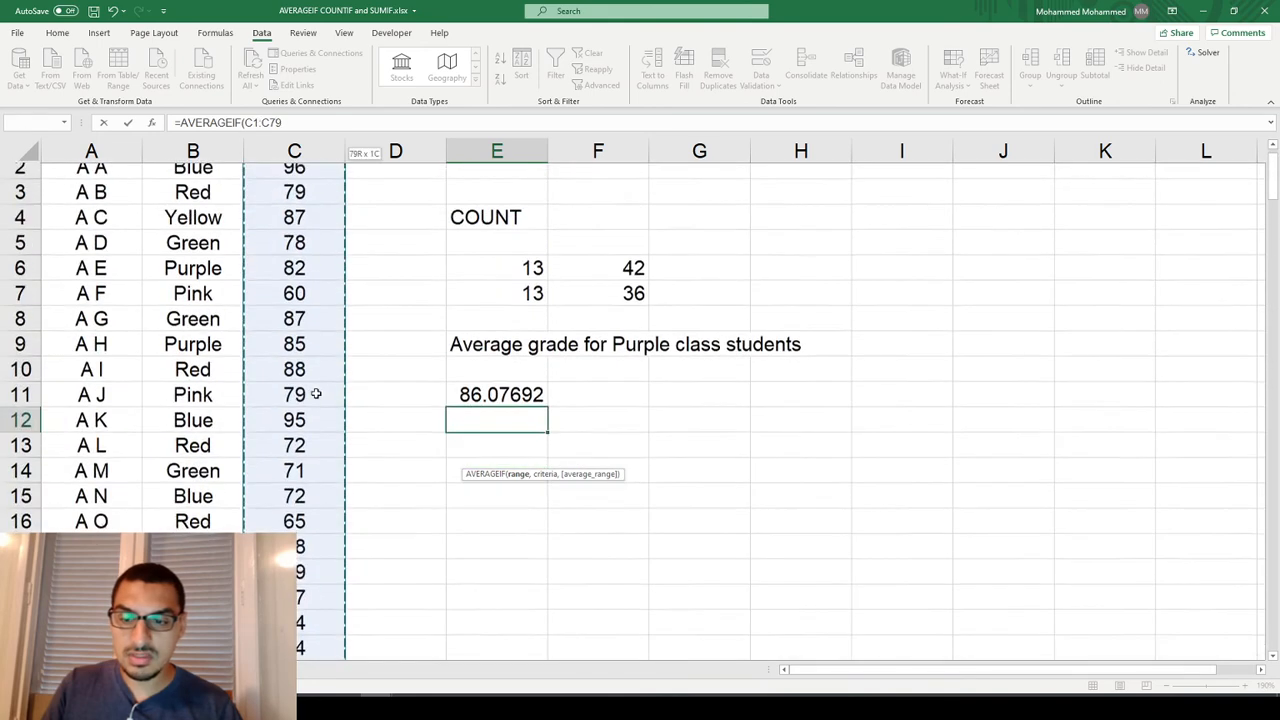
text(,)
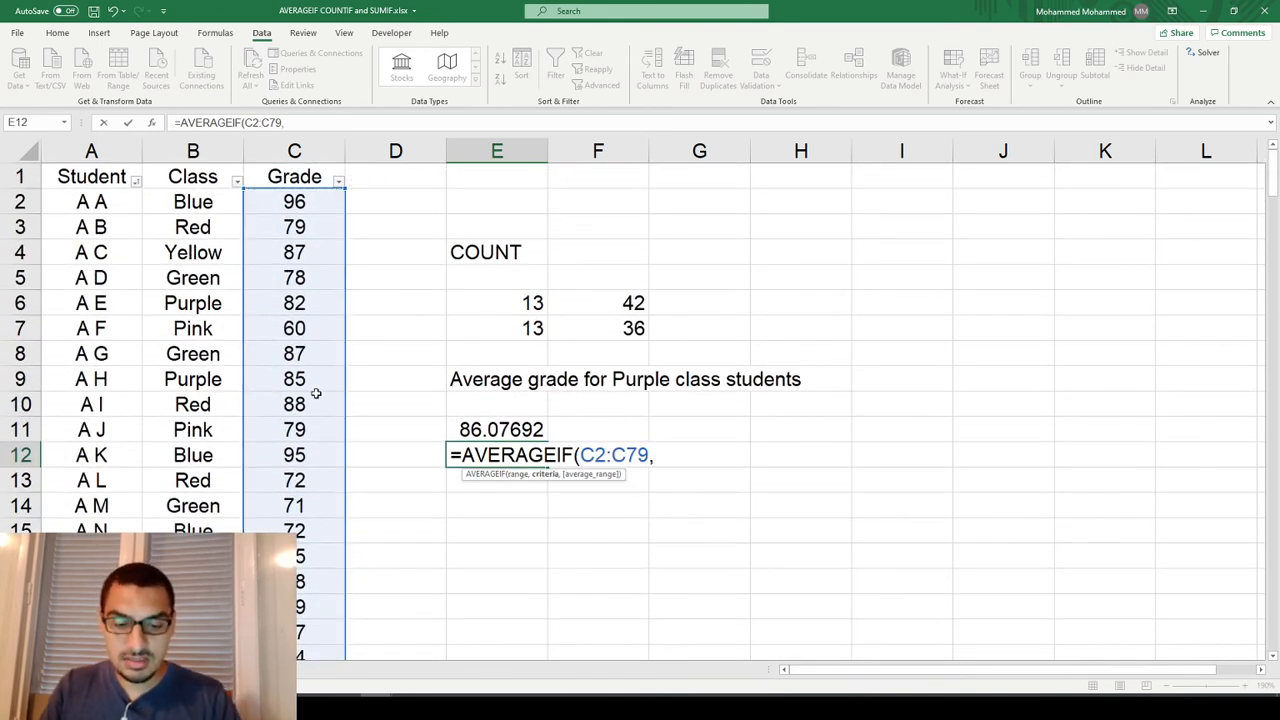
text(">)
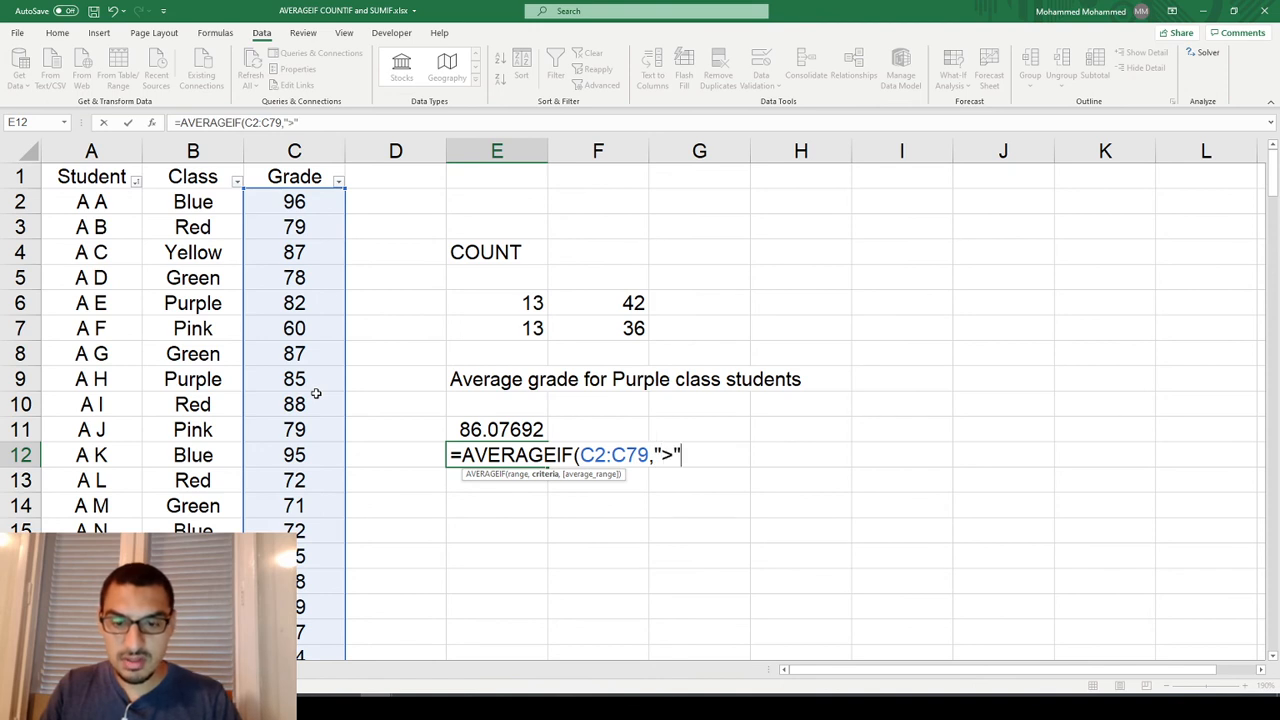
text(")
text(&80))
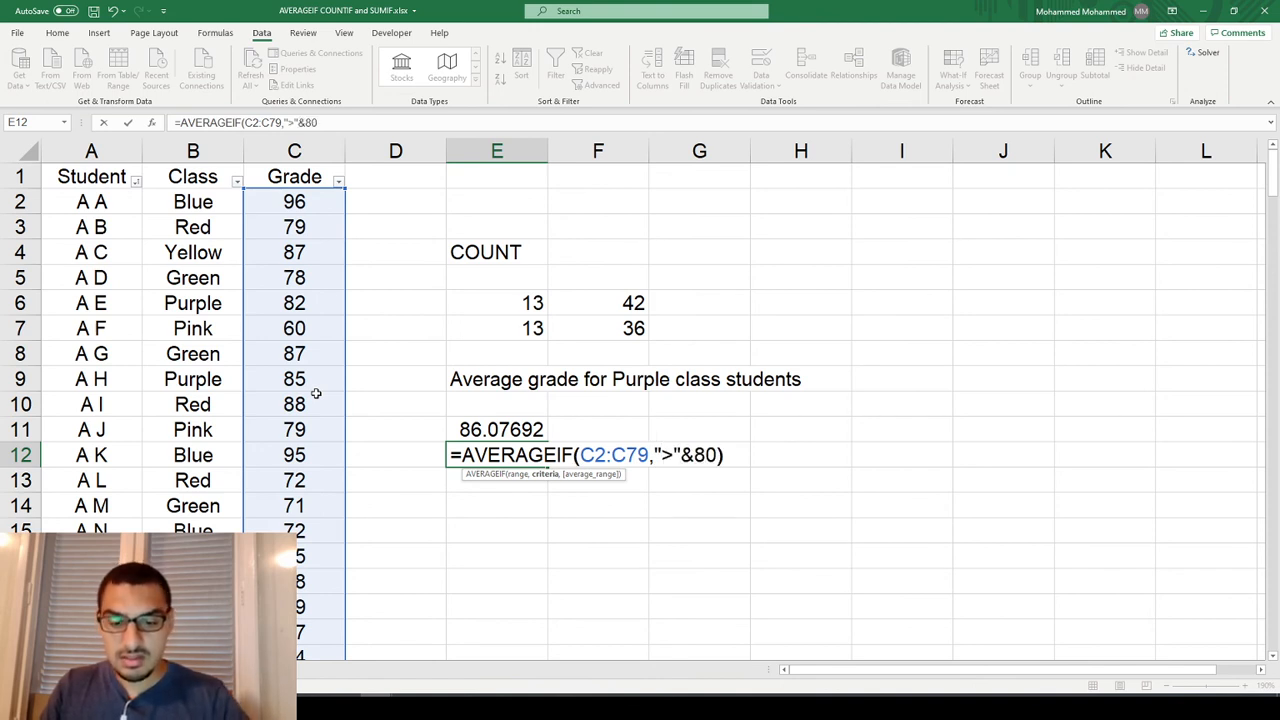
Set the criterion to ">"&80, complete the AVERAGEIF formula in E12, and review it.
key(Return)
key(Up)
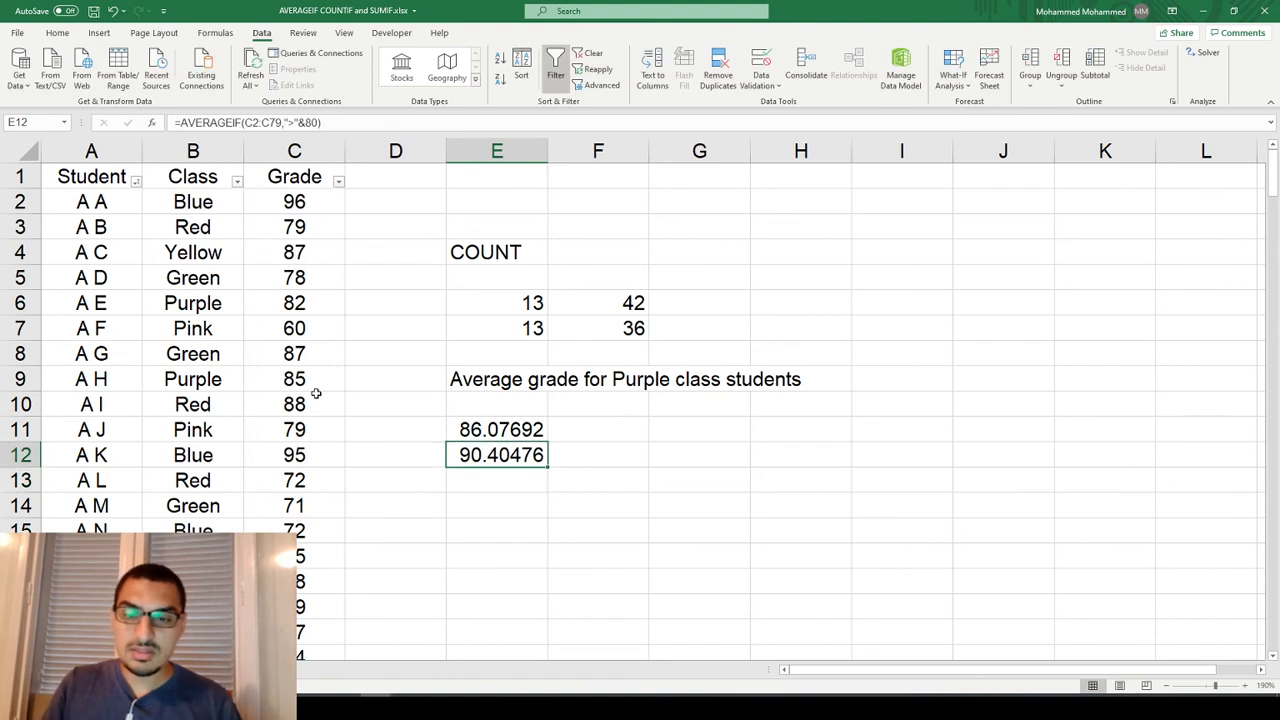
key(F2)
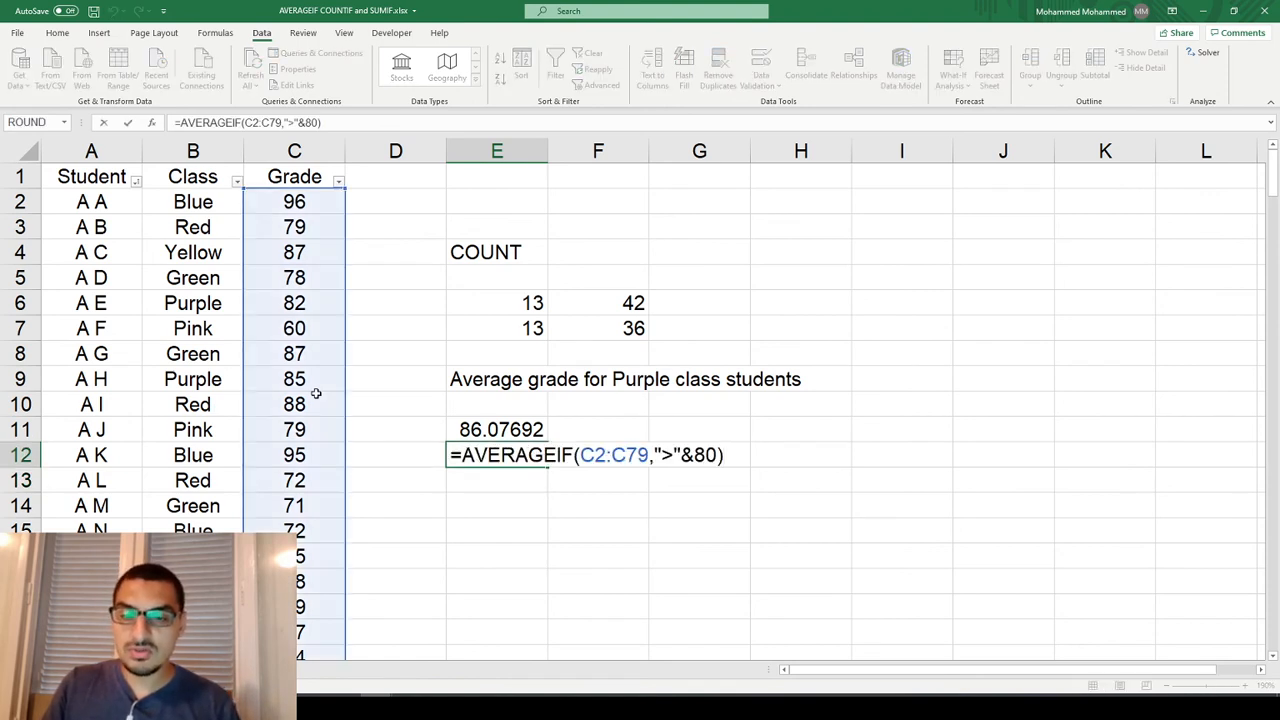
key(Escape)
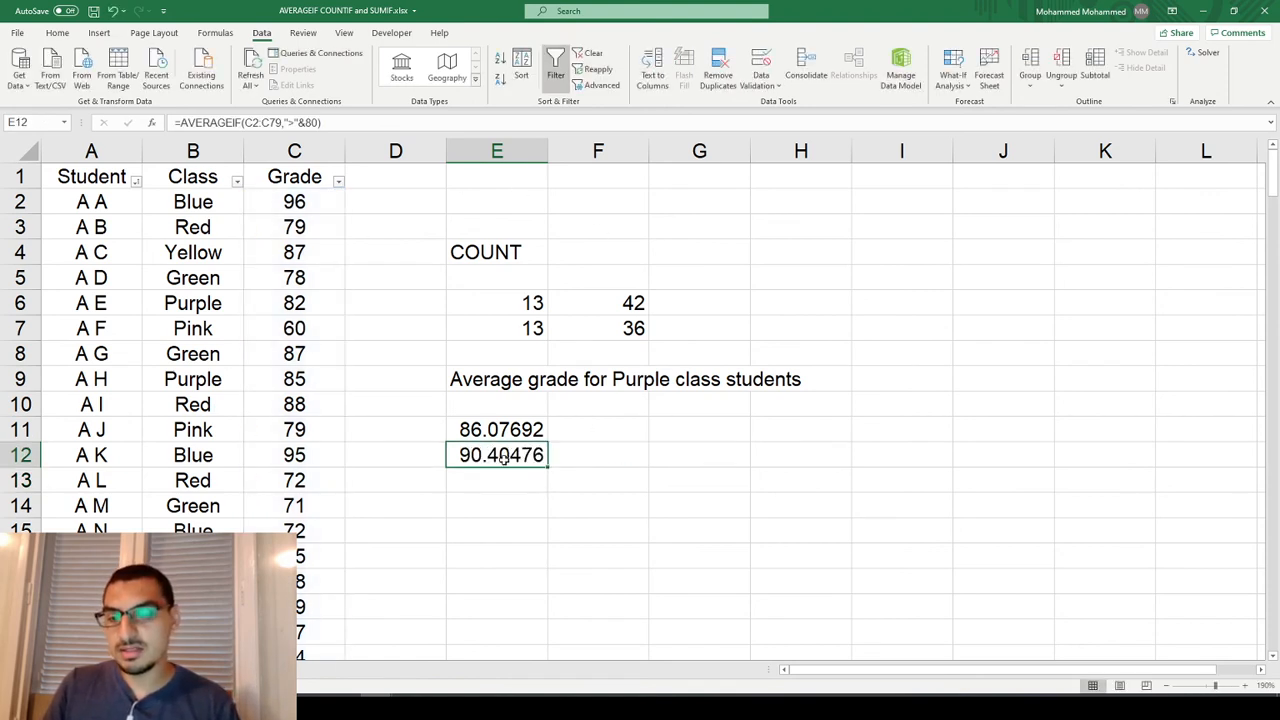
Try a grade of 60 for the Yellow student in C4 to test the E12 average, and undo it.
click(297, 252)
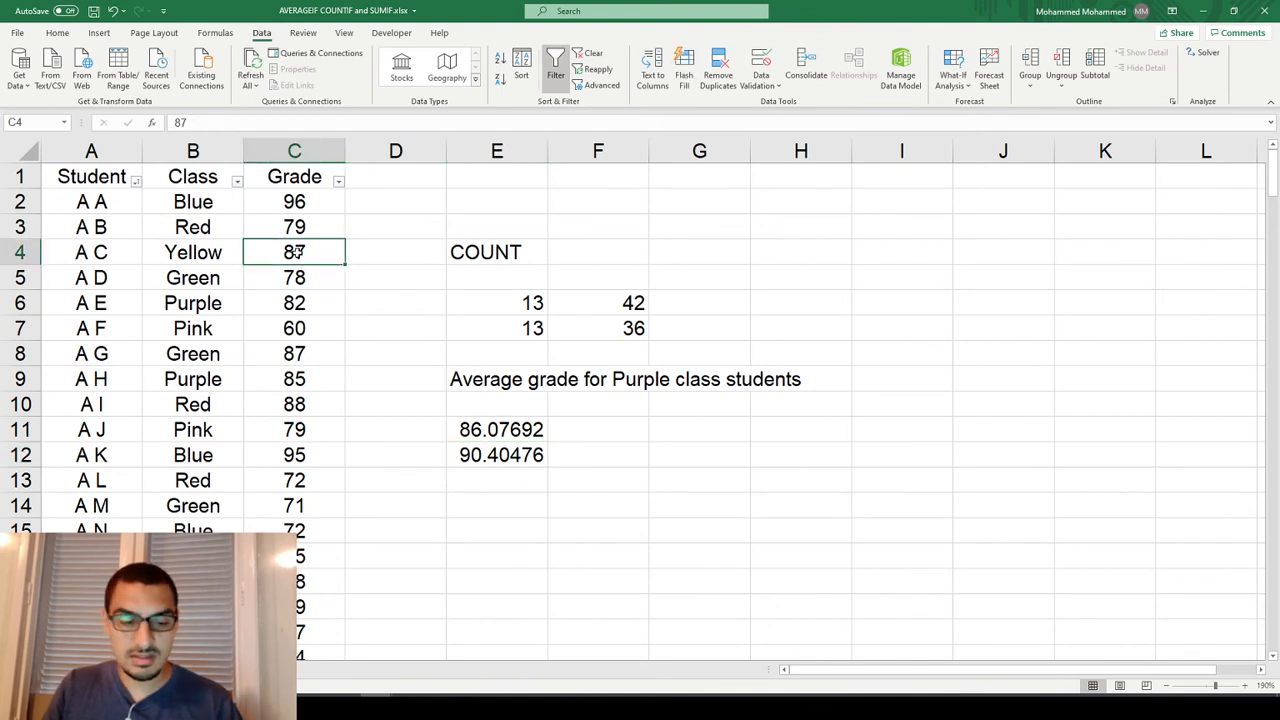
text(60)
key(Return)
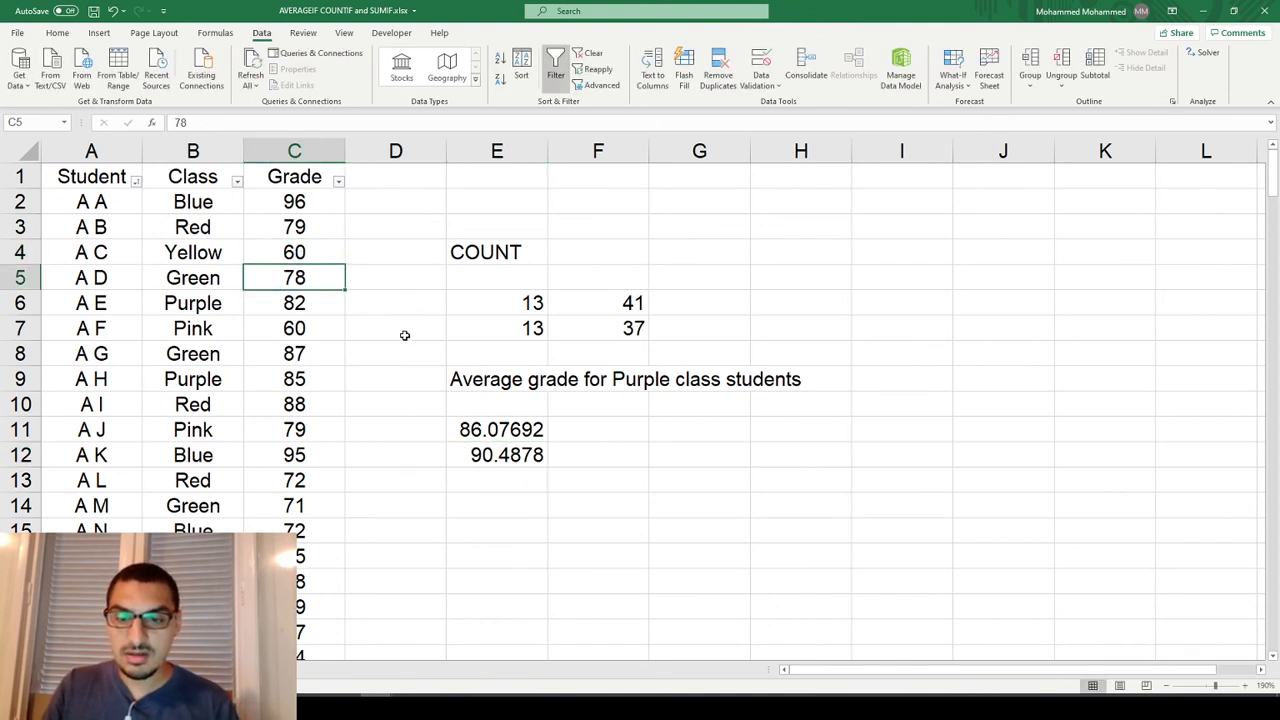
click(490, 456)
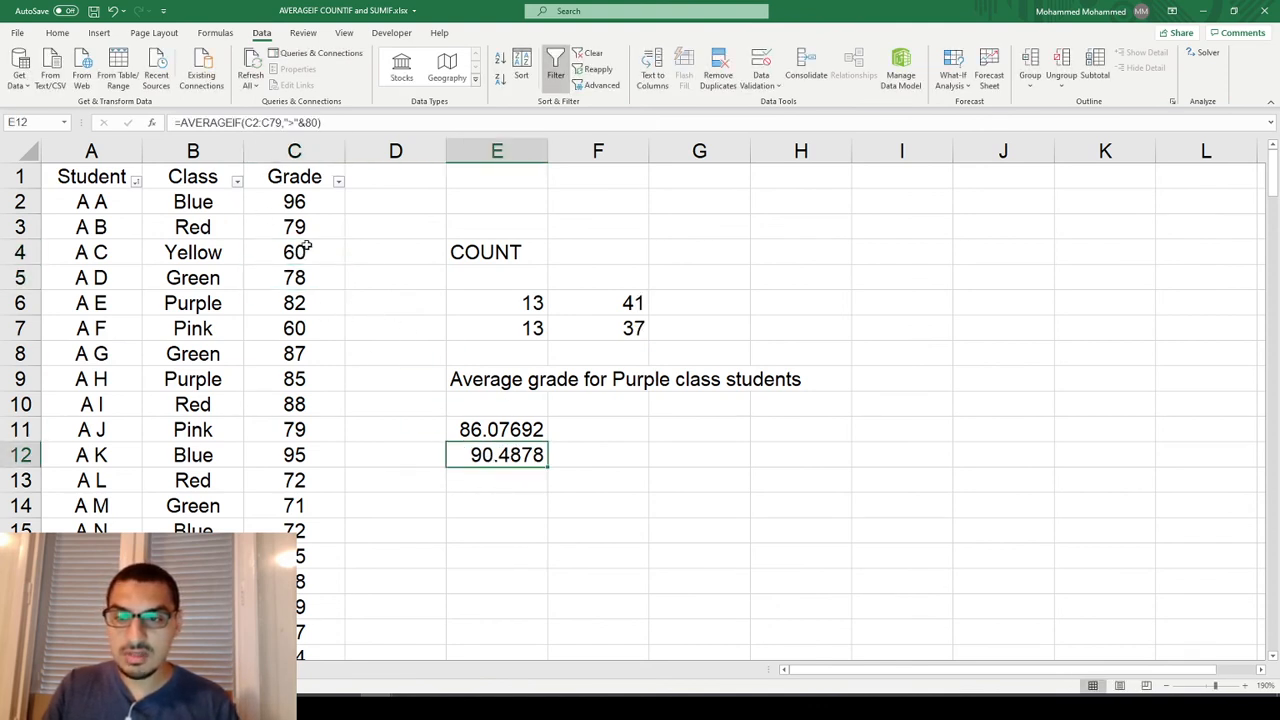
click(329, 277)
key(ctrl+z)
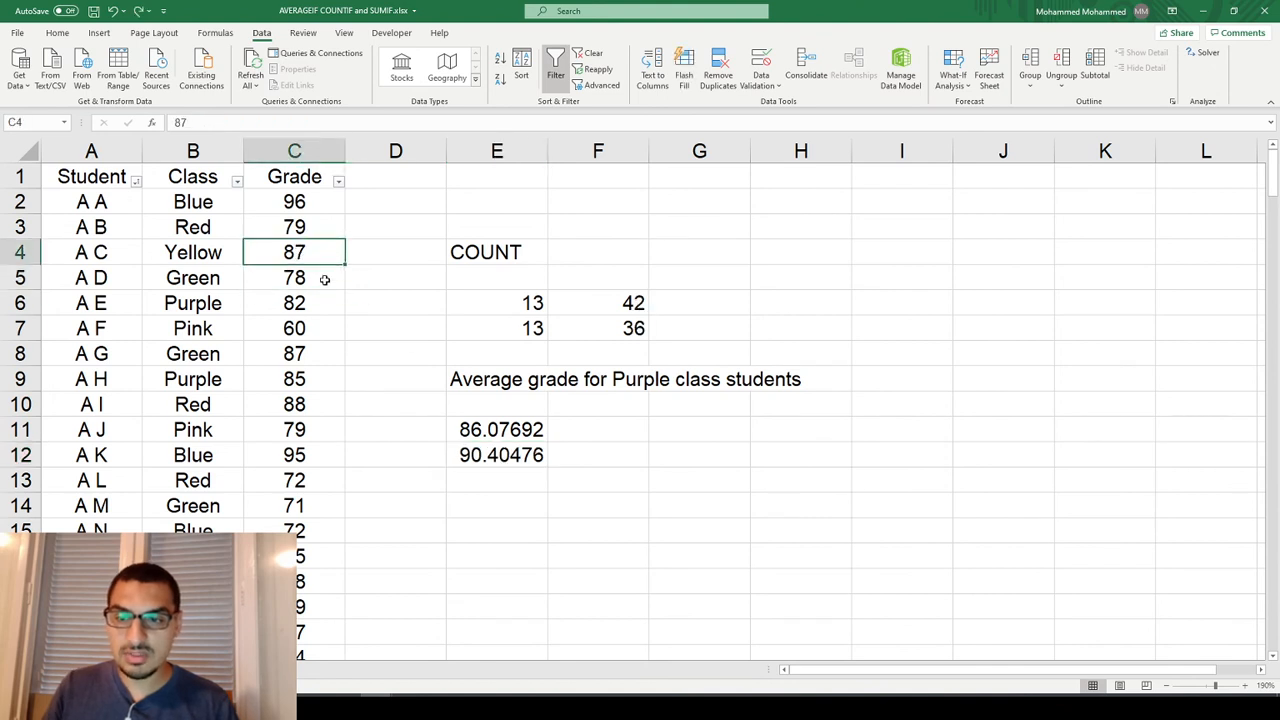
Try a grade of 50 for the Red student in C3 to test the E12 average, and undo it.
click(300, 227)
text(50)
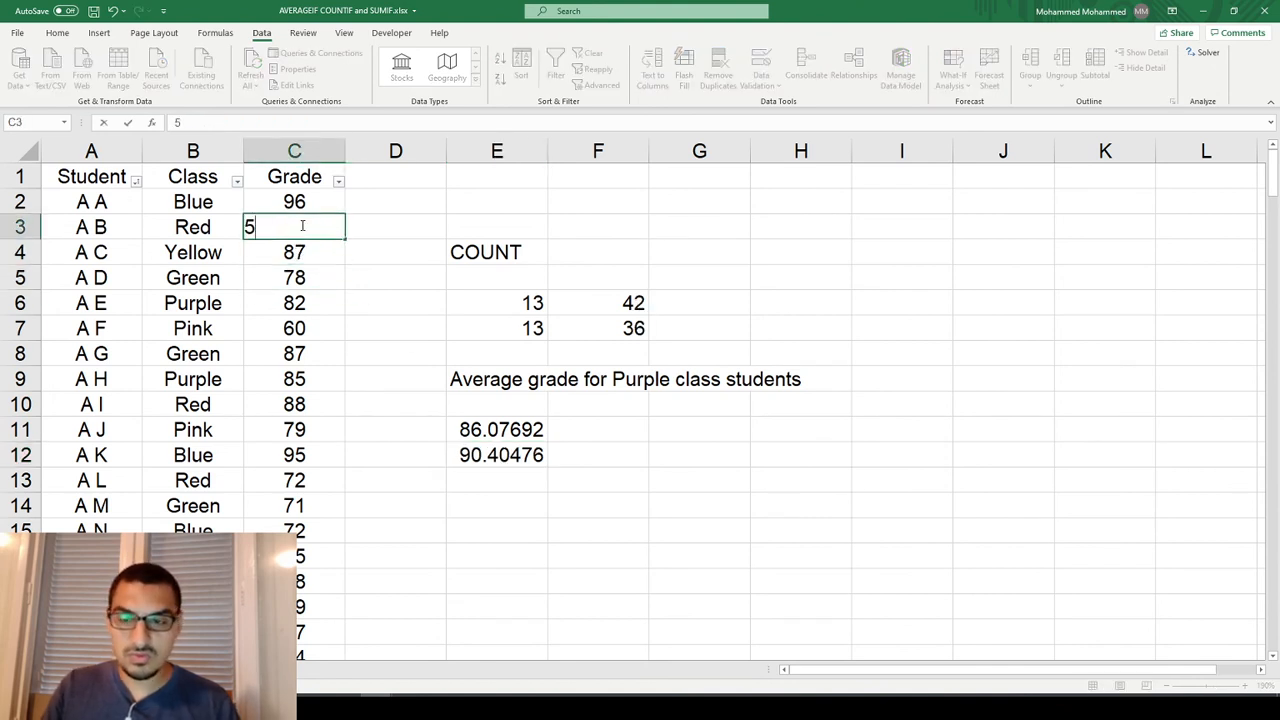
key(Return)
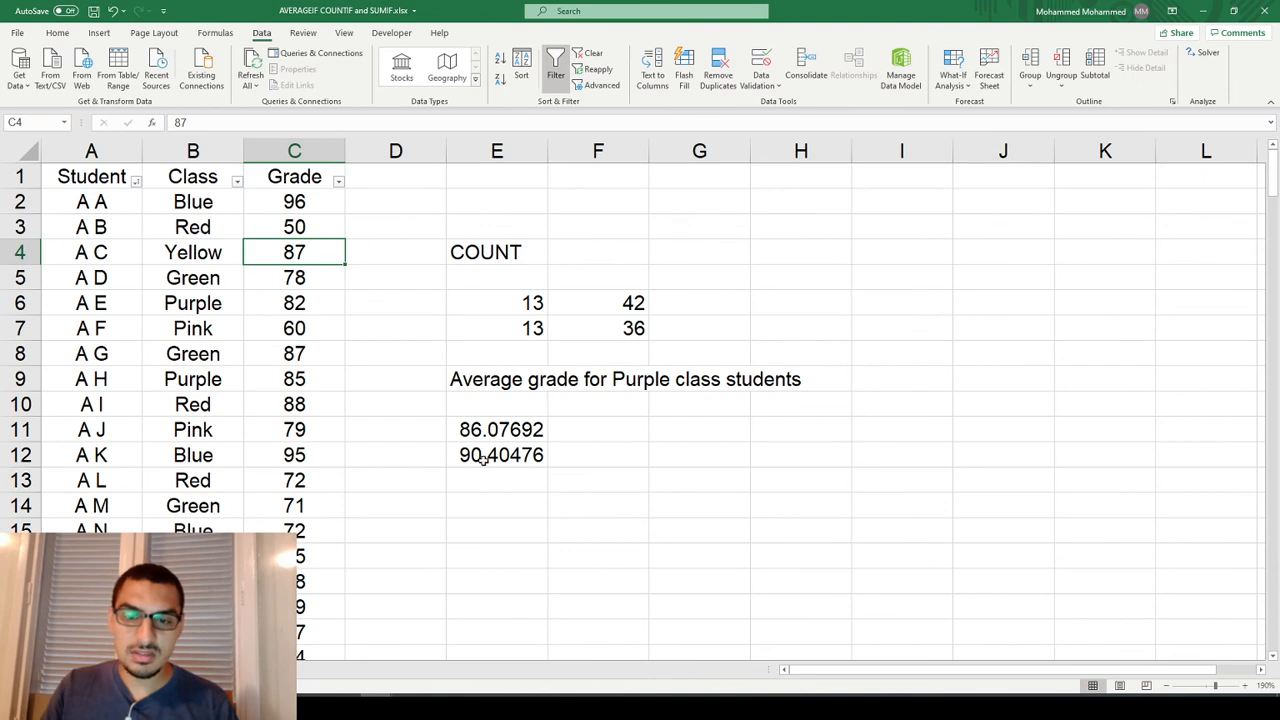
click(484, 458)
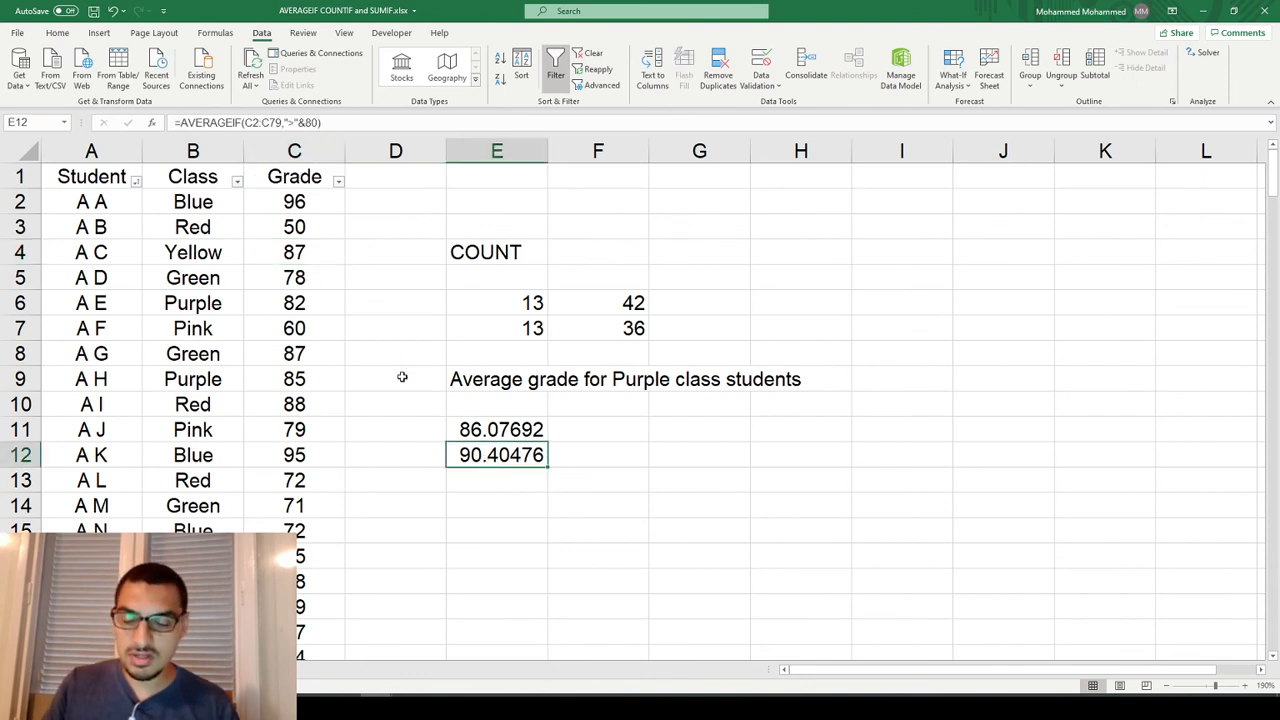
key(ctrl+z)
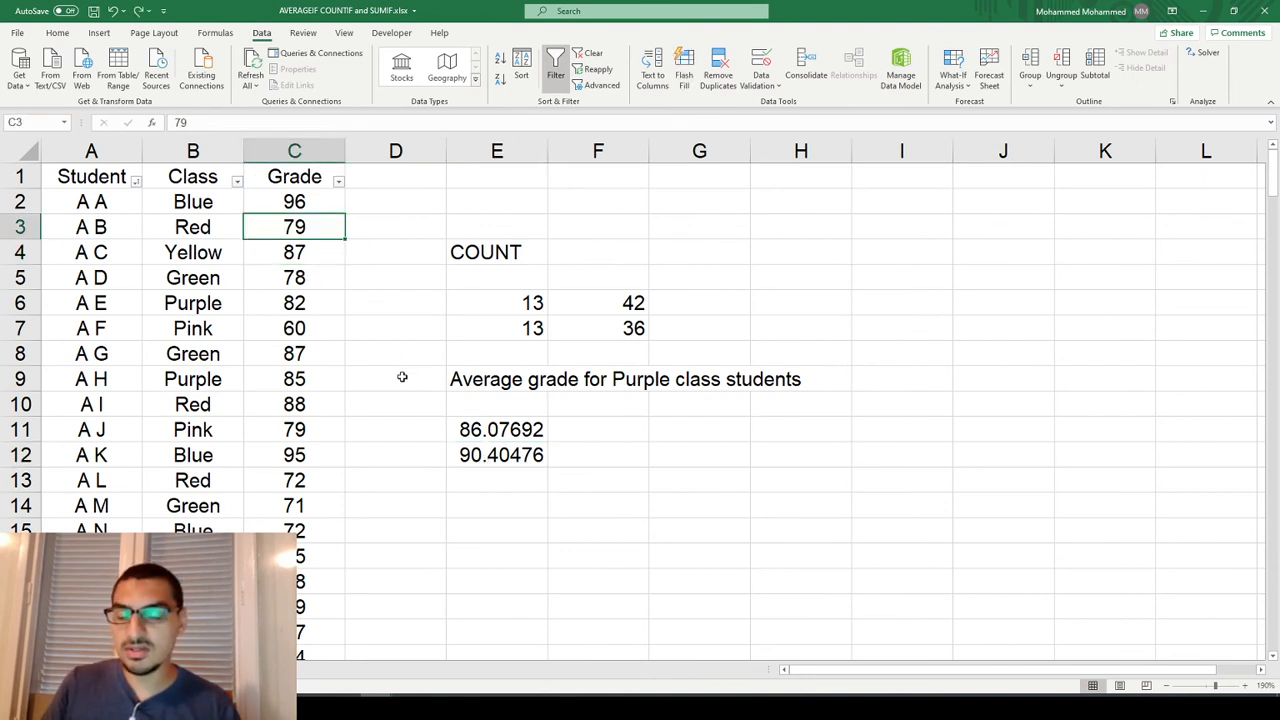
Enter the label "Sum of grades of students in Pink class" in E14.
key(Down)
key(Down)
key(Down)
key(Down)
key(Down)
key(Down)
key(Down)
key(Down)
key(Down)
key(Right)
key(Right)
key(Right)
key(Down)
key(Down)
key(Left)
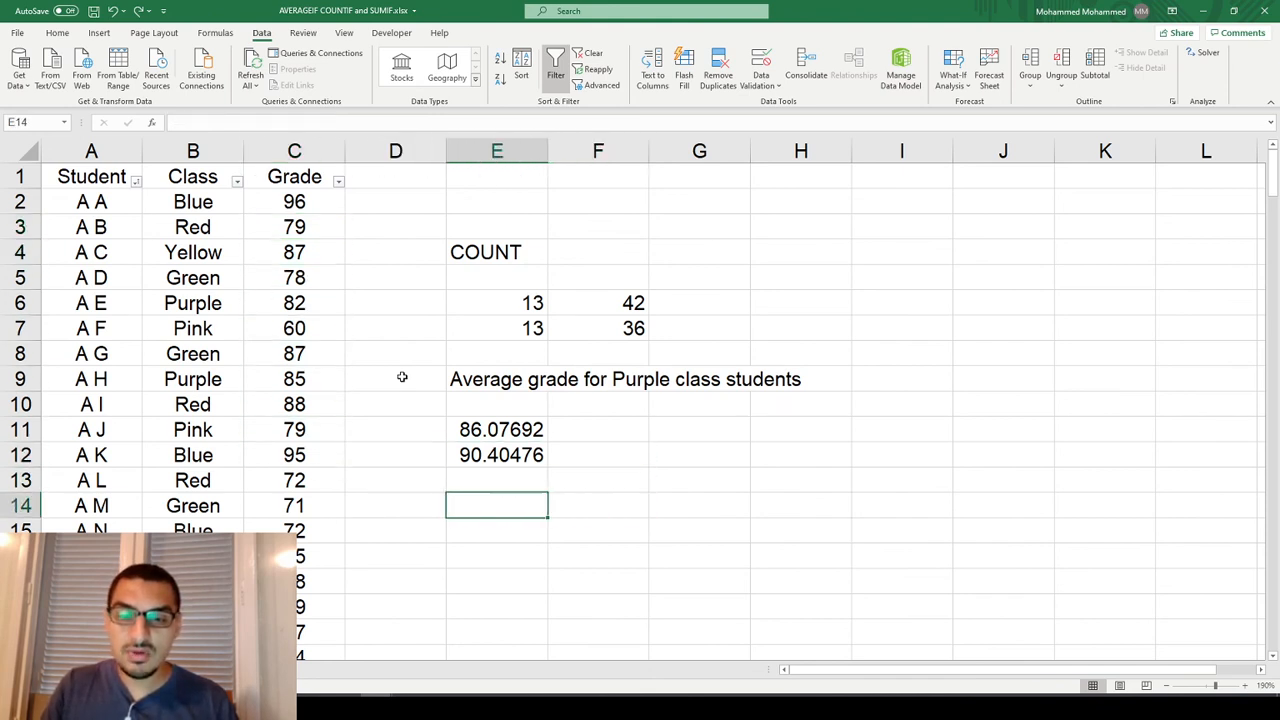
text(Sum of grades of students)
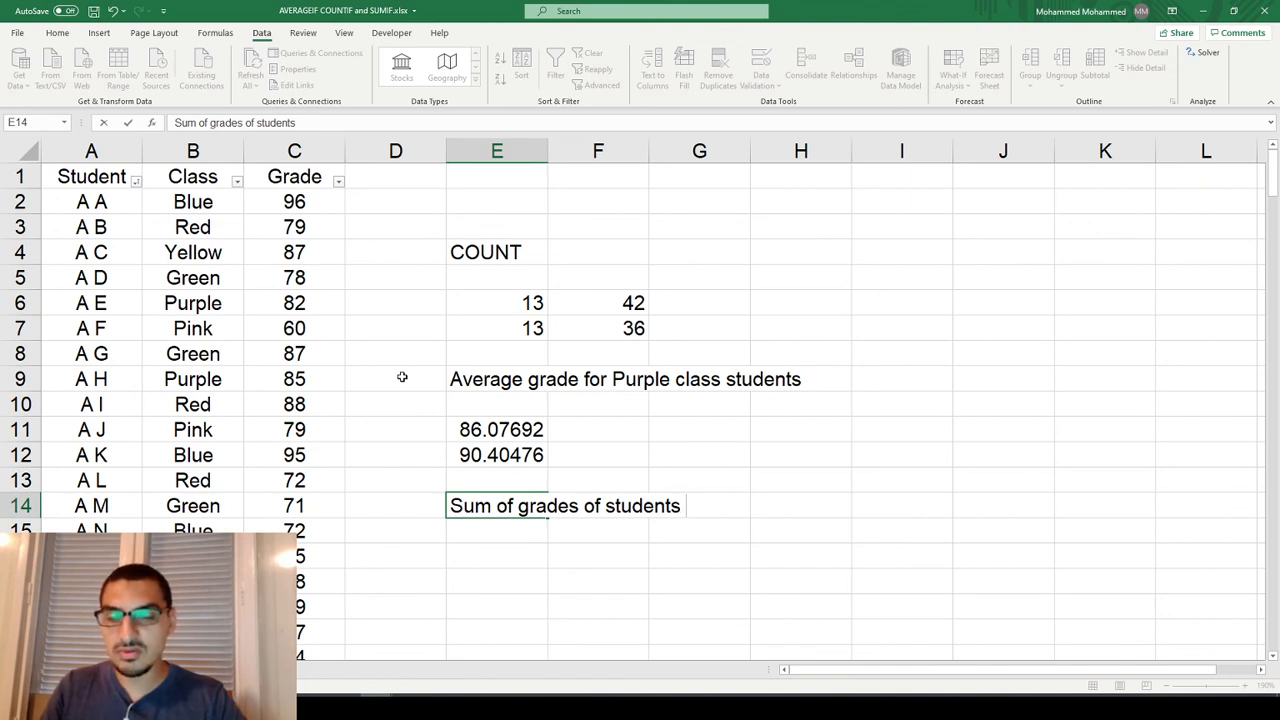
text(in )
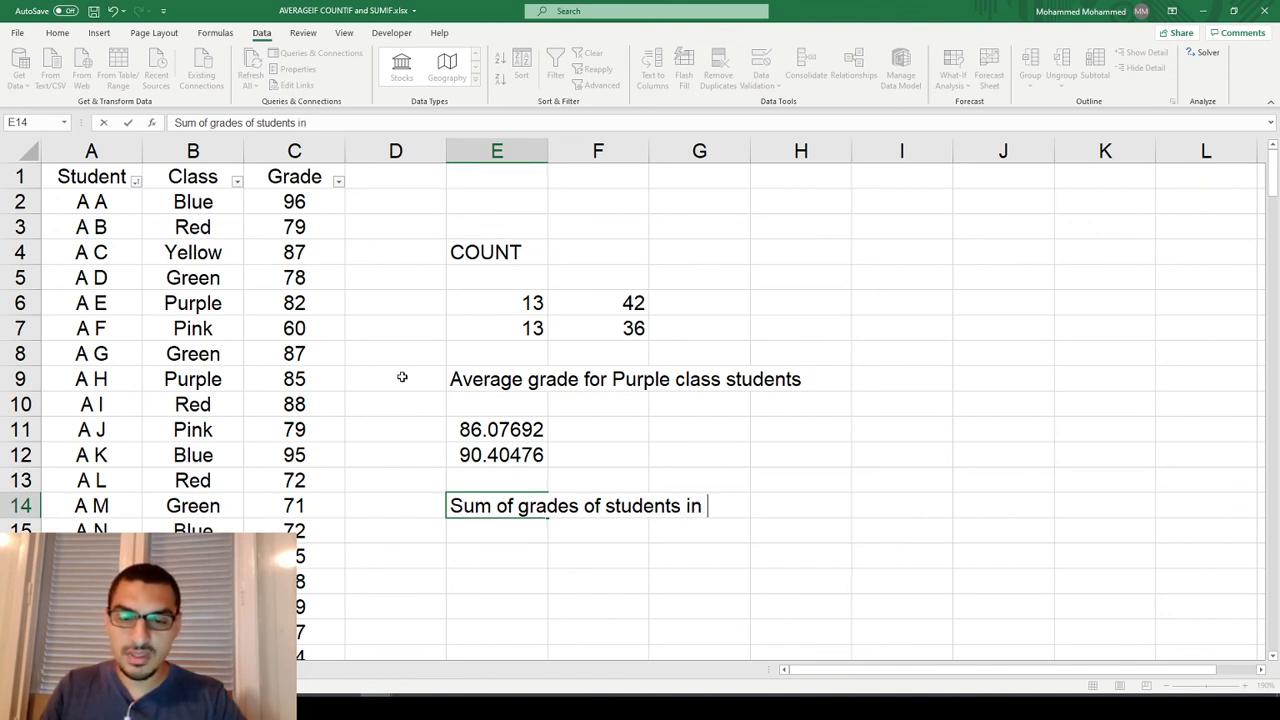
text(Pink class)
key(Return)
key(Return)
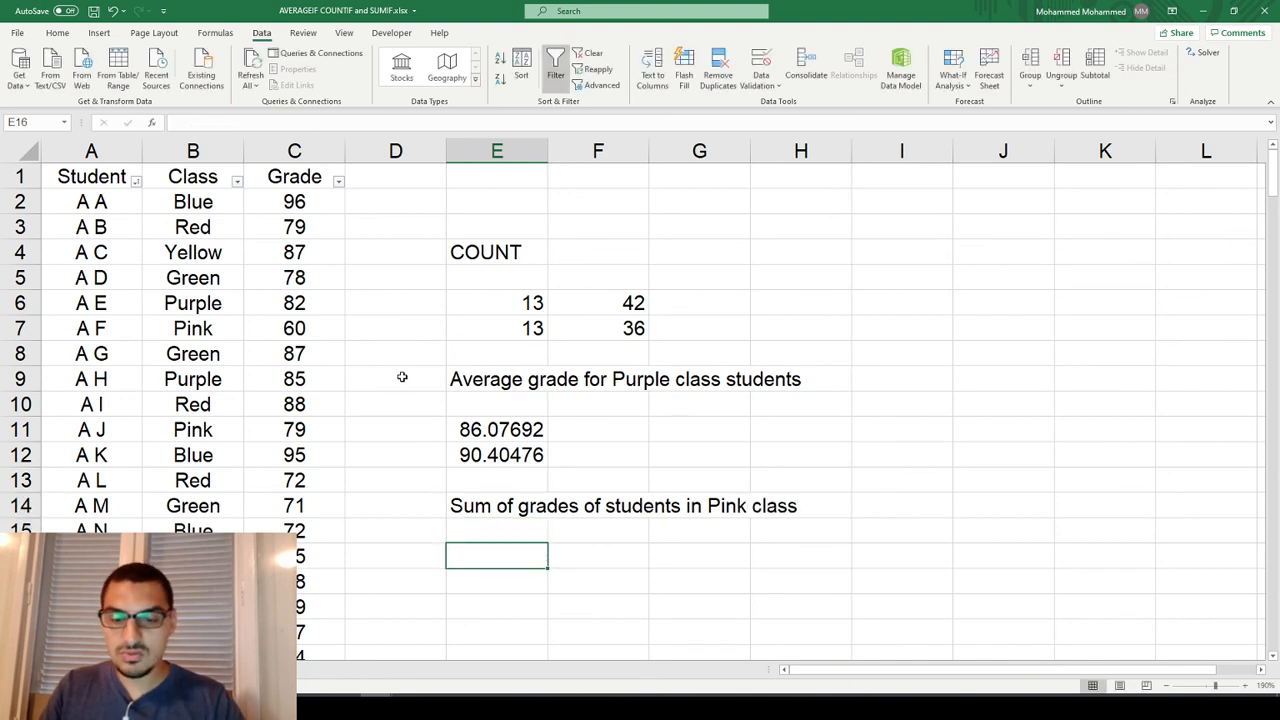
Start a SUMIF formula in E16 with the classes in B2:B79 as the range and "Pink" as the criterion.
text(=sumif)
key(Tab)
key(Left)
key(Left)
key(Left)
key(ctrl+Up)
key(Down)
key(ctrl+shift+Down)
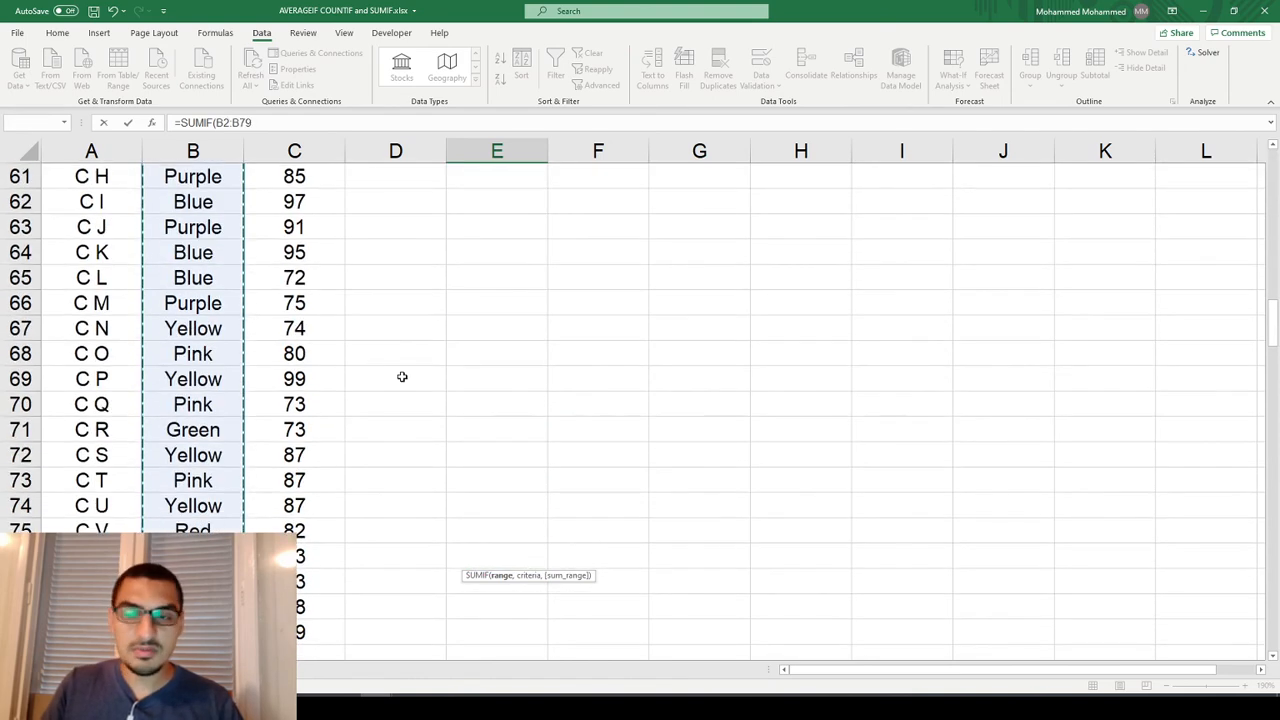
key(ctrl+BackSpace)
text(,)
text("Pni)
key(BackSpace)
text(ink",)
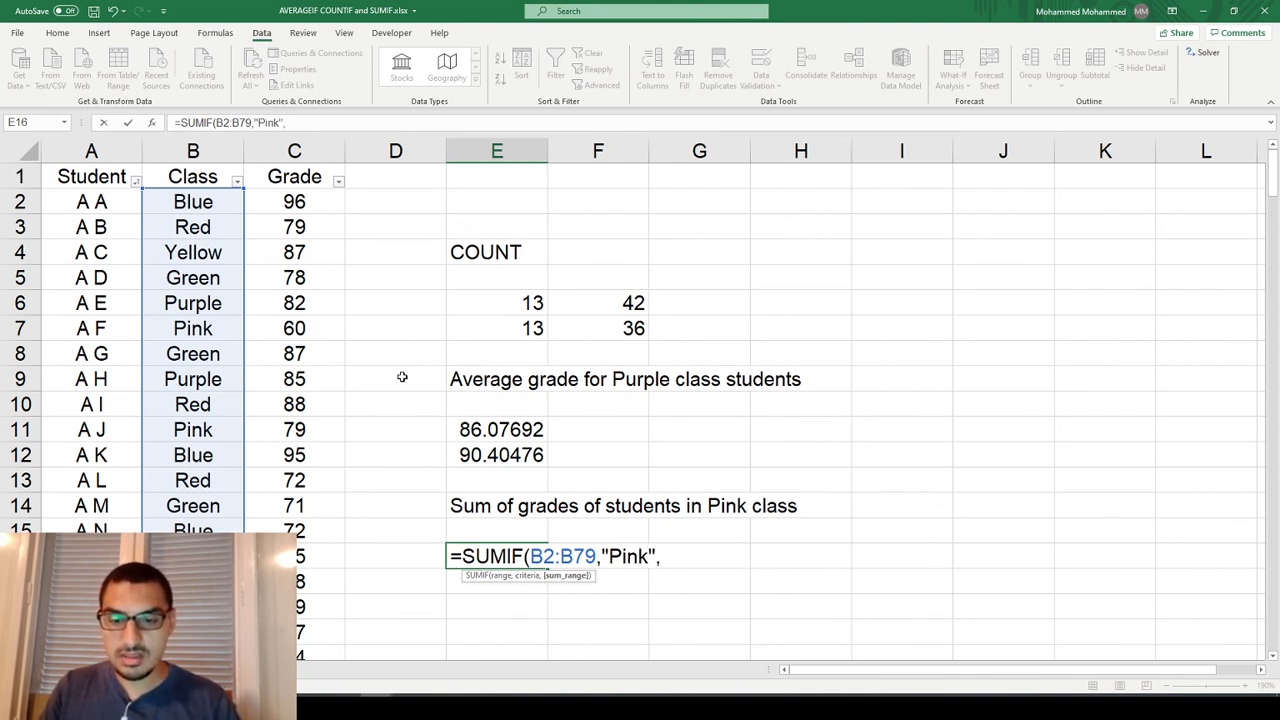
Set the grades in C2:C79 as the sum range and complete the SUMIF formula in E16.
key(Left)
key(Left)
key(Down)
key(ctrl+Down)
key(ctrl+shift+Up)
key(shift+Down)
key(Tab)
Try a grade of 90 for the Pink student in C7 to test the E16 sum, and undo it.
key(Left)
key(F2)
key(ctrl+Return)
key(Left)
key(Up)
key(Up)
key(Up)
key(Up)
key(Up)
key(Up)
key(Up)
key(Up)
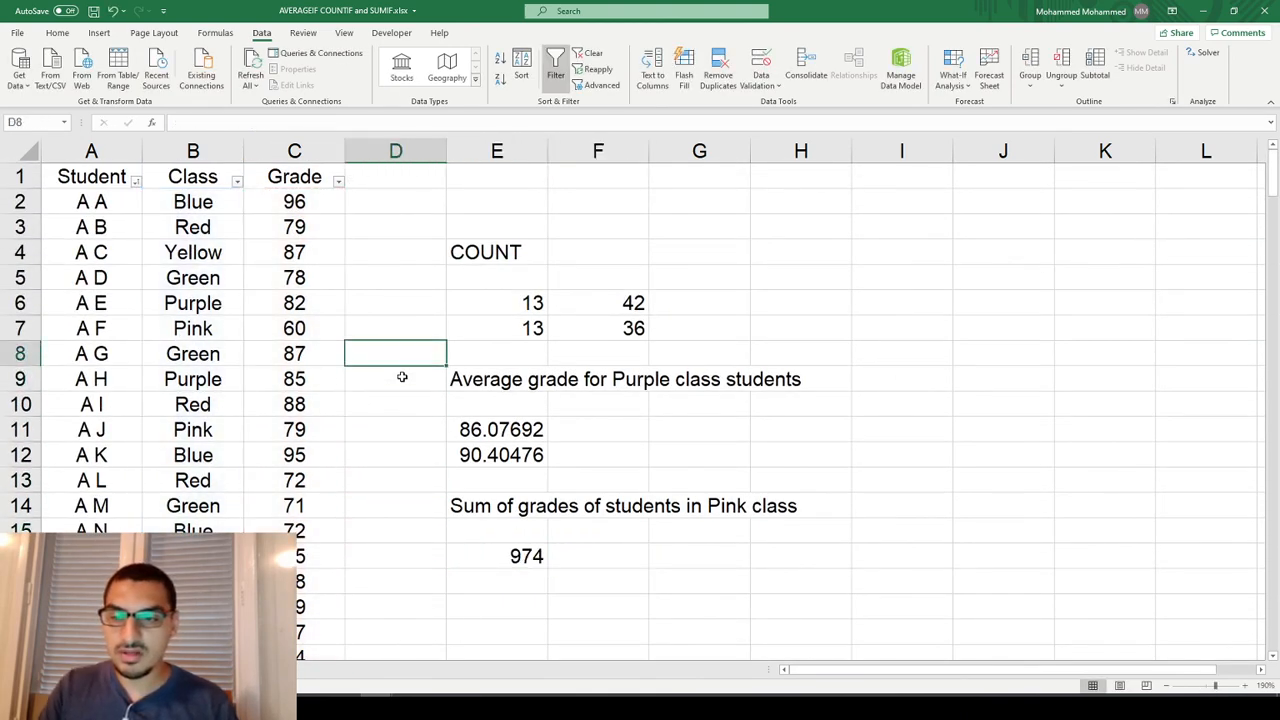
key(Up)
key(Left)
text(90)
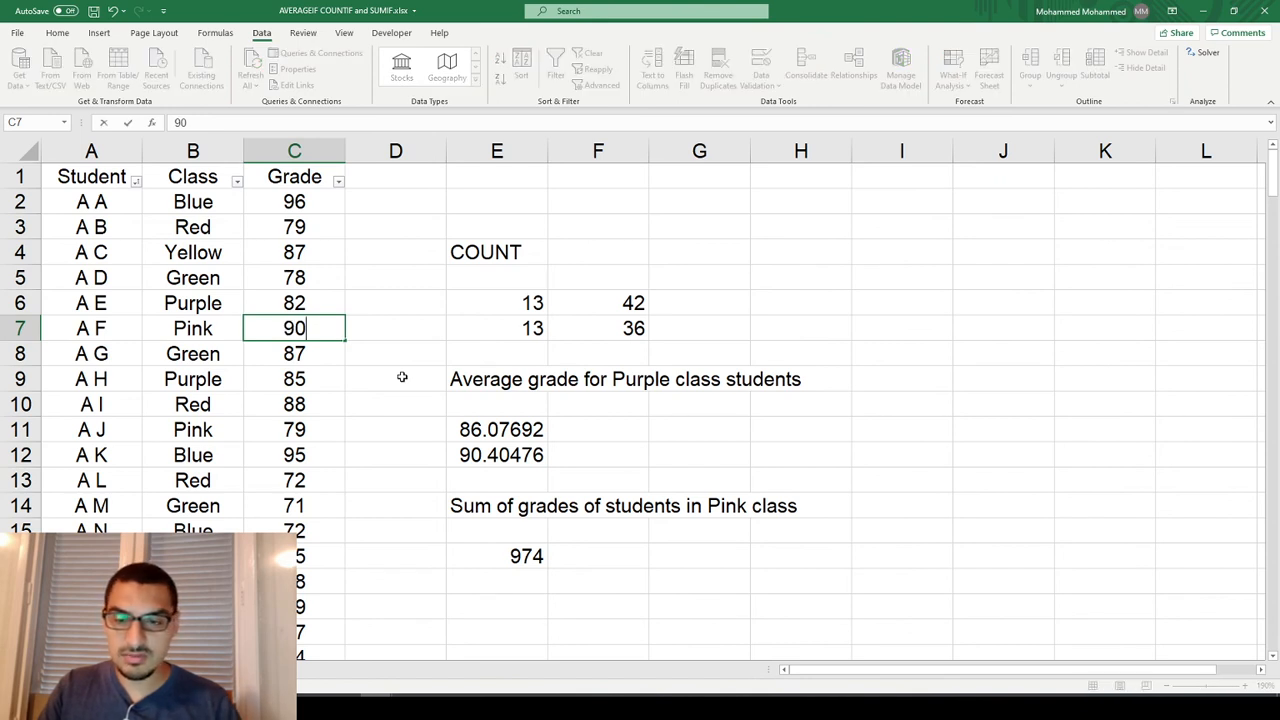
key(Return)
key(Up)
key(ctrl+z)
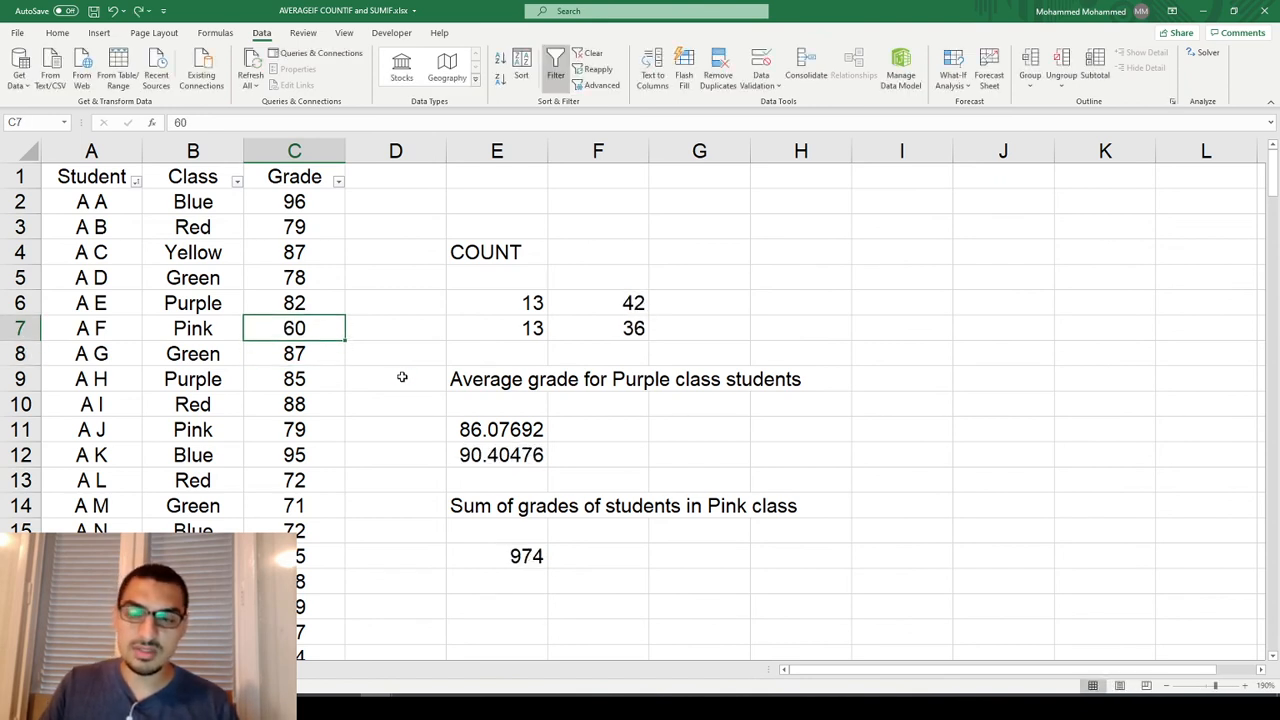
Try a grade of 50 for the Purple student in C6 to test the E16 sum, and undo it.
key(Up)
text(50)
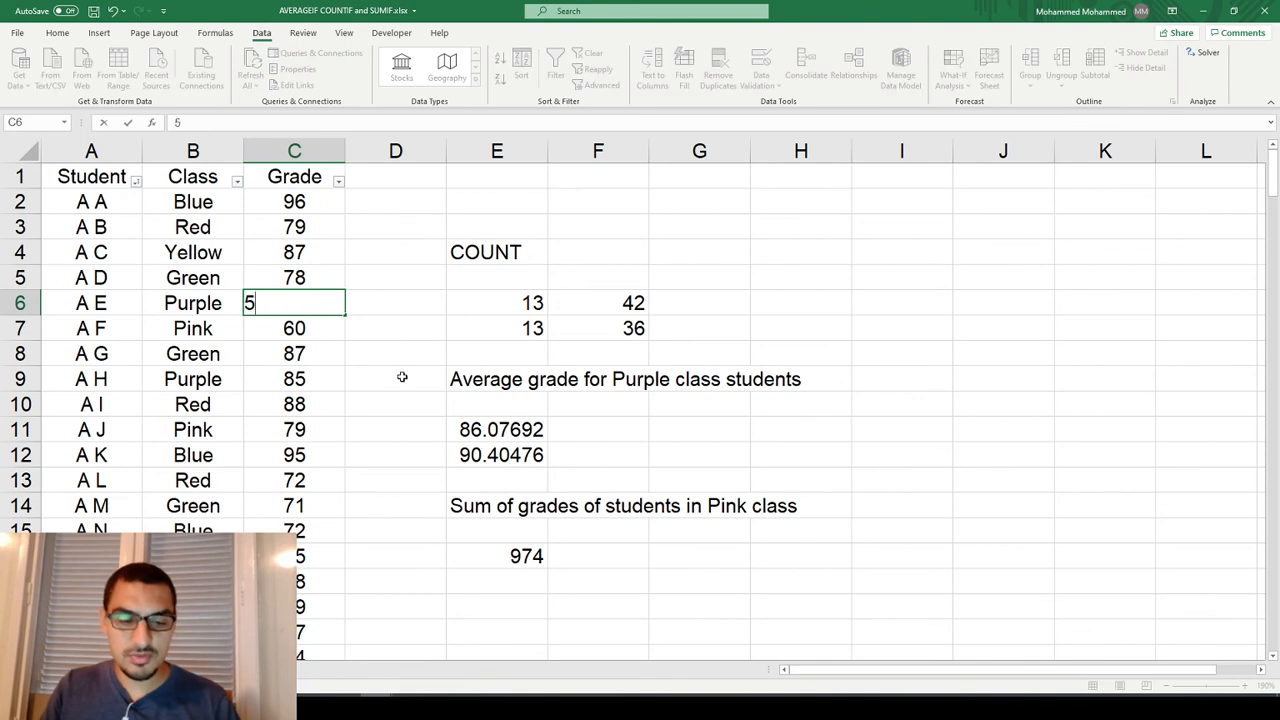
key(Return)
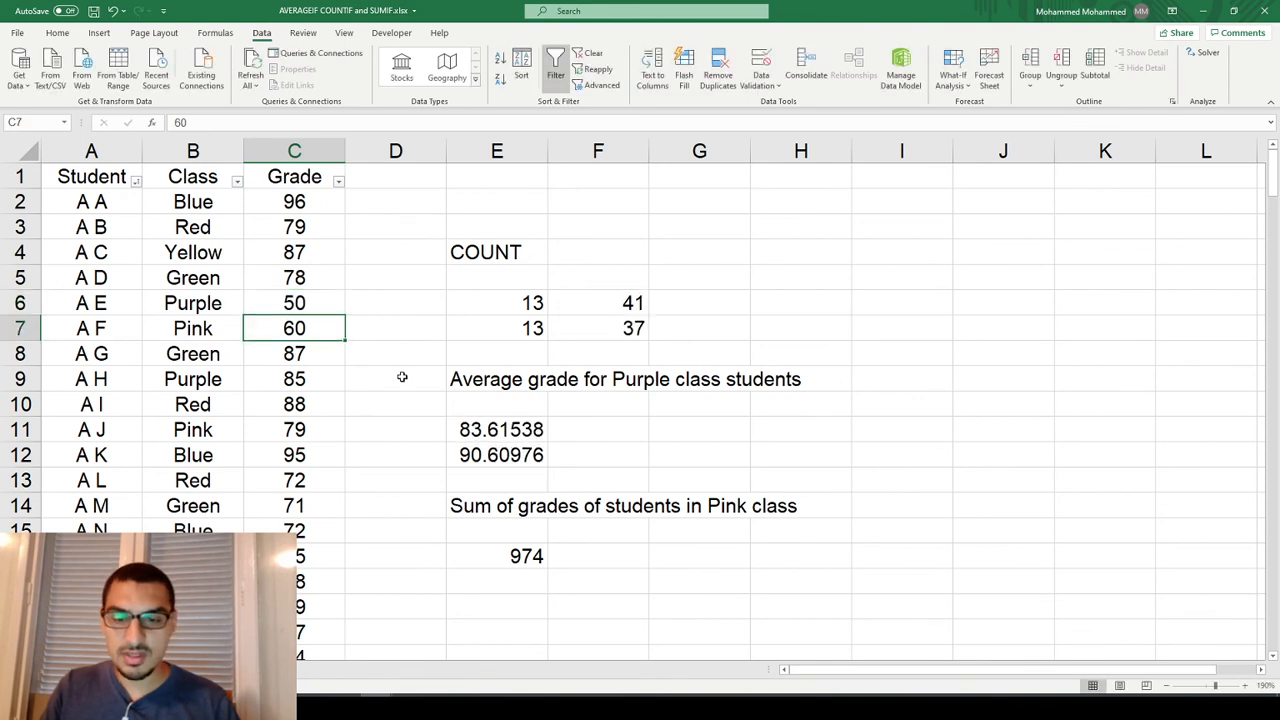
key(ctrl+z)
click(492, 555)
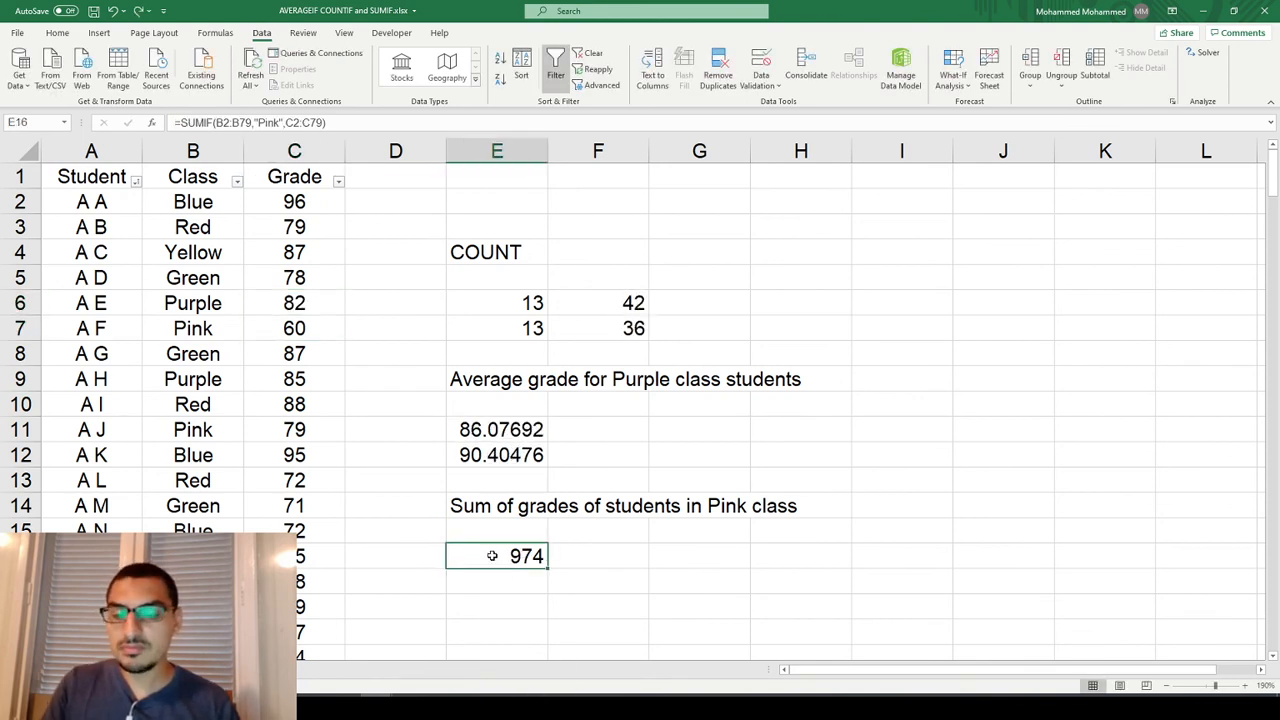
Start a SUMIF formula in E17 with the grades in C2:C79 as its range.
key(Down)
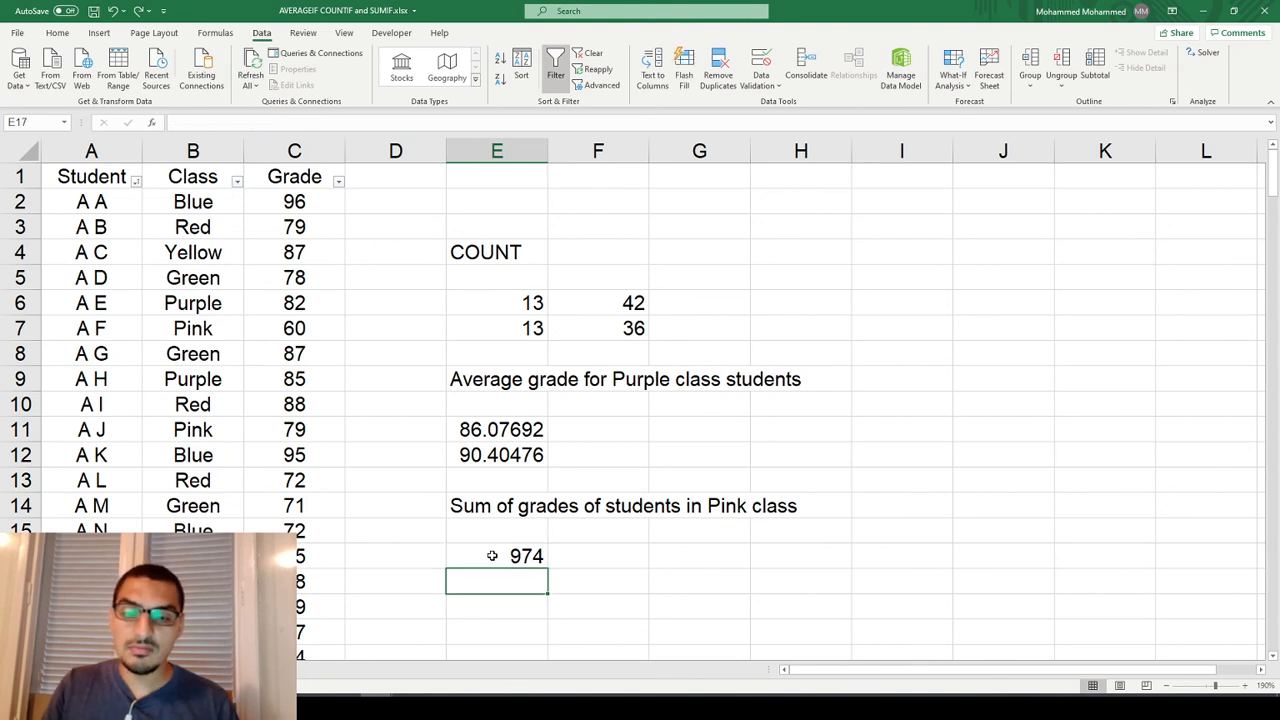
text(=)
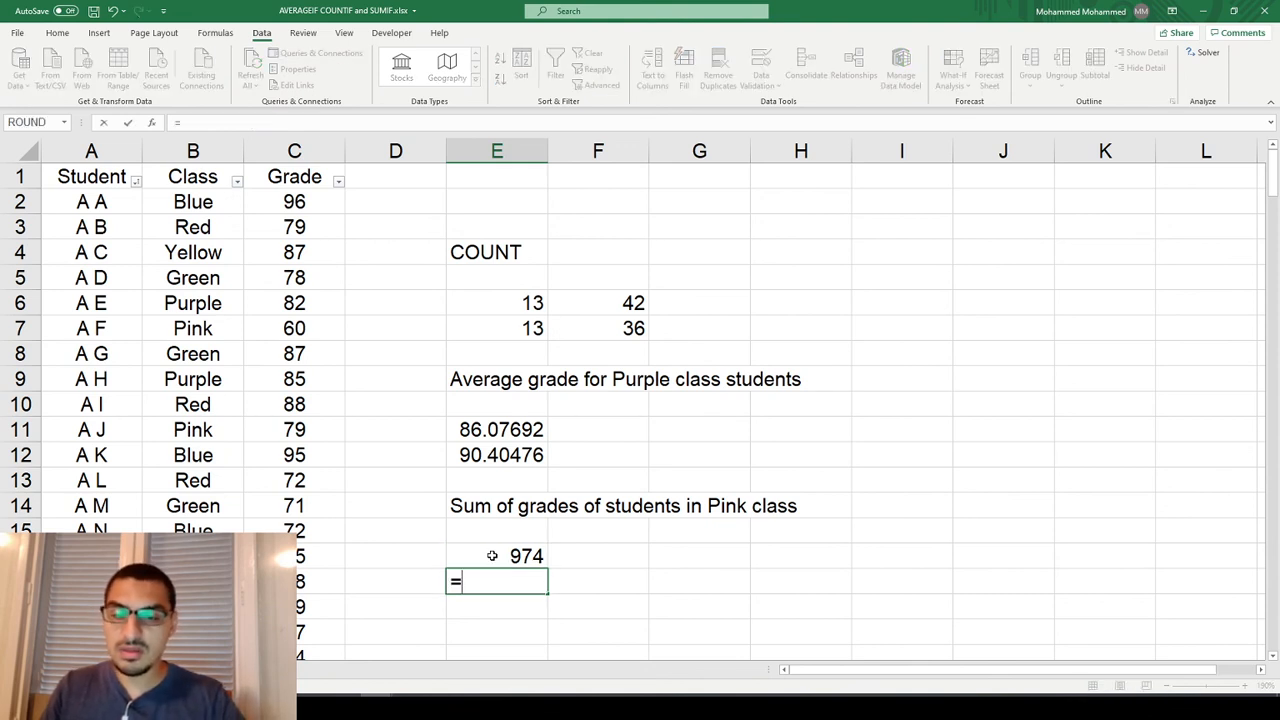
text(su)
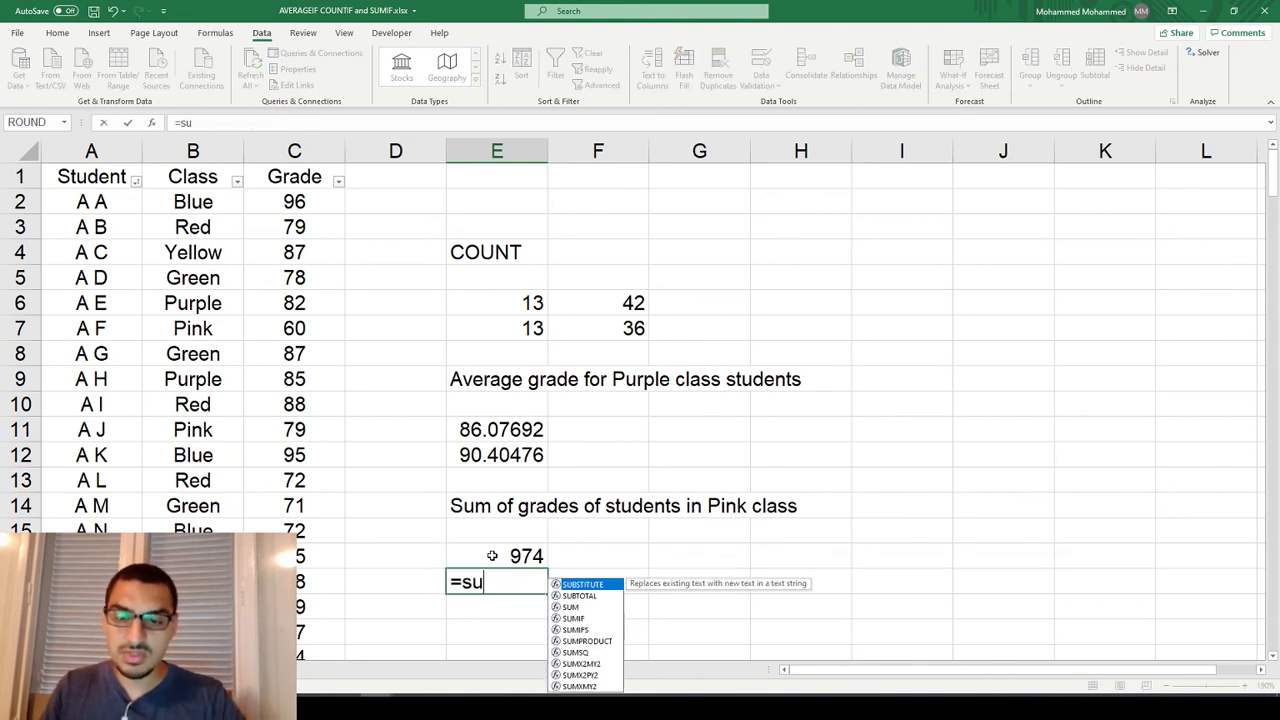
text(m)
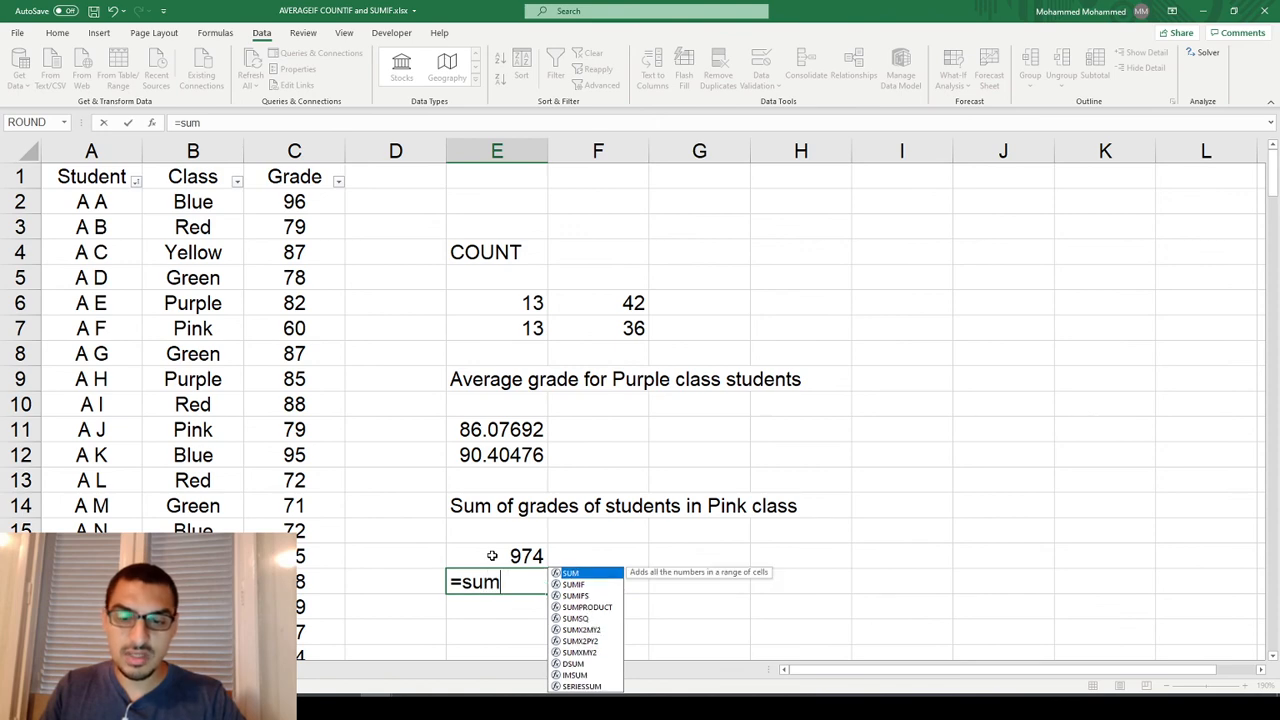
text(i)
key(Tab)
key(Left)
key(Left)
key(ctrl+Up)
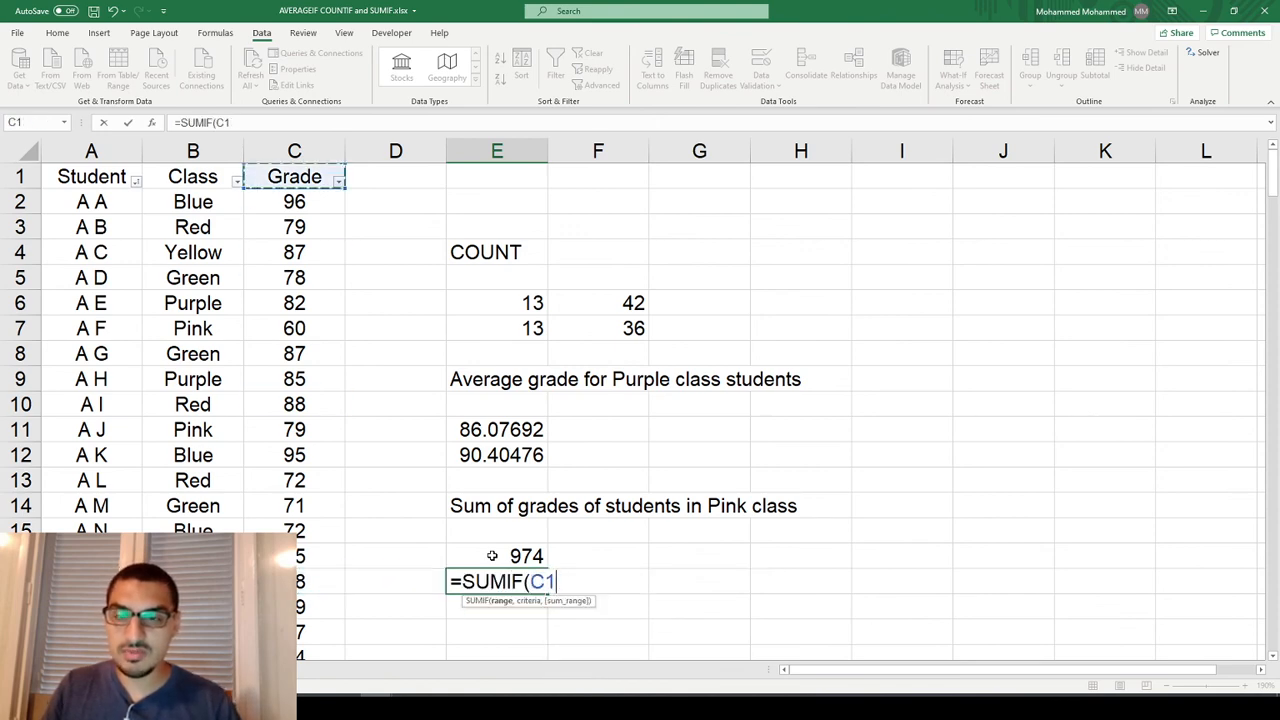
key(ctrl+Down)
key(ctrl+shift+Up)
key(shift+Down)
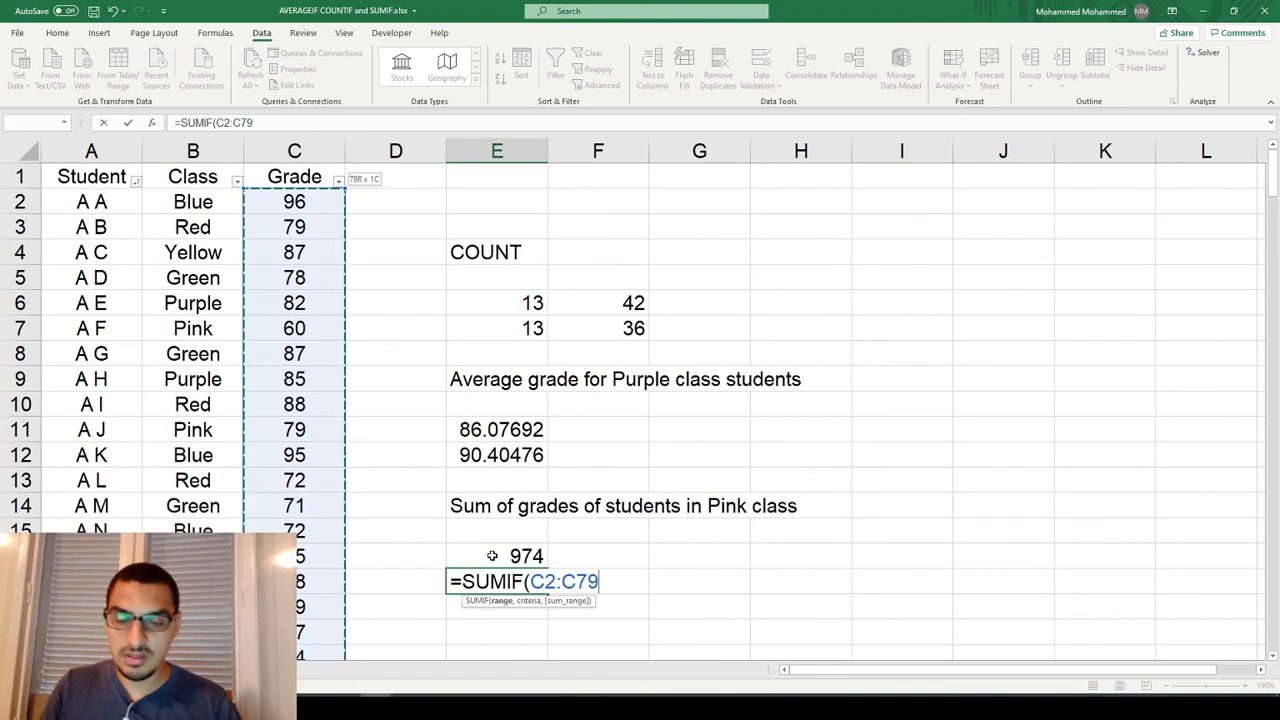
text(m)
key(BackSpace)
text(,)
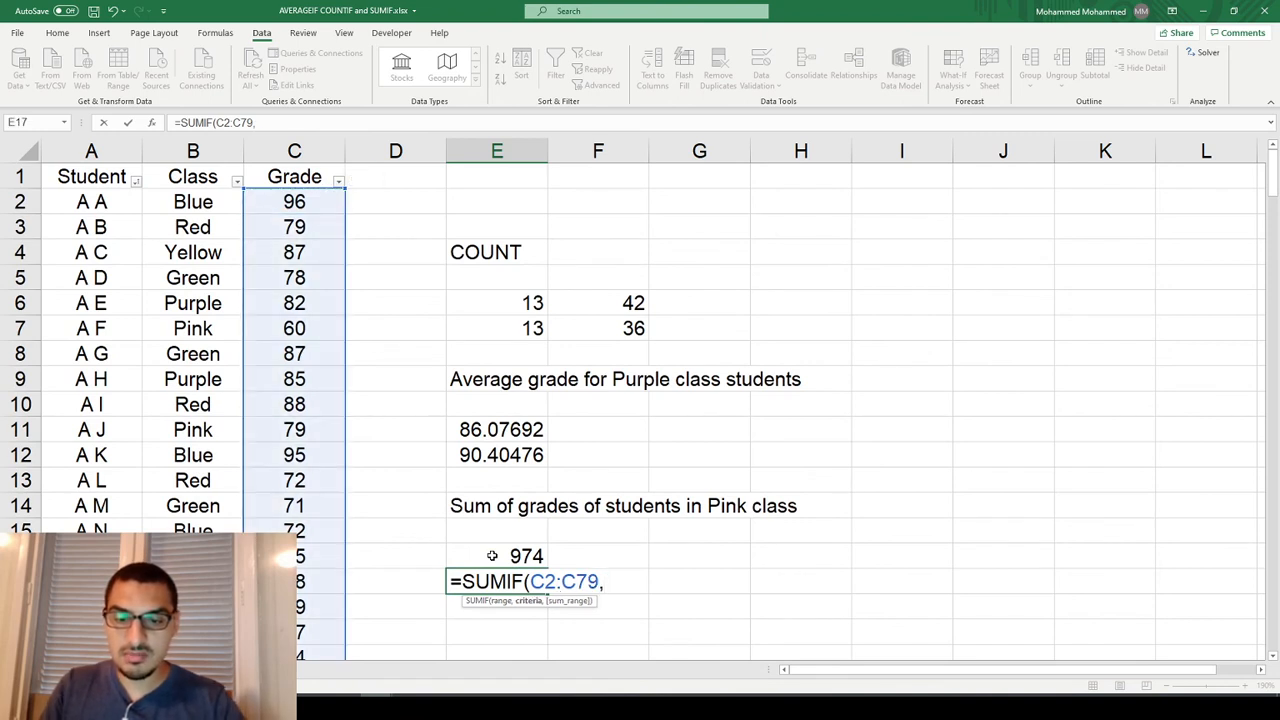
text(">"&80))
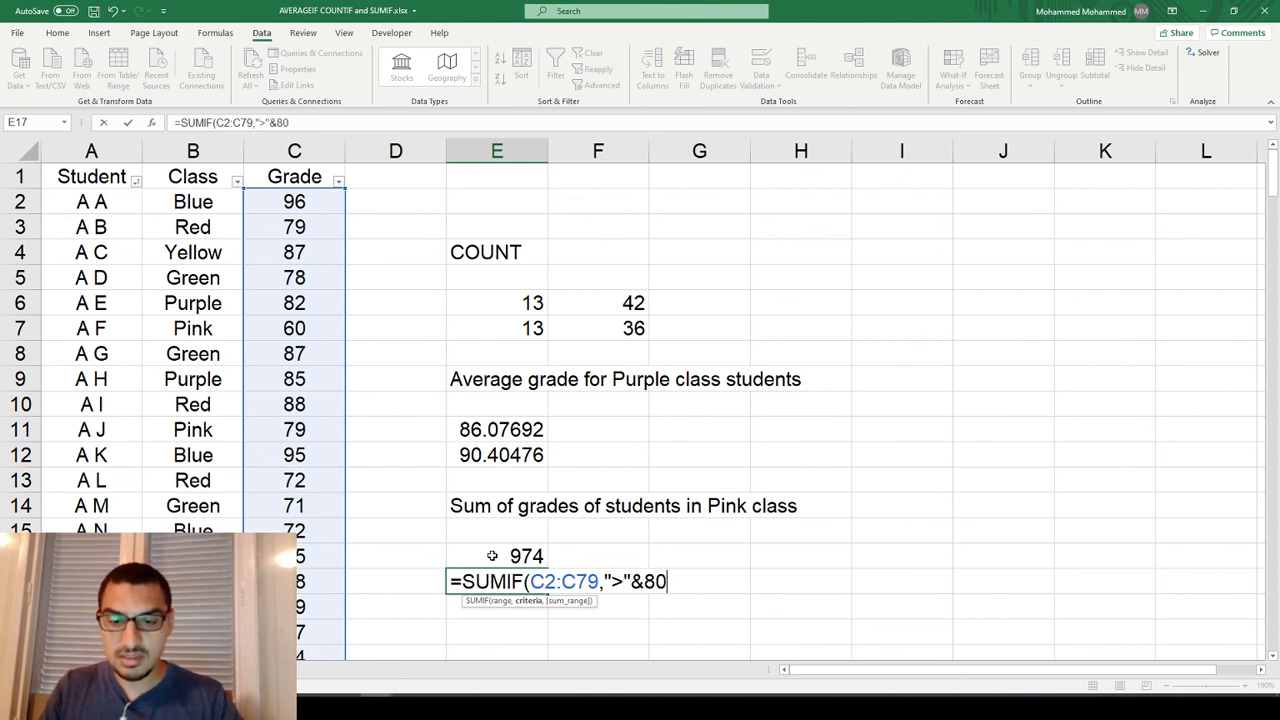
Complete the SUMIF formula in E17 with the criterion ">"&80 to sum only grades above 80.
key(Return)
Try a grade of 60 for the Pink student in C11 to test the E17 sum, and undo it.
key(Up)
key(Left)
key(Left)
key(Up)
key(Up)
key(Up)
key(Up)
key(Up)
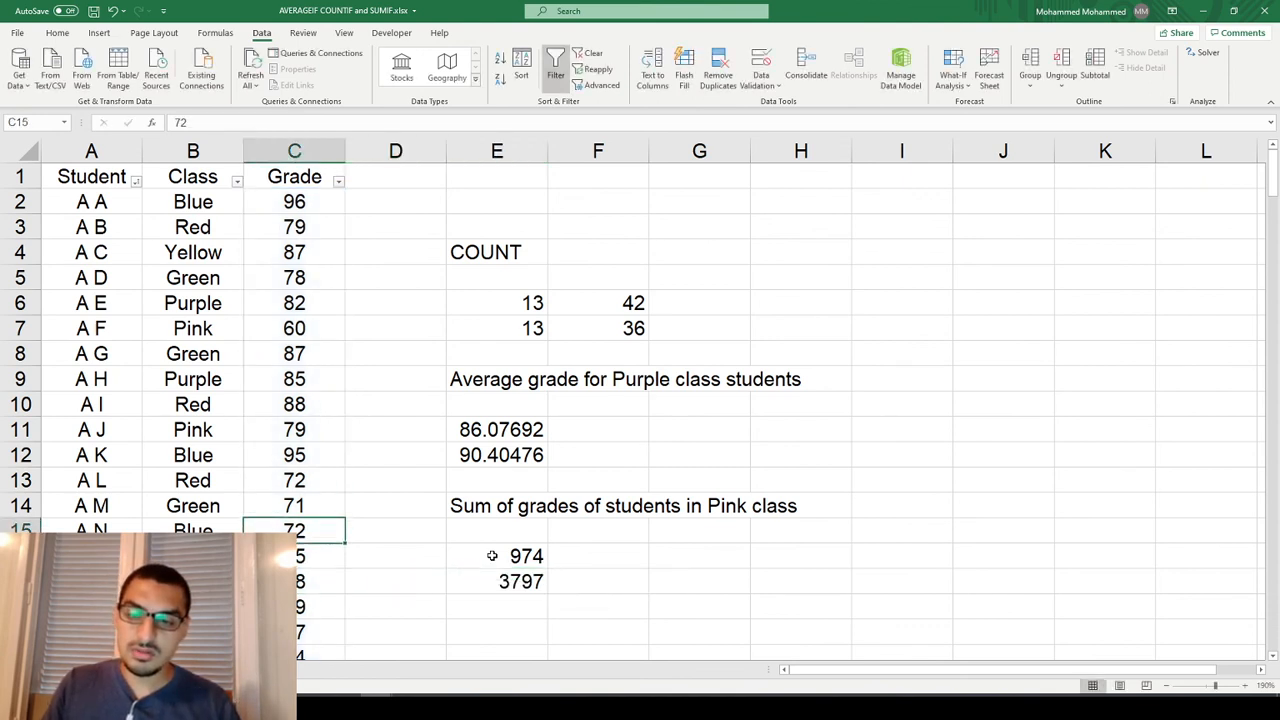
key(Up)
text(60)
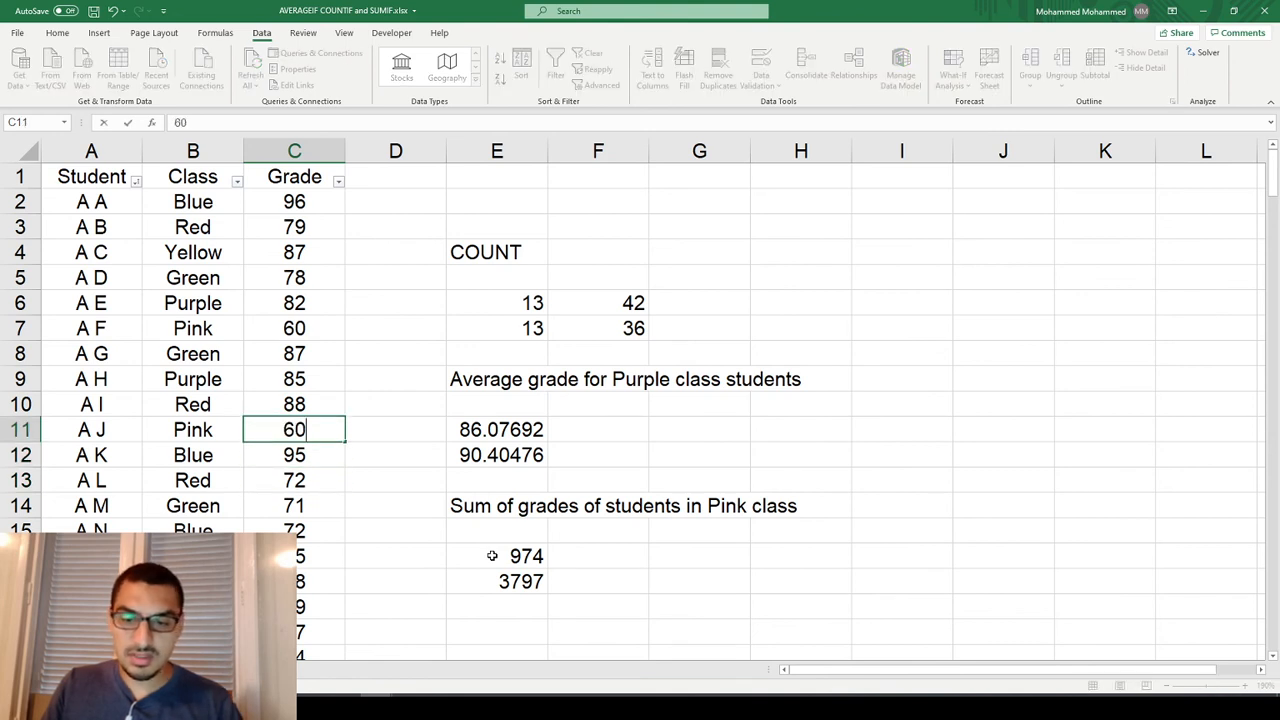
key(Return)
click(521, 581)
key(ctrl+z)
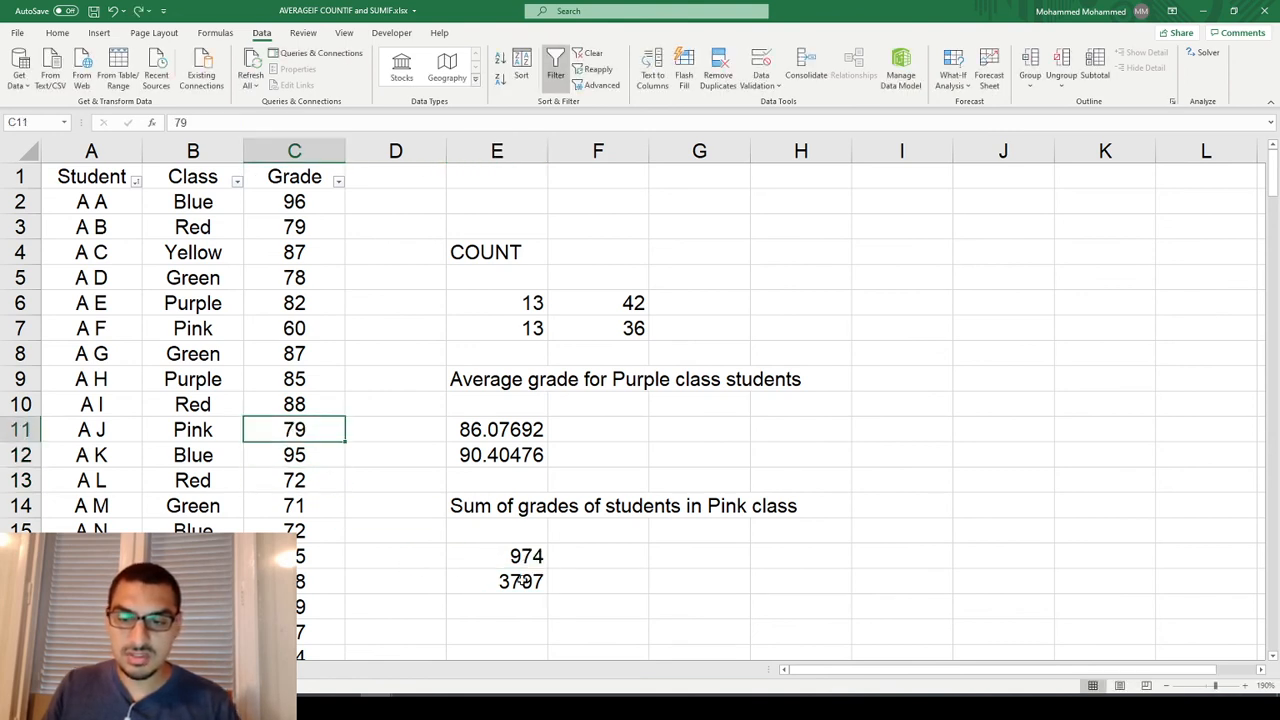
Try a grade of 60 for the Blue student in C12 to test the E17 sum, and undo it.
click(272, 456)
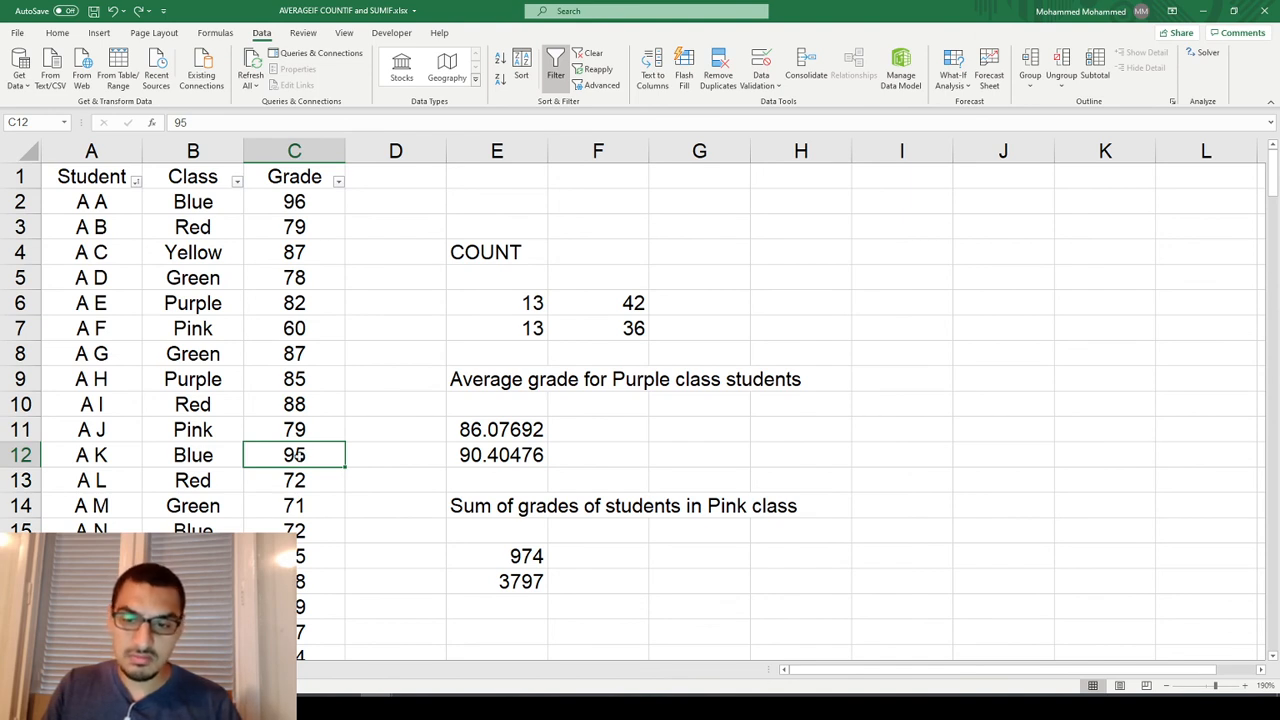
text(60)
key(Return)
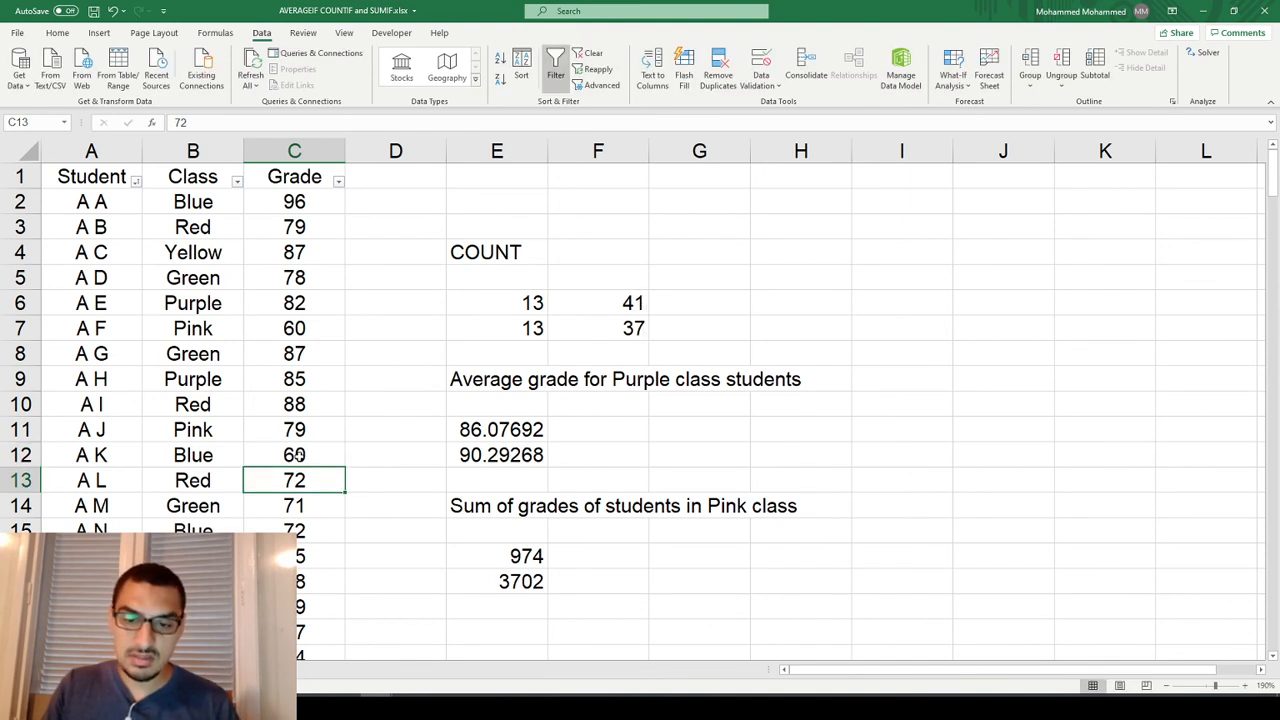
key(ctrl+z)
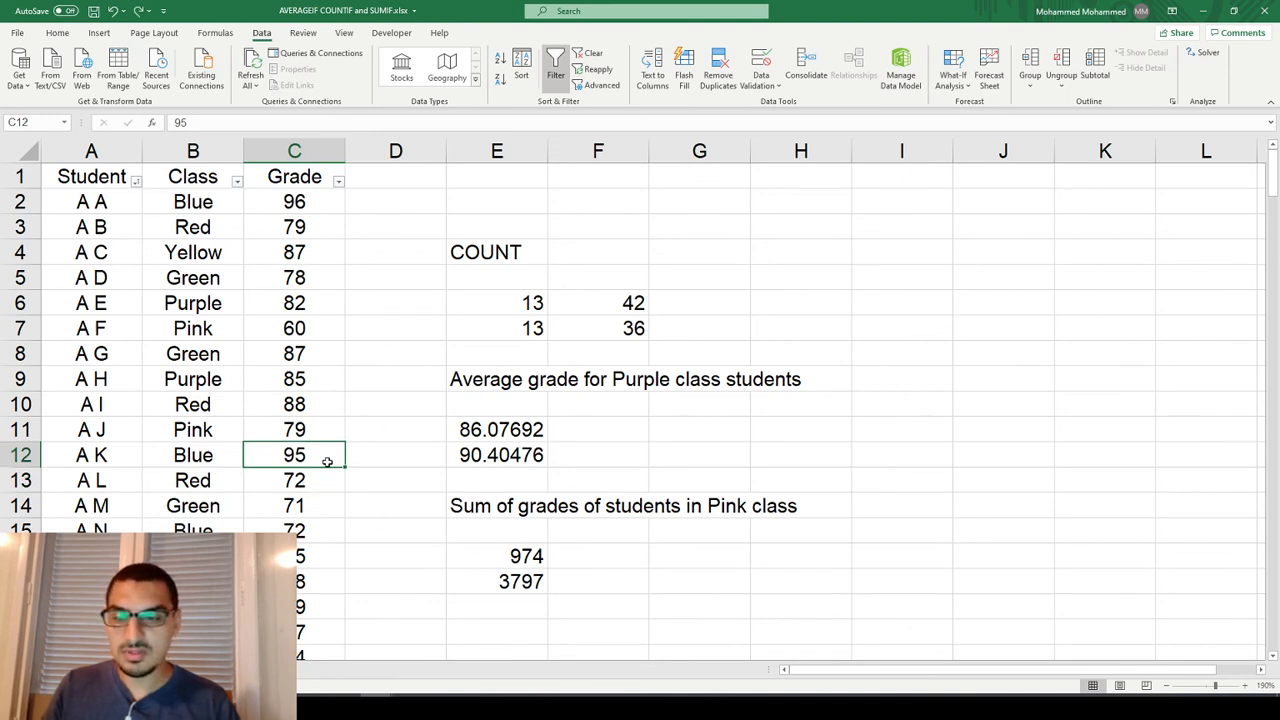